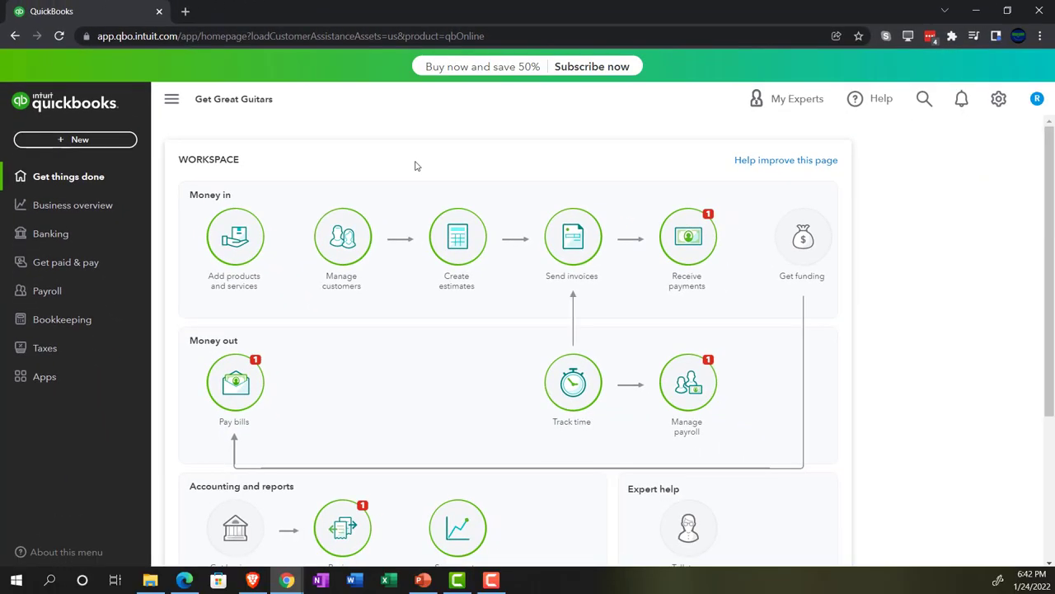
# Review the company settings options for Get Great Guitars and glance at the sample company's home page in Edge
pyautogui.hotkey('ctrl', '+')
pyautogui.hotkey('ctrl', '+')
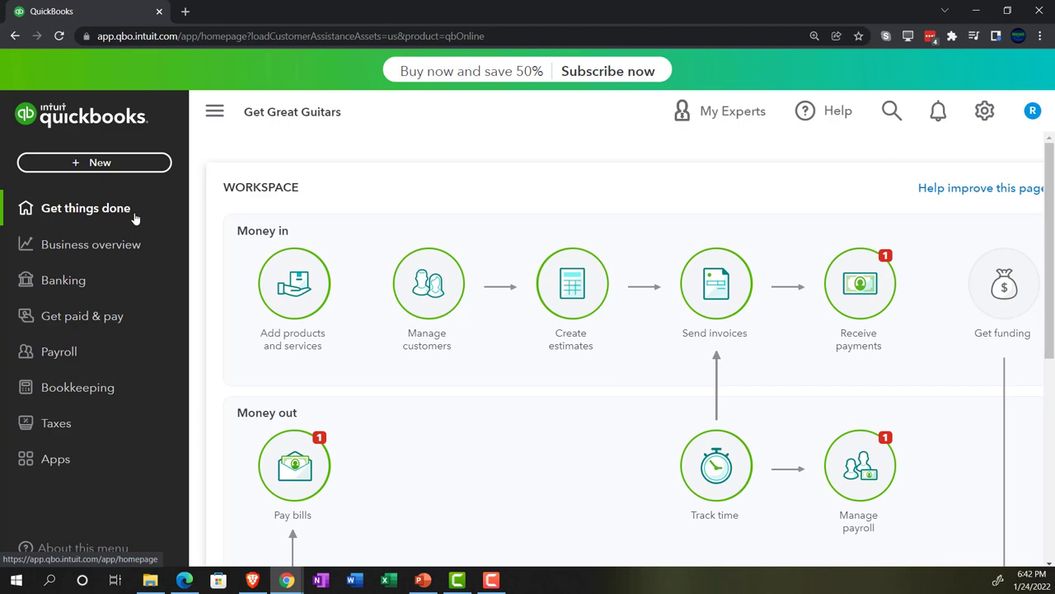
pyautogui.click(984, 111)
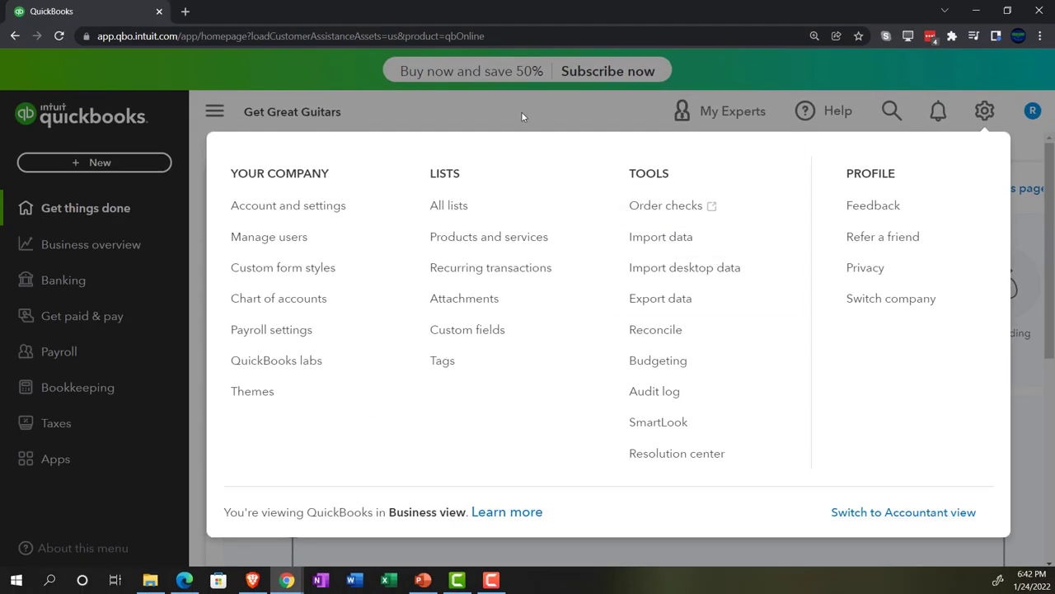
pyautogui.click(521, 115)
pyautogui.click(185, 581)
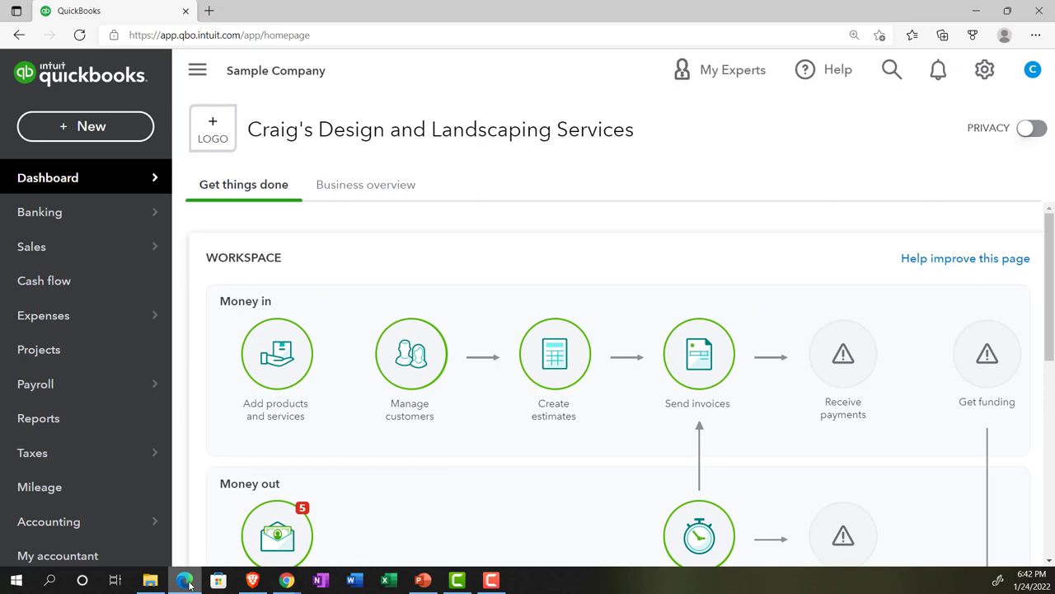
pyautogui.click(185, 580)
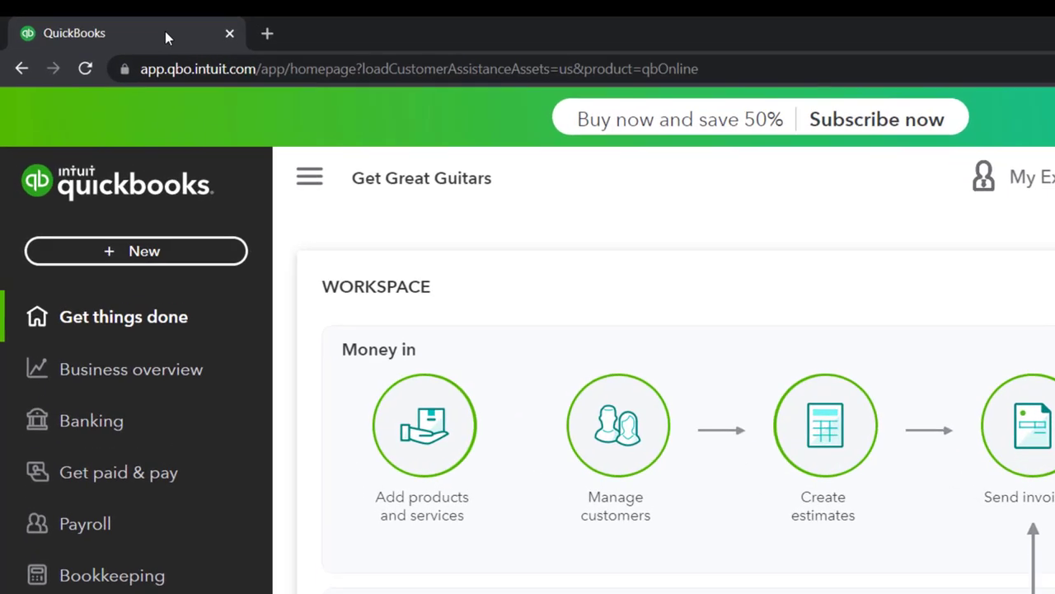
# Duplicate the Get Great Guitars home page browser tab three times
pyautogui.rightClick(165, 33)
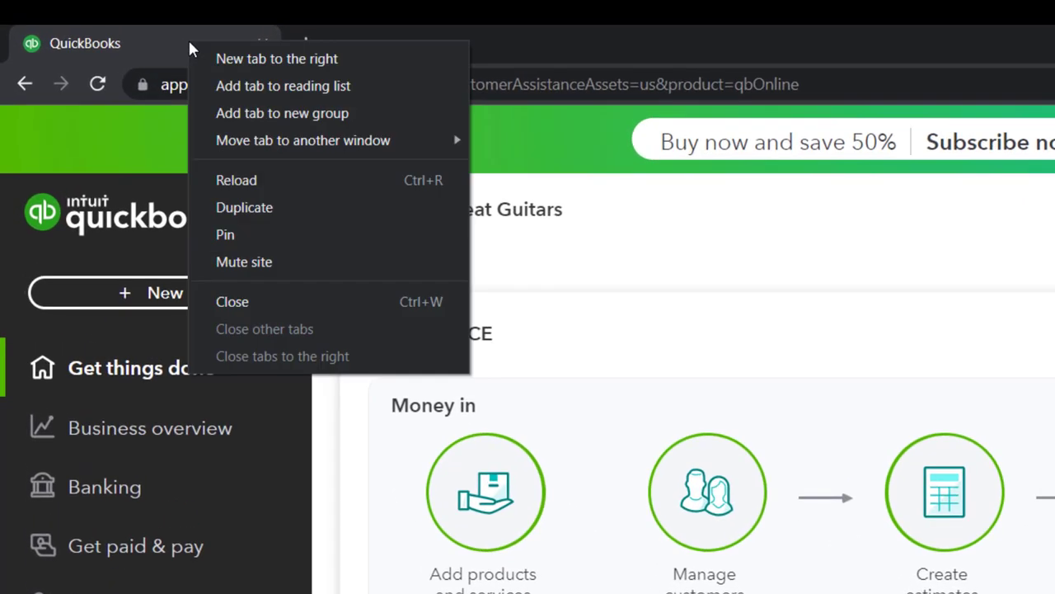
pyautogui.click(250, 208)
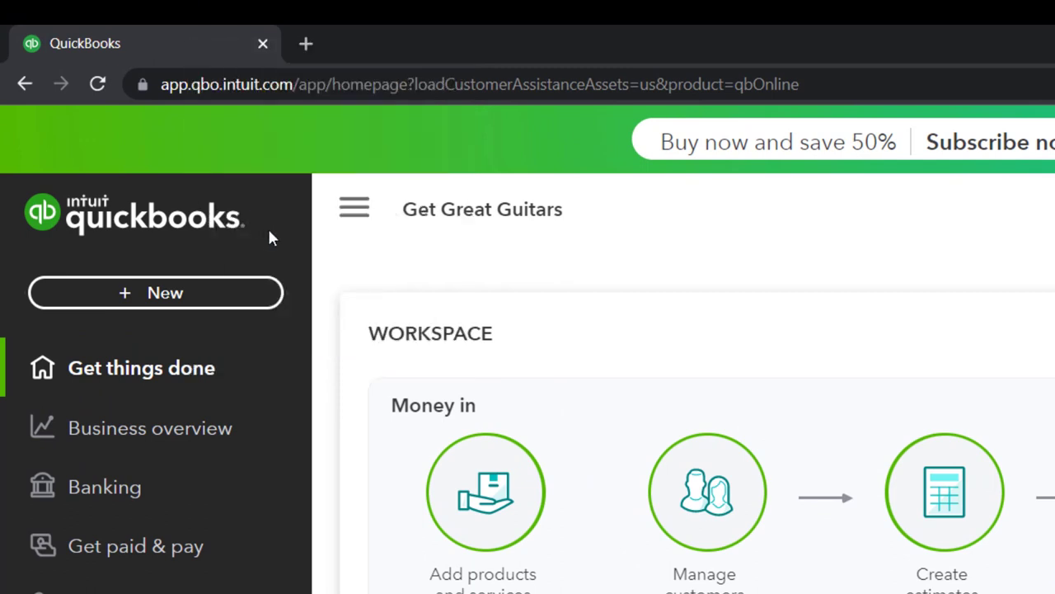
pyautogui.click(192, 42)
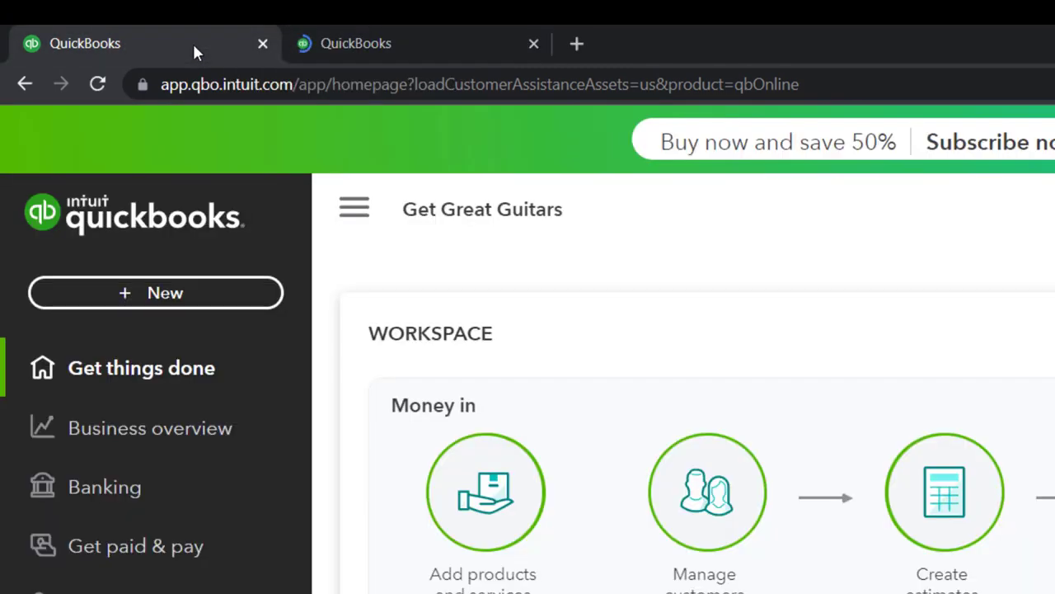
pyautogui.rightClick(195, 50)
pyautogui.click(239, 208)
pyautogui.click(202, 50)
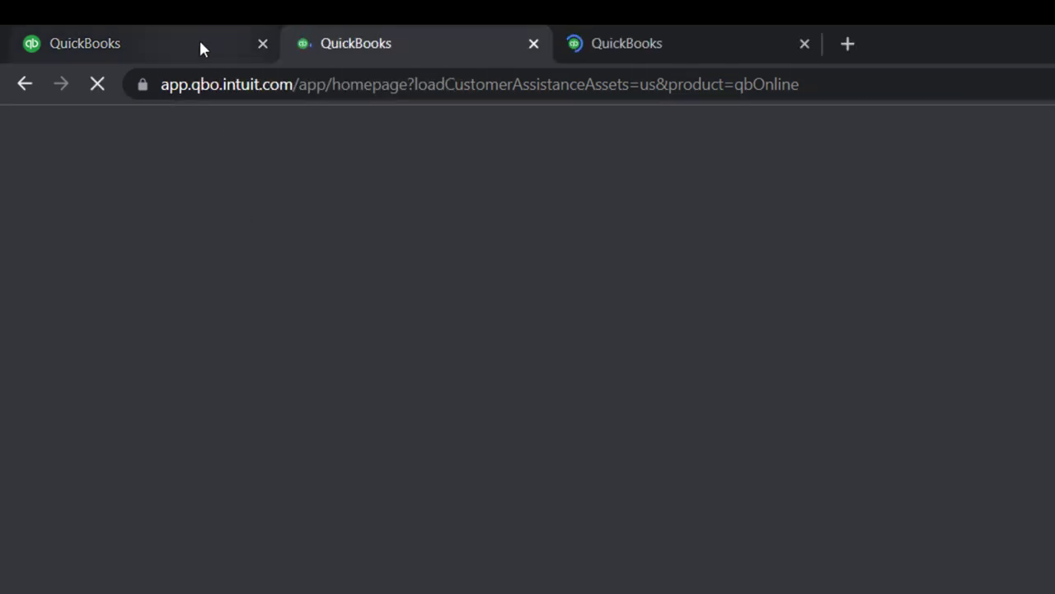
pyautogui.rightClick(200, 45)
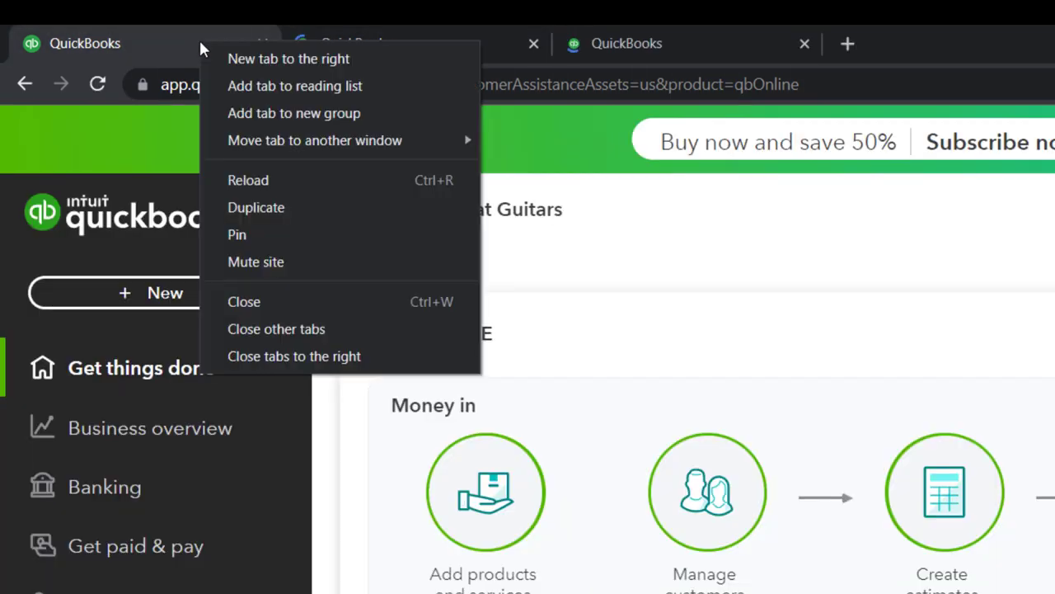
pyautogui.click(233, 208)
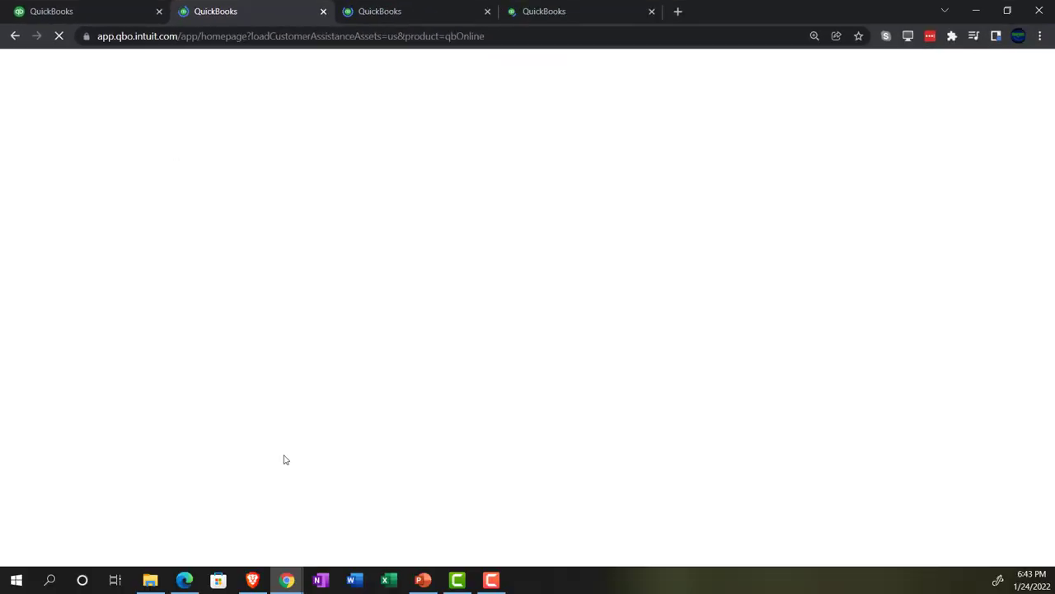
# Locate Reports in the Edge sample company, and open the Get Great Guitars Balance Sheet in Chrome's second tab with navigation collapsed
pyautogui.click(185, 580)
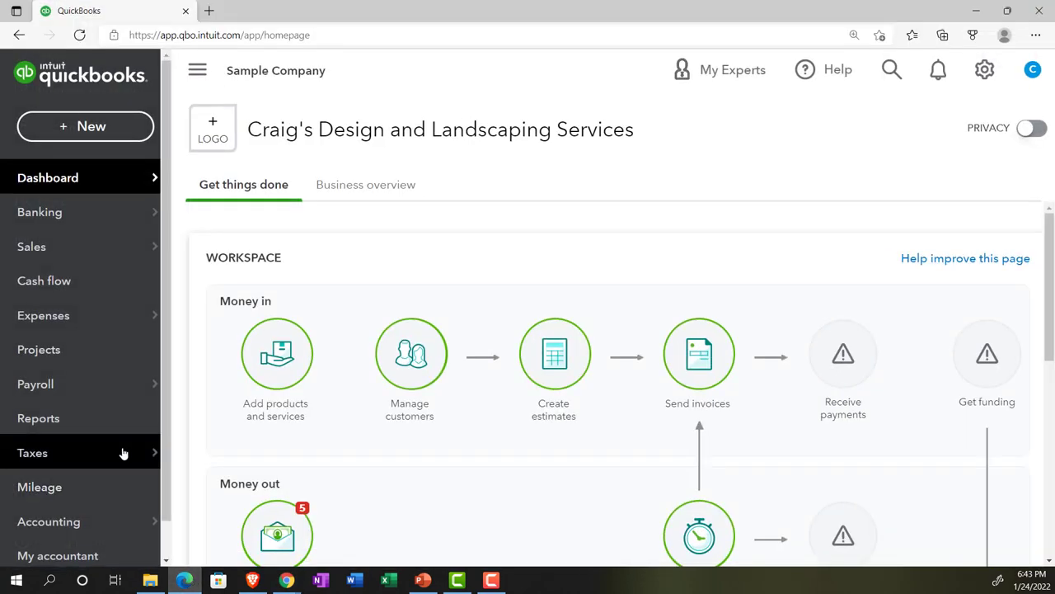
pyautogui.click(67, 418)
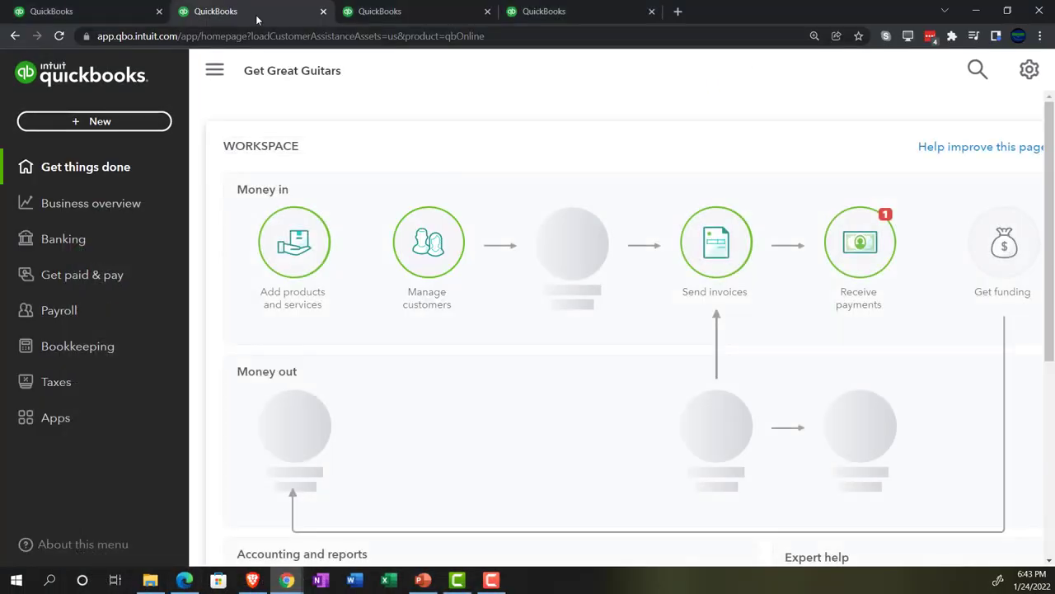
pyautogui.click(124, 204)
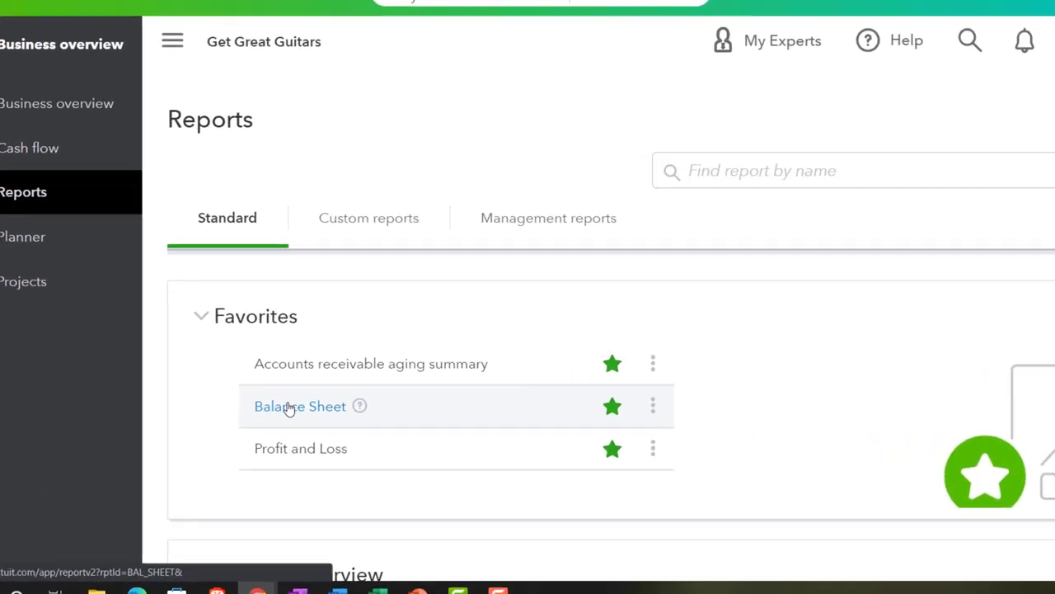
pyautogui.click(289, 407)
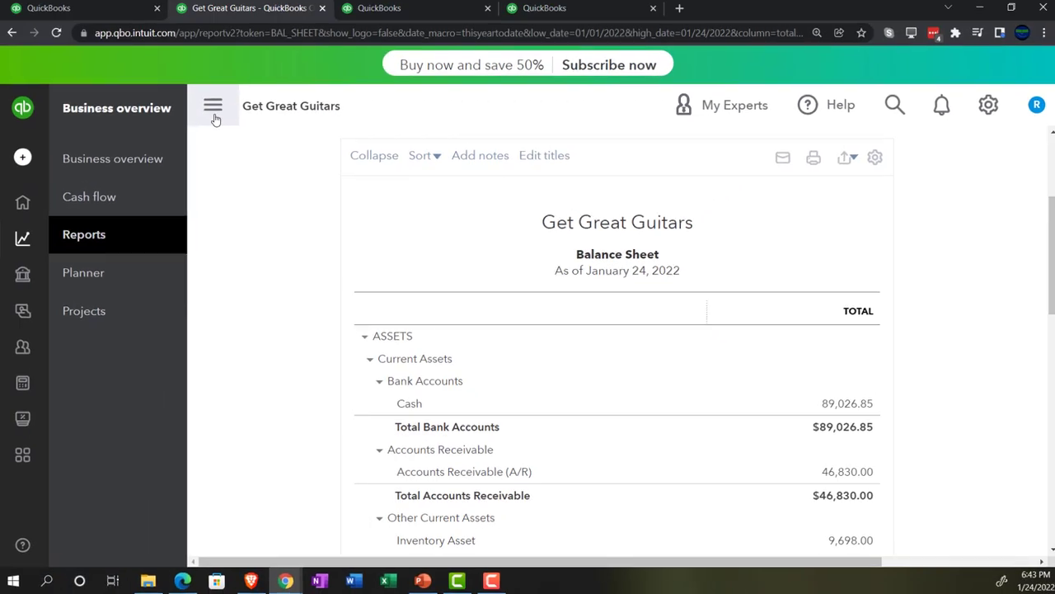
pyautogui.click(213, 107)
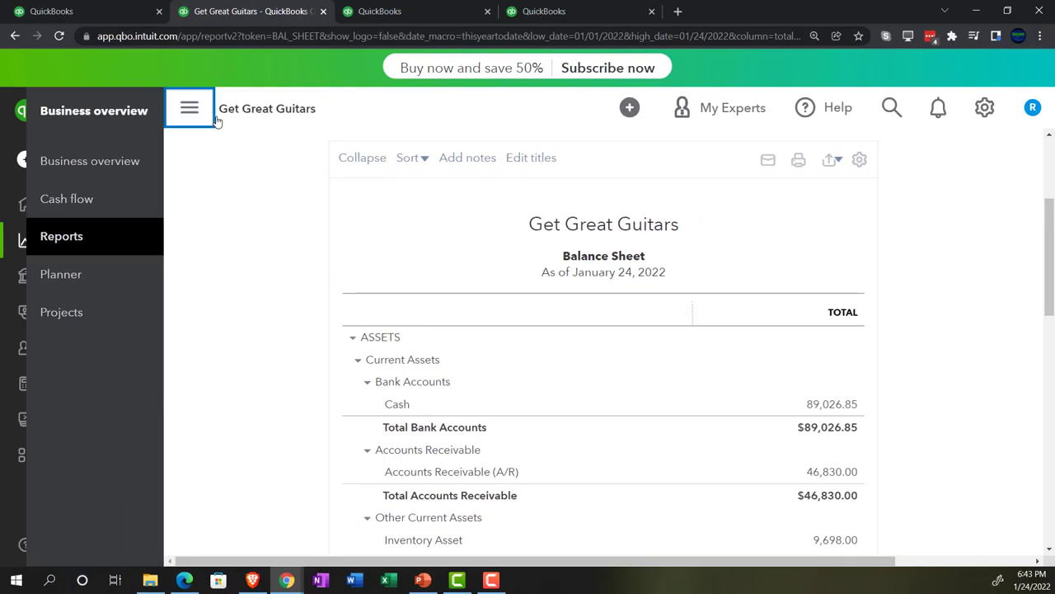
# Set the Balance Sheet report period to 01/01/2022 through 12/31/2022 and run the report
pyautogui.scroll(3, 177, 316)
pyautogui.click(292, 239)
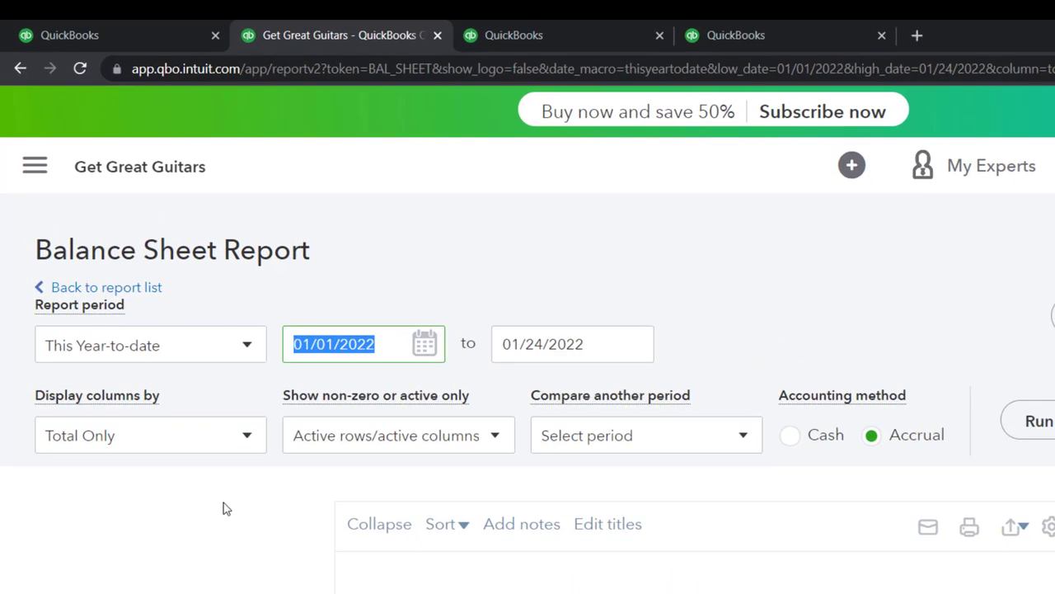
pyautogui.write('0')
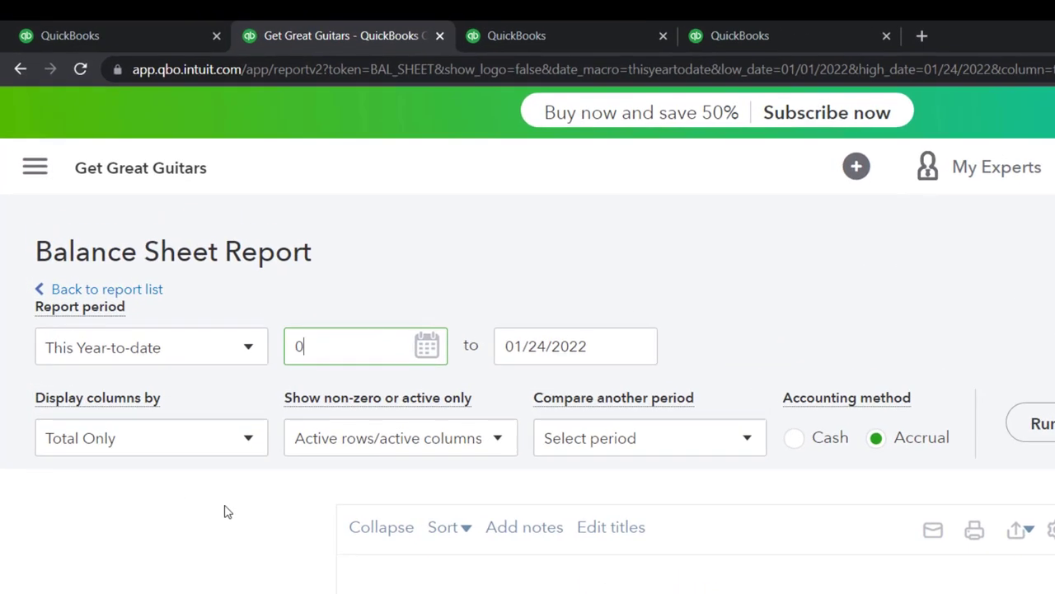
pyautogui.write('1/01/2022')
pyautogui.press('Tab')
pyautogui.write('12312022')
pyautogui.press('Tab')
pyautogui.click(1034, 423)
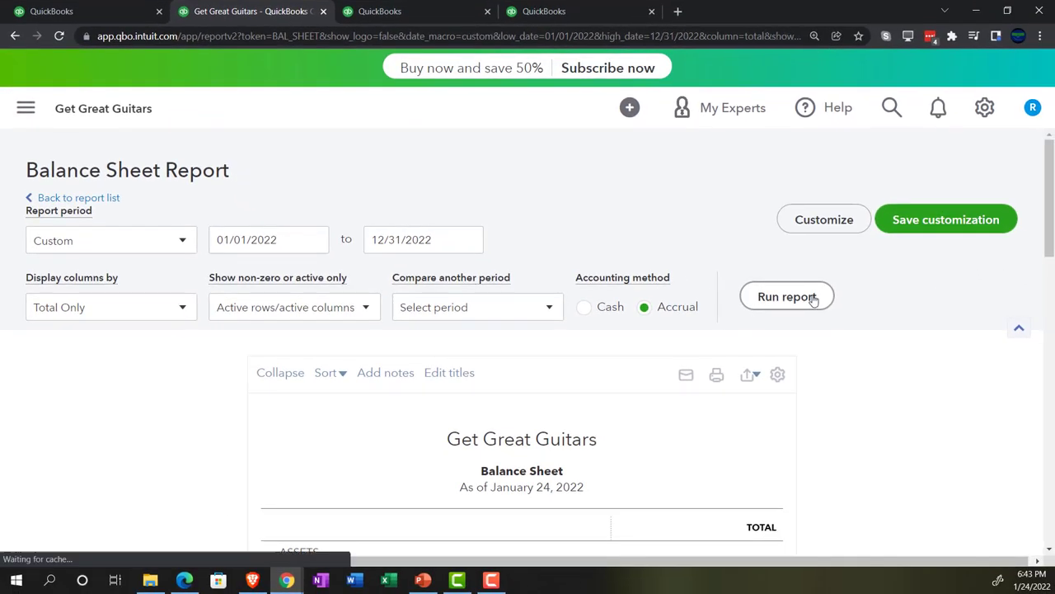
pyautogui.scroll(-3, 1035, 423)
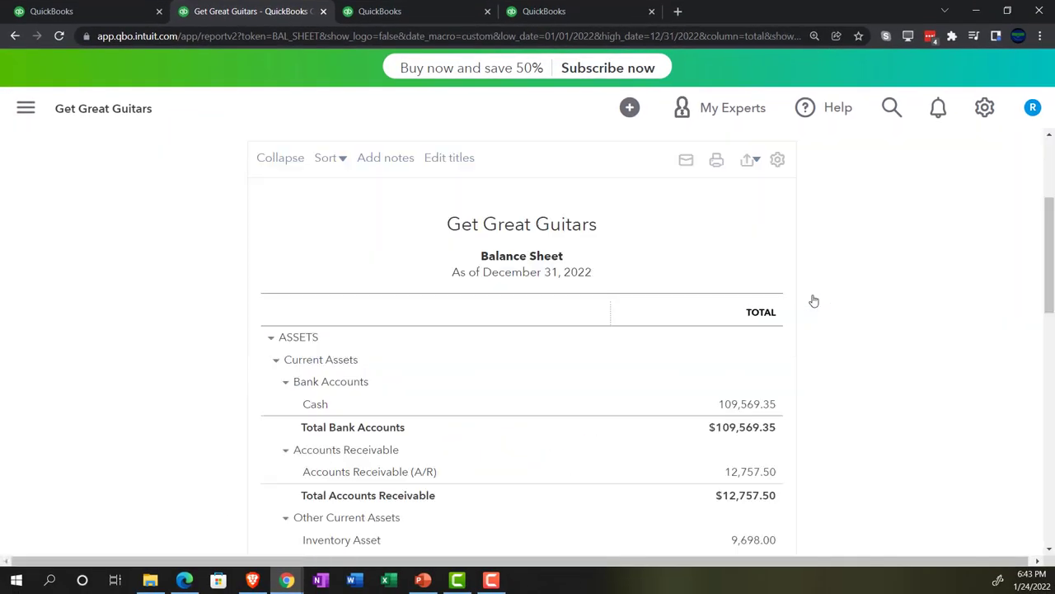
# Open the Profit and Loss report in the third browser tab and collapse the navigation menu
pyautogui.click(428, 13)
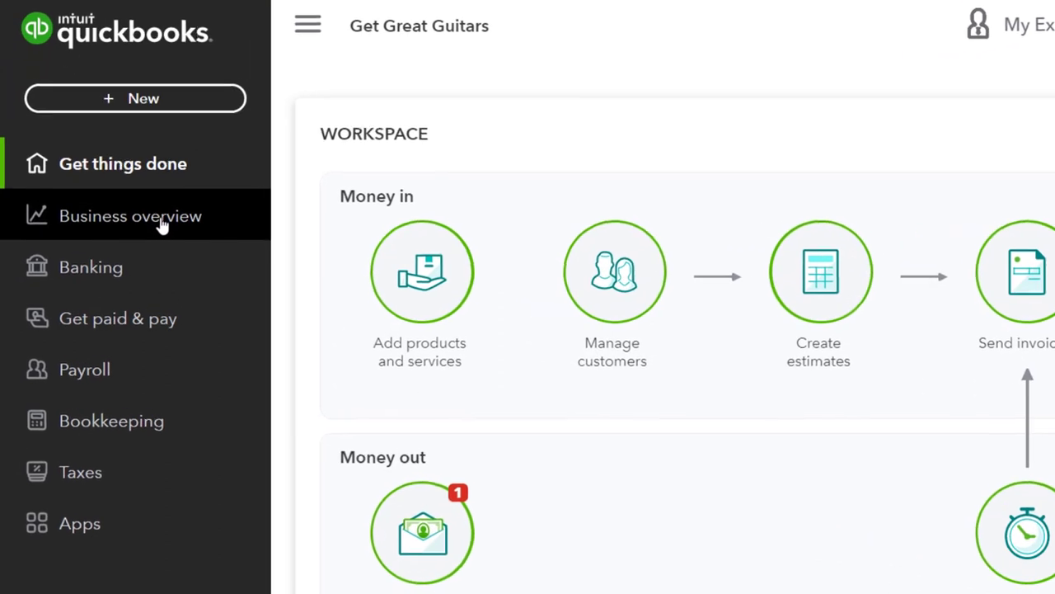
pyautogui.click(163, 224)
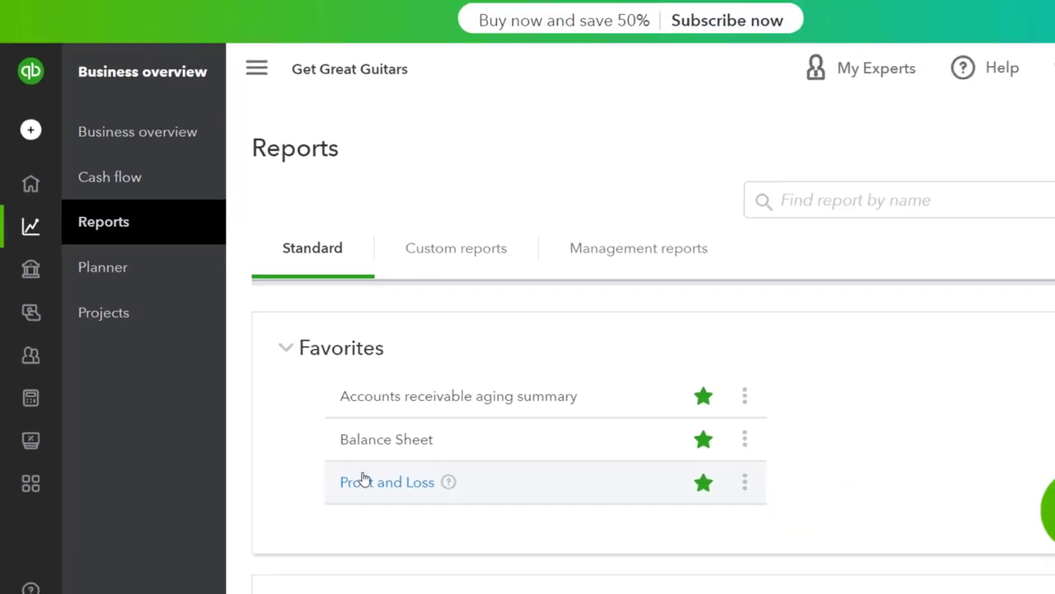
pyautogui.click(363, 480)
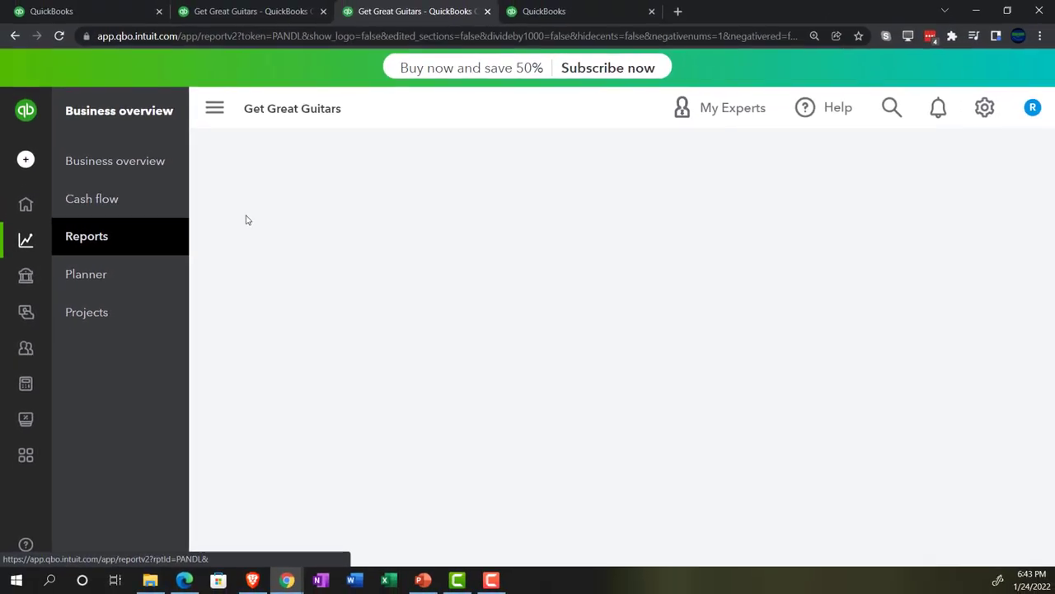
pyautogui.click(254, 69)
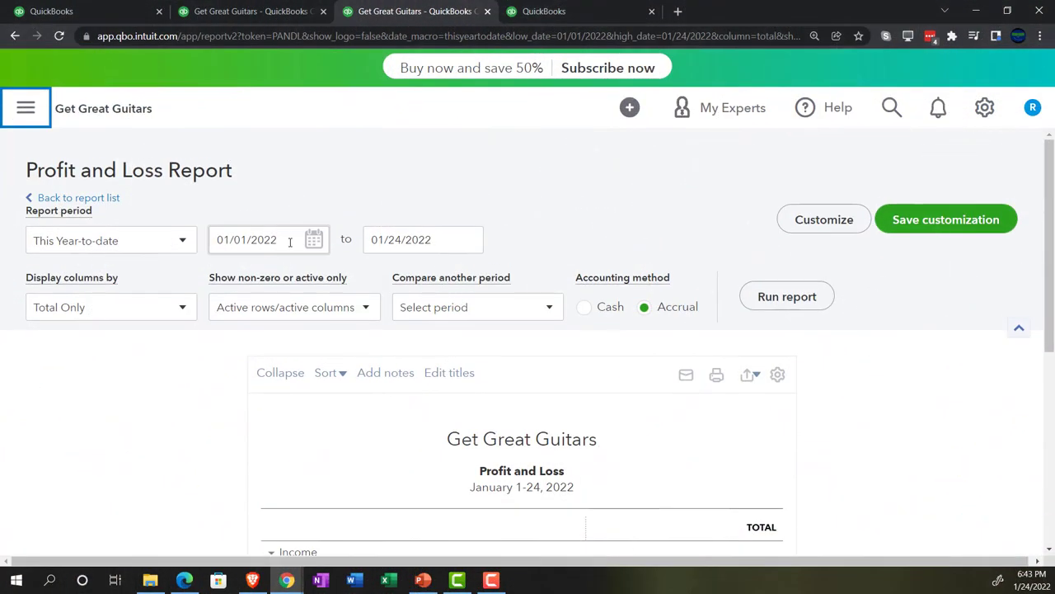
# Set the third tab's Profit and Loss period to 01/01/2022 through 12/31/2022 and run the report
pyautogui.moveTo(284, 239); pyautogui.dragTo(173, 199)
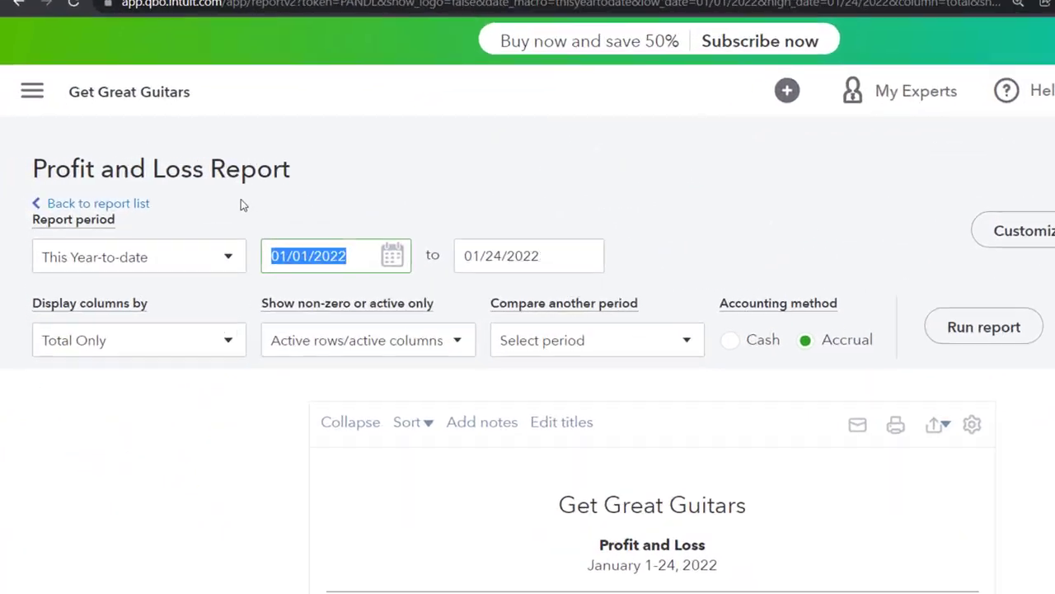
pyautogui.write('010122')
pyautogui.press('Tab')
pyautogui.write('123122')
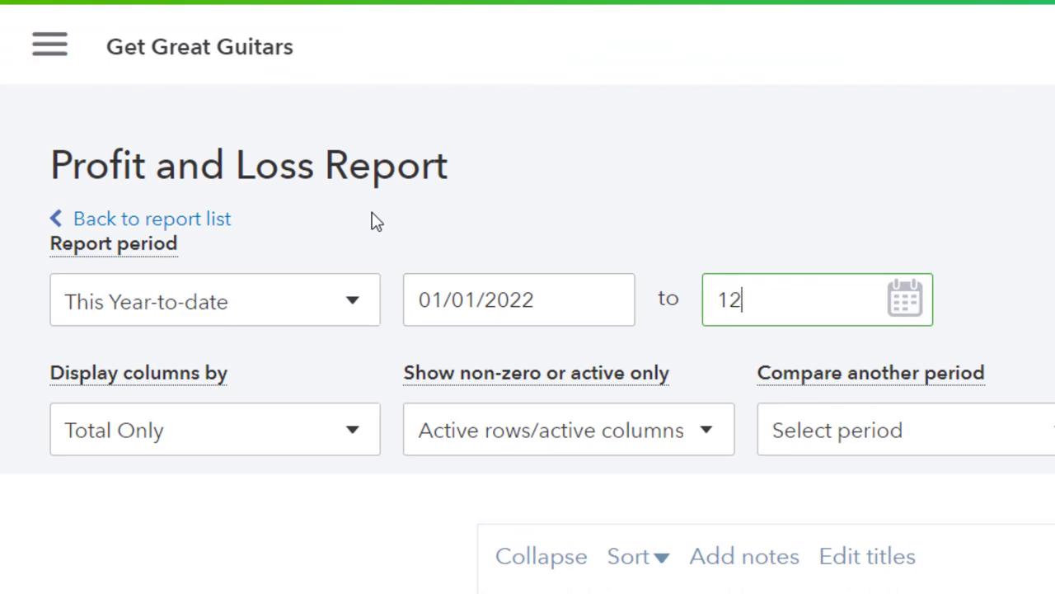
pyautogui.press('Tab')
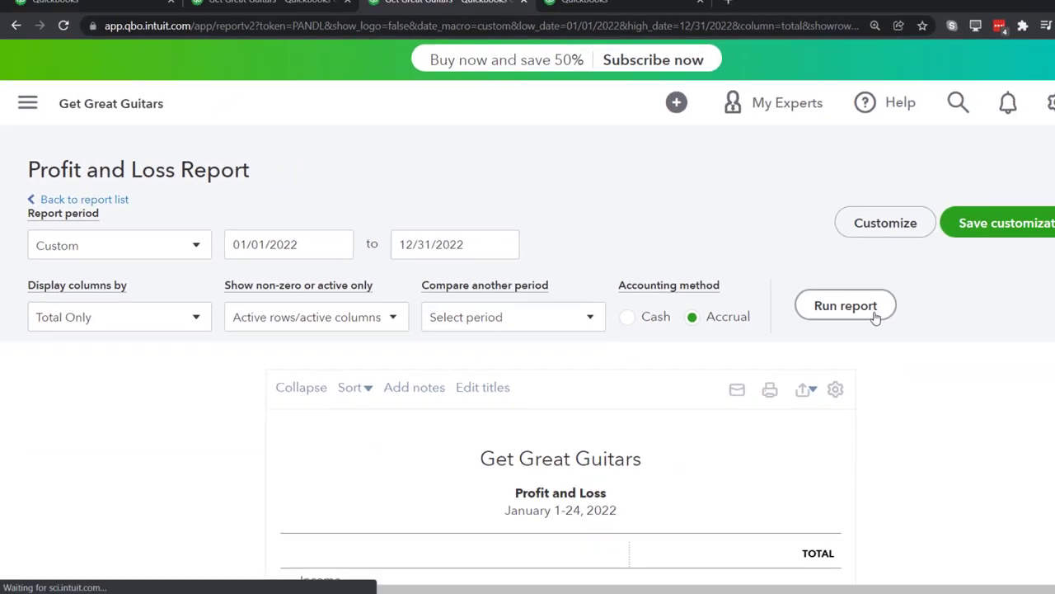
pyautogui.click(874, 311)
pyautogui.scroll(-2, 813, 306)
# Open another Profit and Loss report in the fourth browser tab with the navigation menu collapsed
pyautogui.click(578, 11)
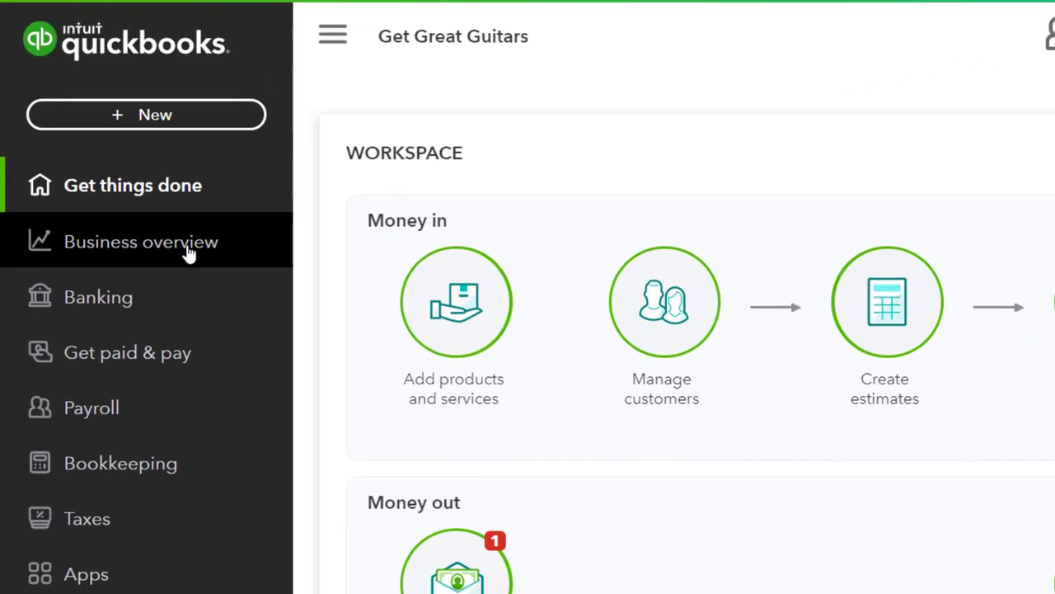
pyautogui.click(188, 253)
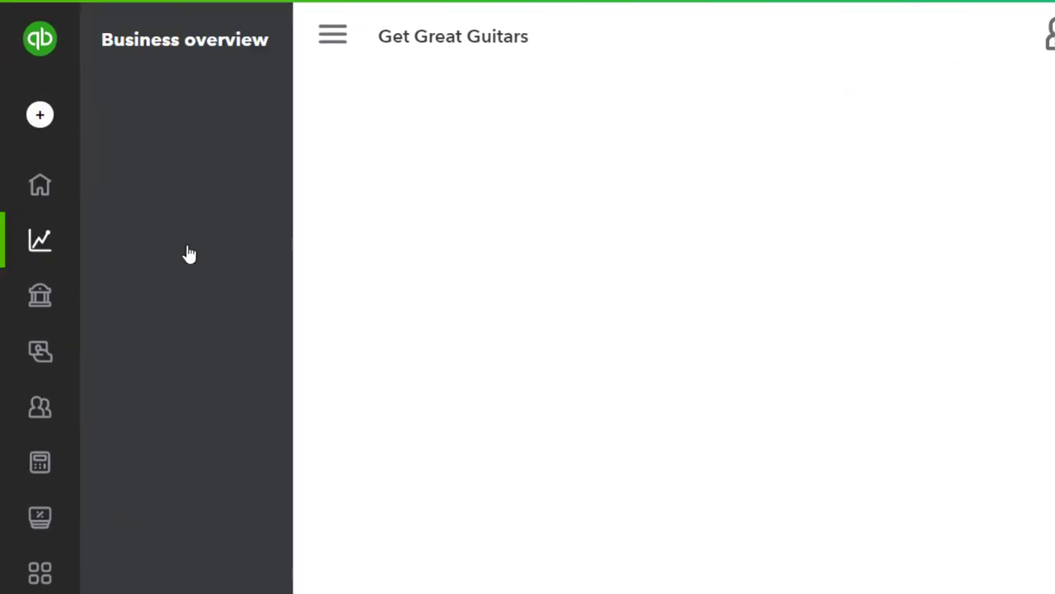
pyautogui.click(333, 49)
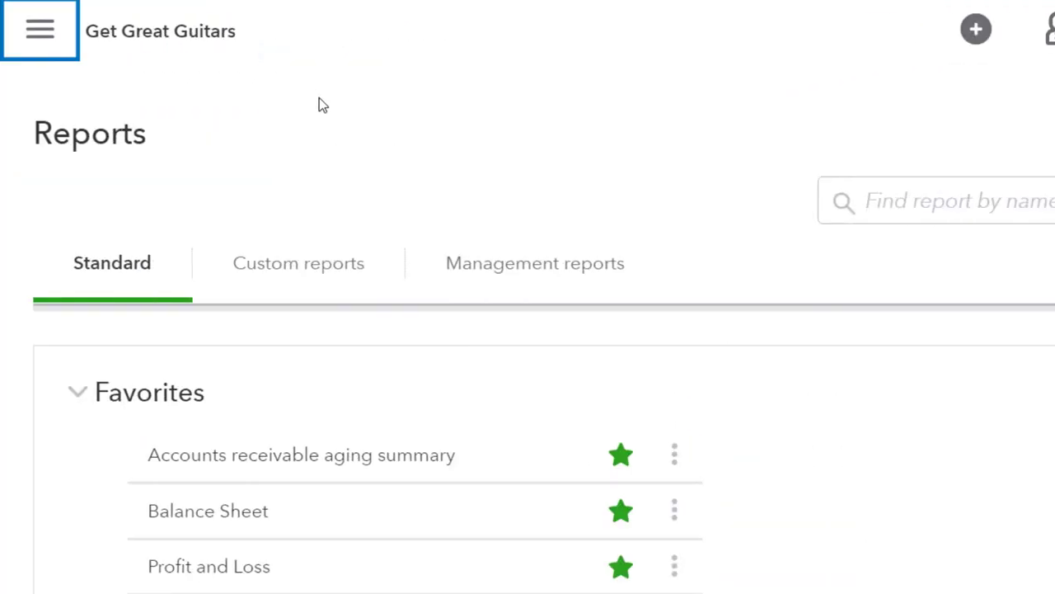
pyautogui.click(216, 575)
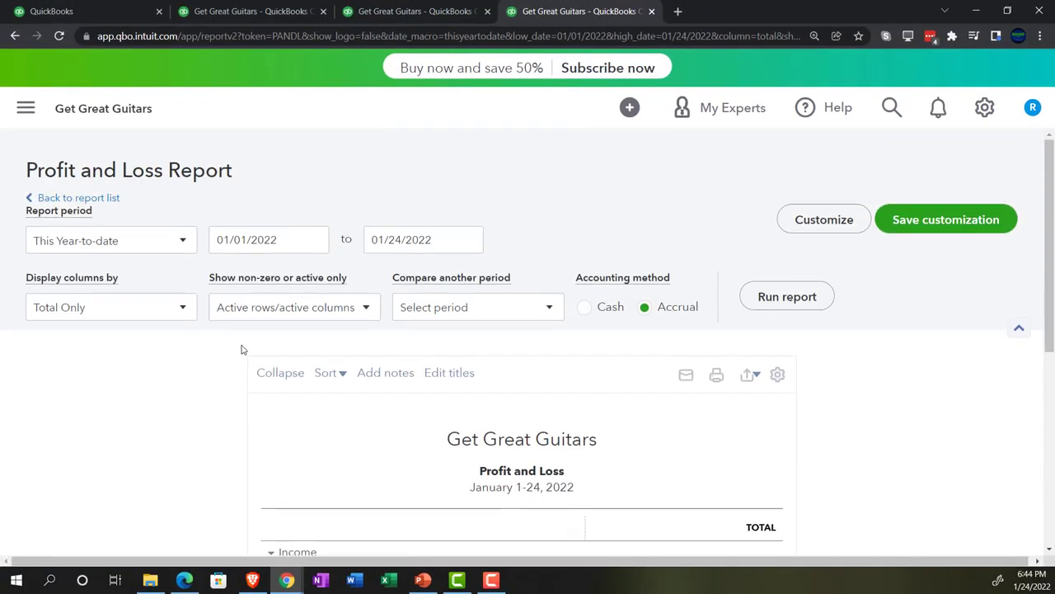
# Set the fourth tab's Profit and Loss period to 01/01/2022 through 12/31/2022 and run the report
pyautogui.click(280, 239)
pyautogui.write('01/01/2022')
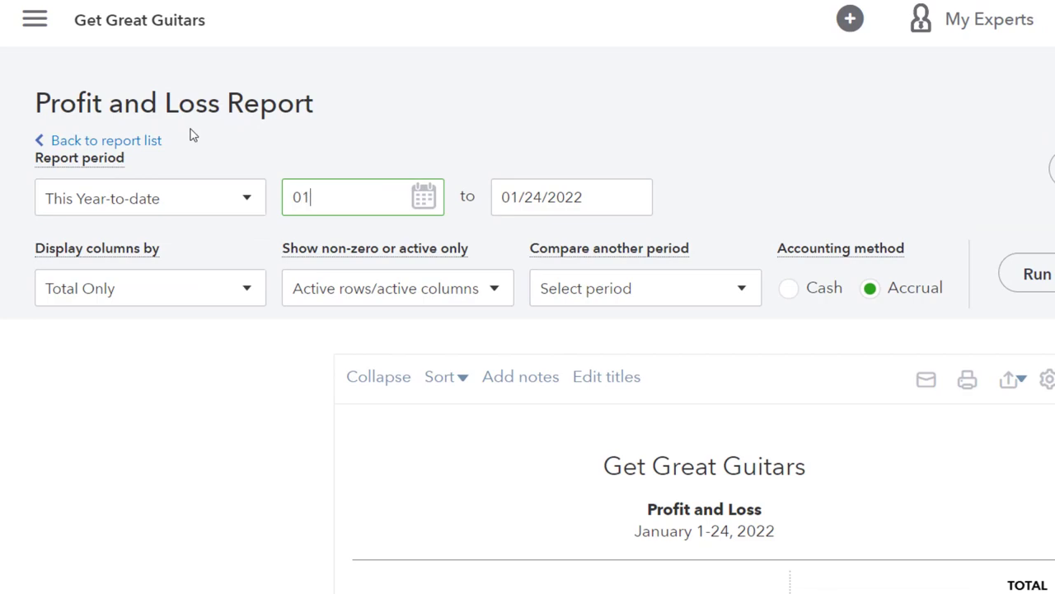
pyautogui.press('Tab')
pyautogui.write('12312022')
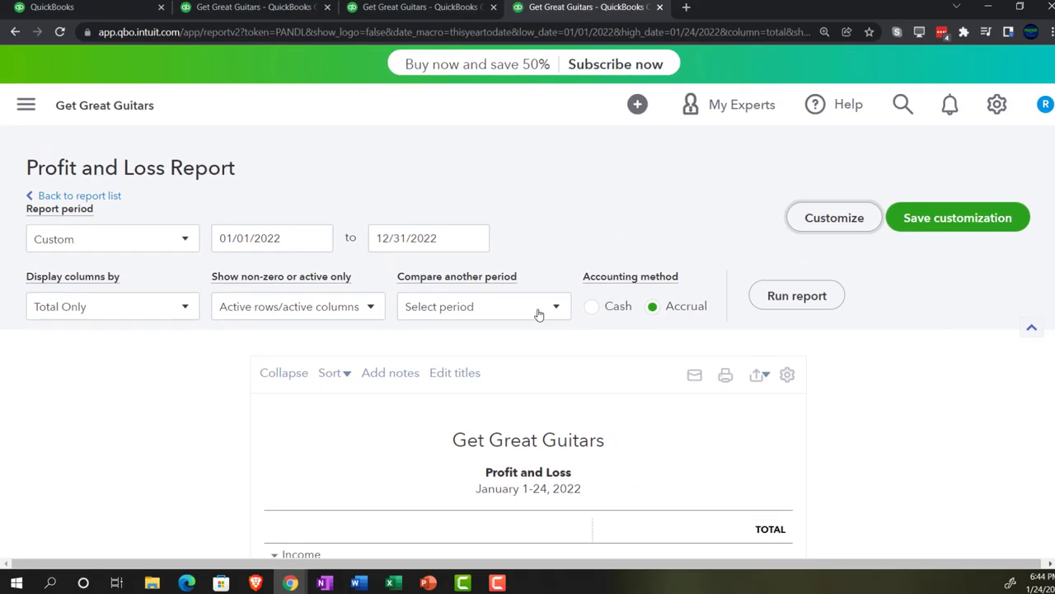
pyautogui.click(800, 297)
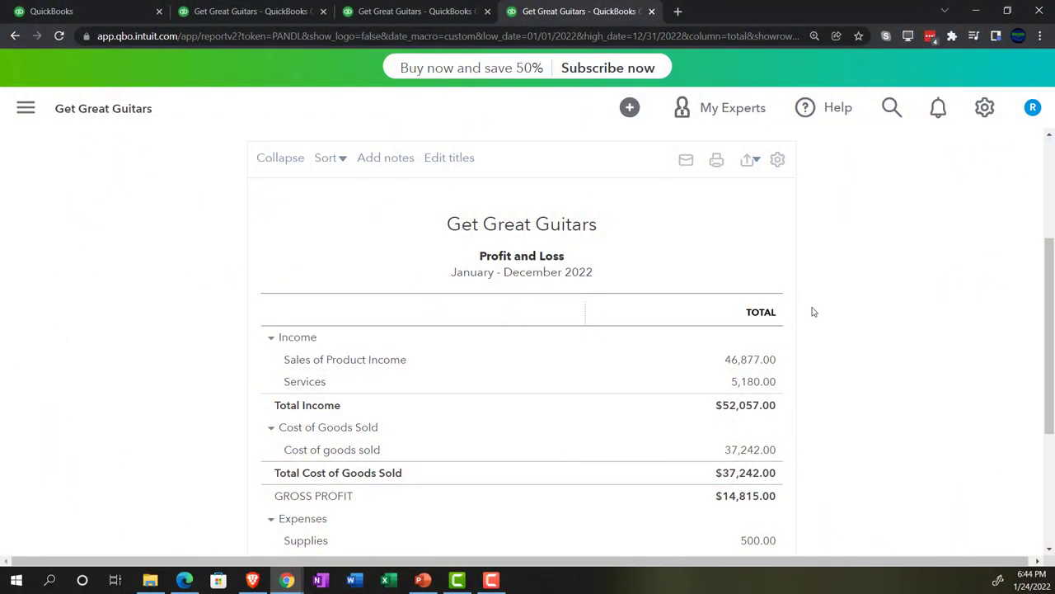
# Return to the first browser tab and display the list of new transaction forms
pyautogui.click(120, 10)
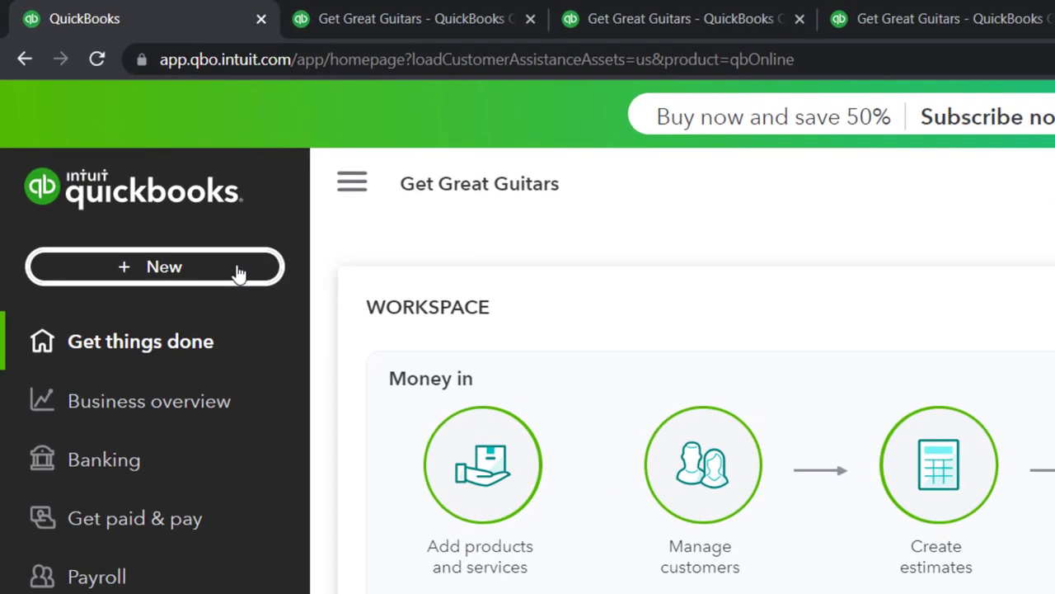
pyautogui.click(237, 272)
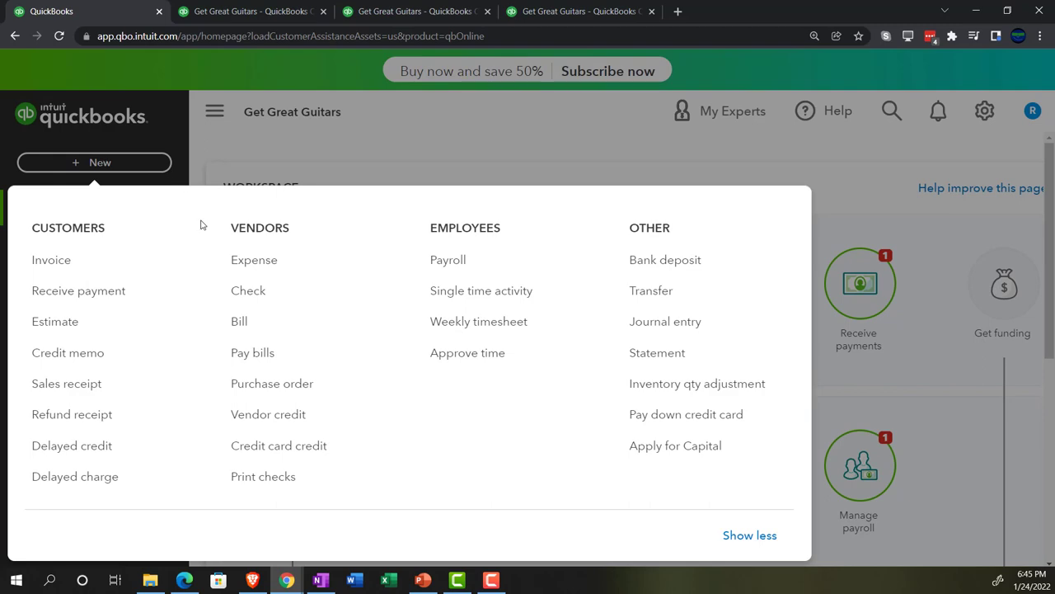
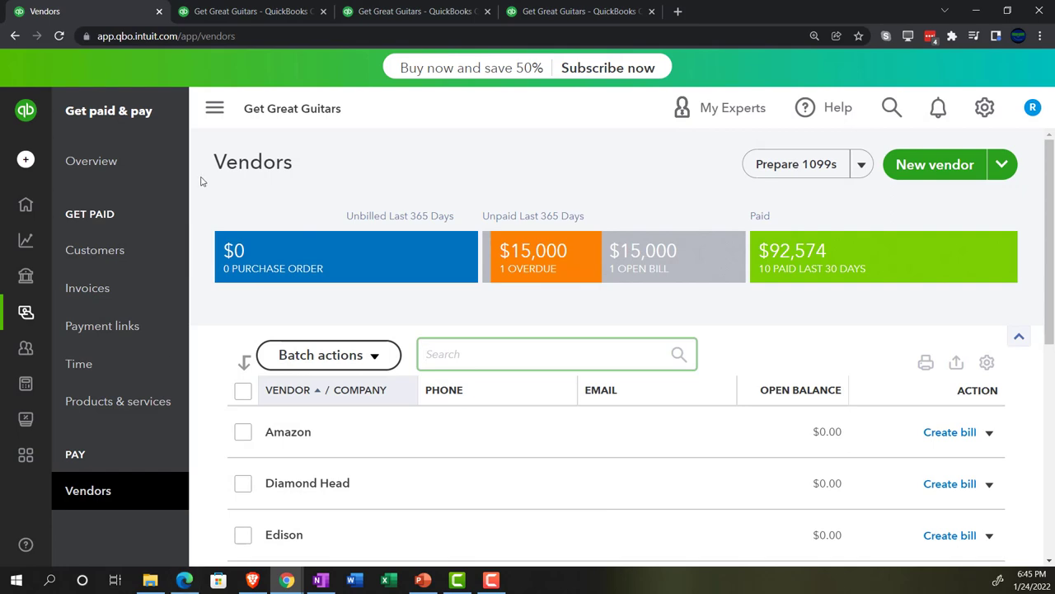
# Open Epiphone's transaction list from the Vendors page and look at the actions available for its opening balance bill
pyautogui.click(214, 108)
pyautogui.scroll(-3, 291, 311)
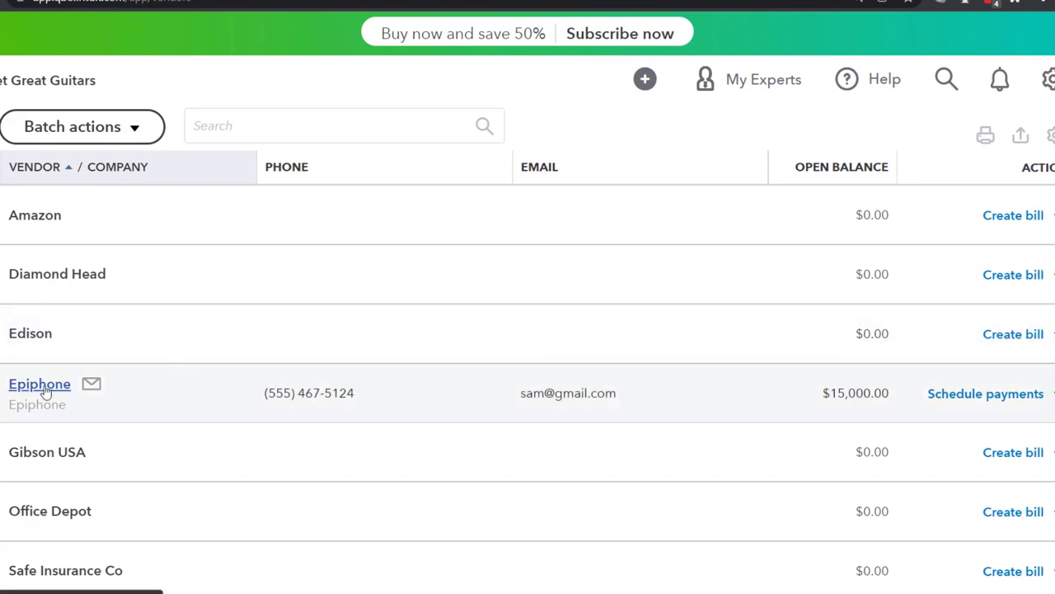
pyautogui.click(45, 388)
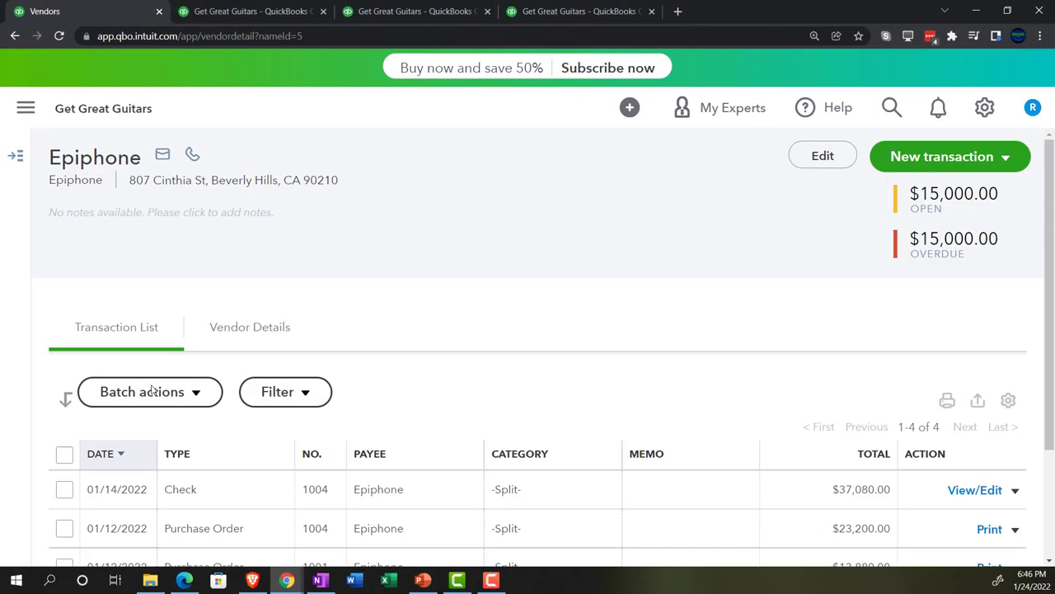
pyautogui.scroll(-2, 319, 403)
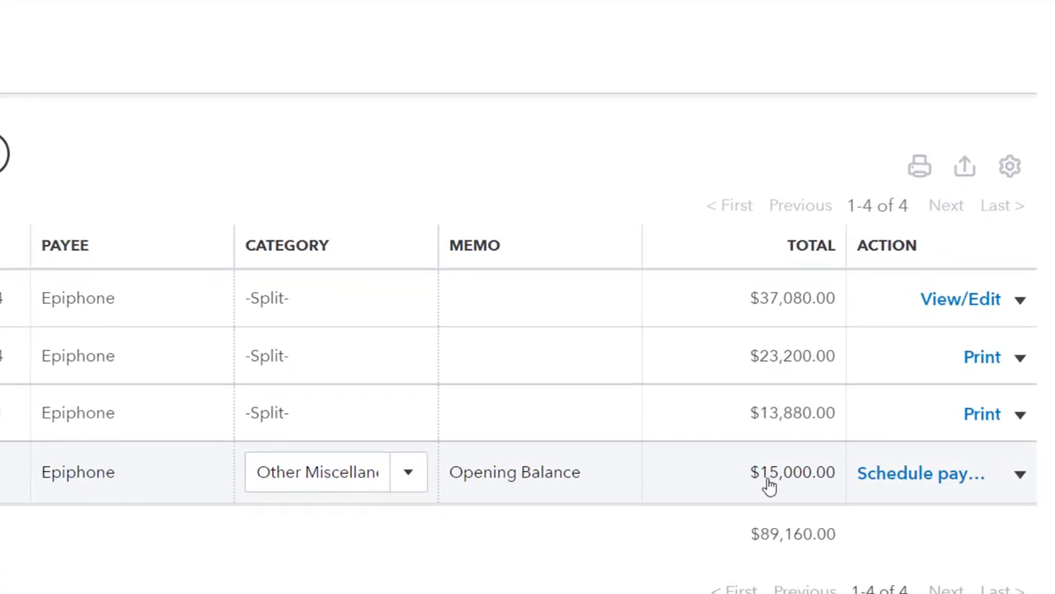
pyautogui.click(1020, 475)
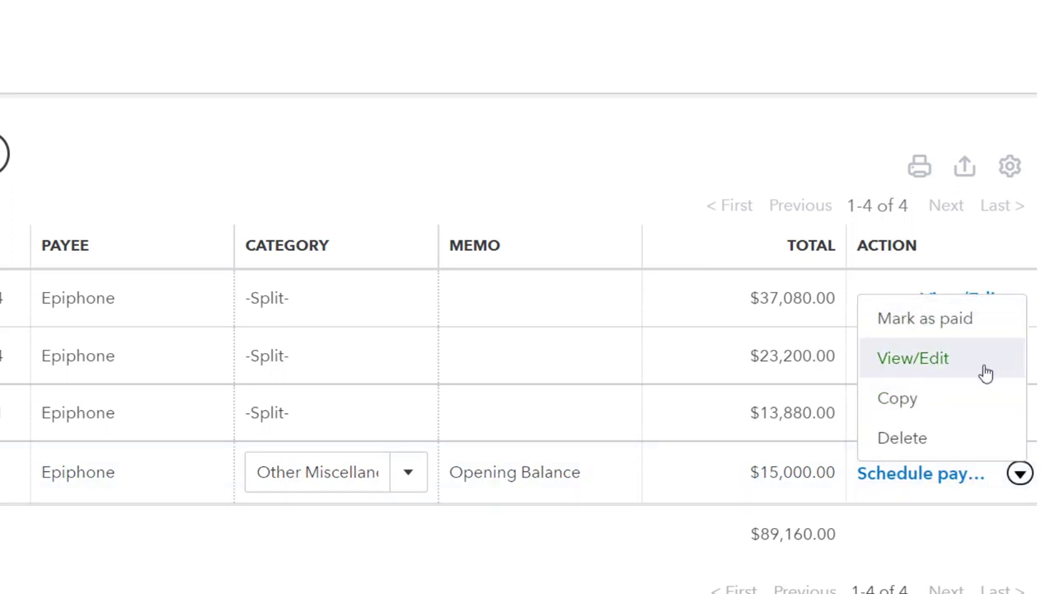
pyautogui.click(621, 548)
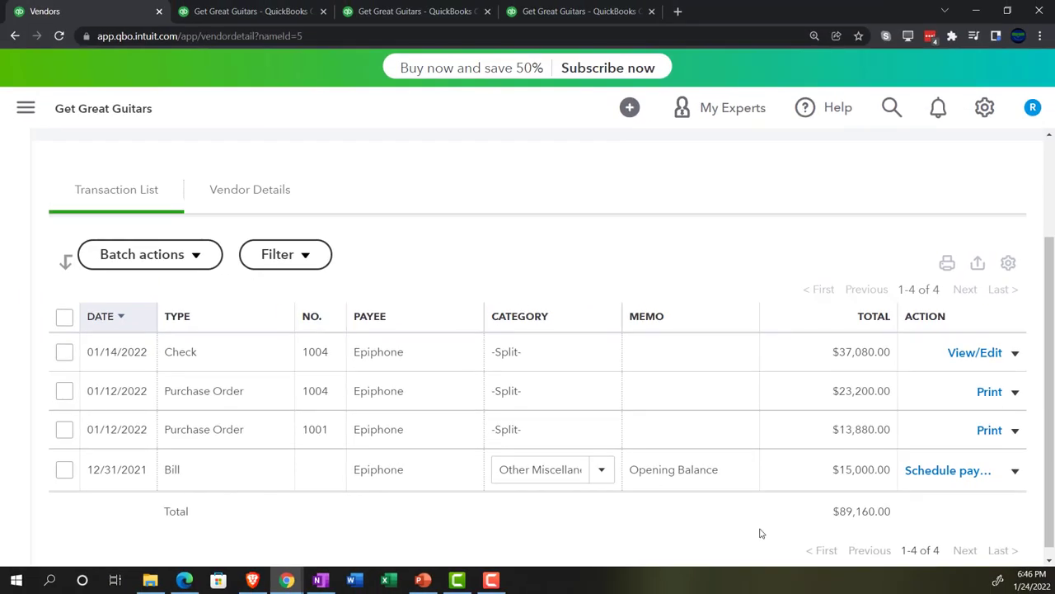
# Open the Expenses view of the Bookkeeping transactions with the navigation menu collapsed
pyautogui.click(27, 112)
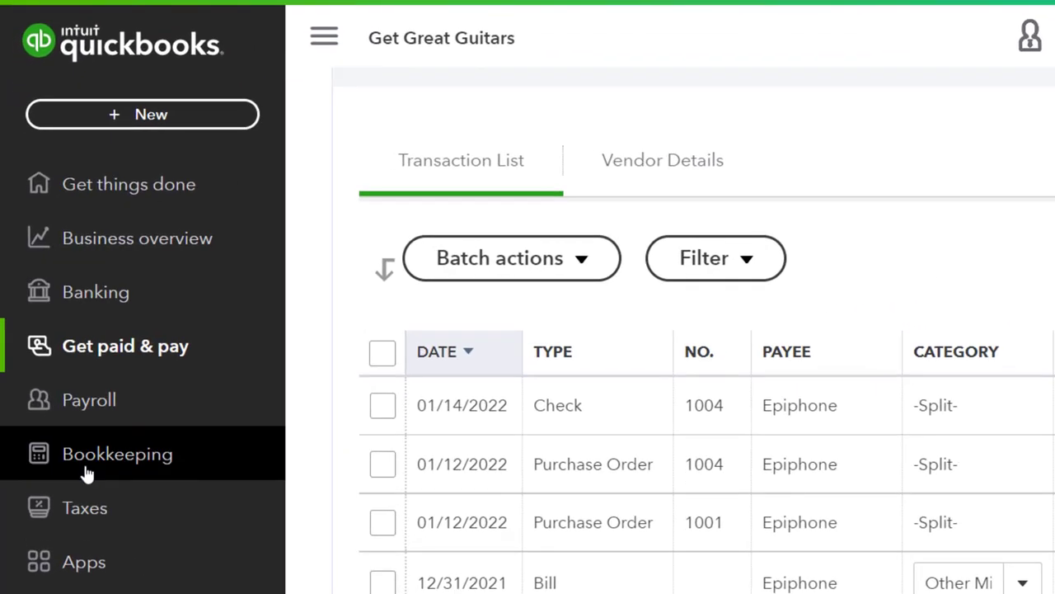
pyautogui.click(86, 472)
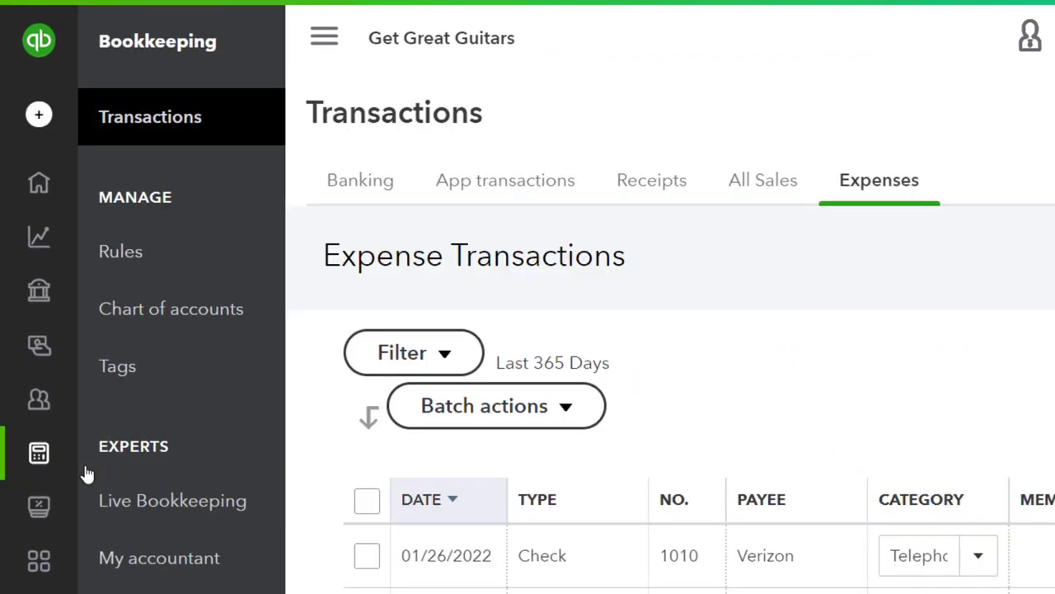
pyautogui.click(149, 132)
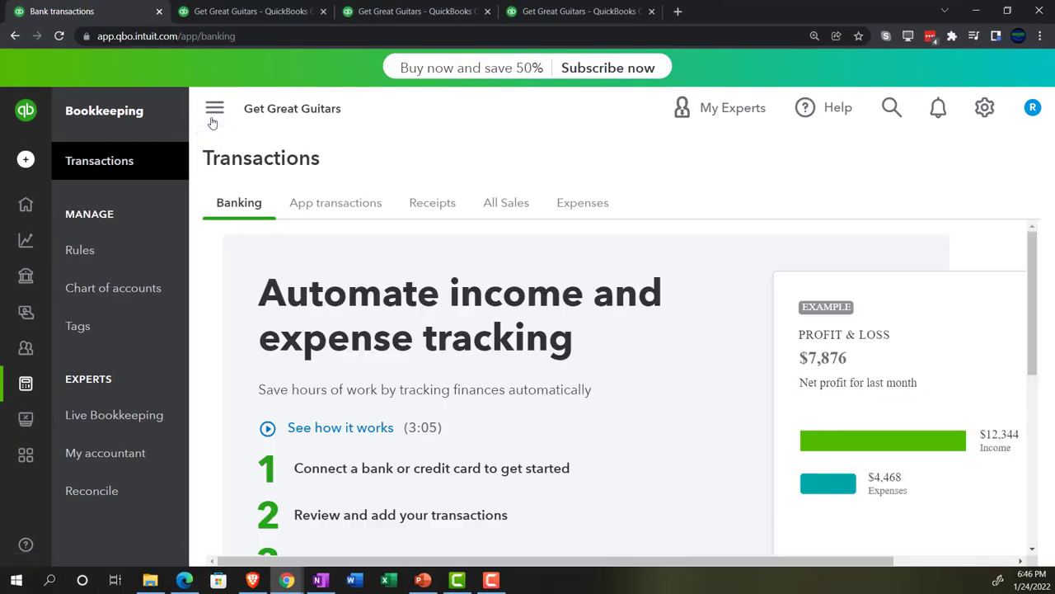
pyautogui.click(213, 116)
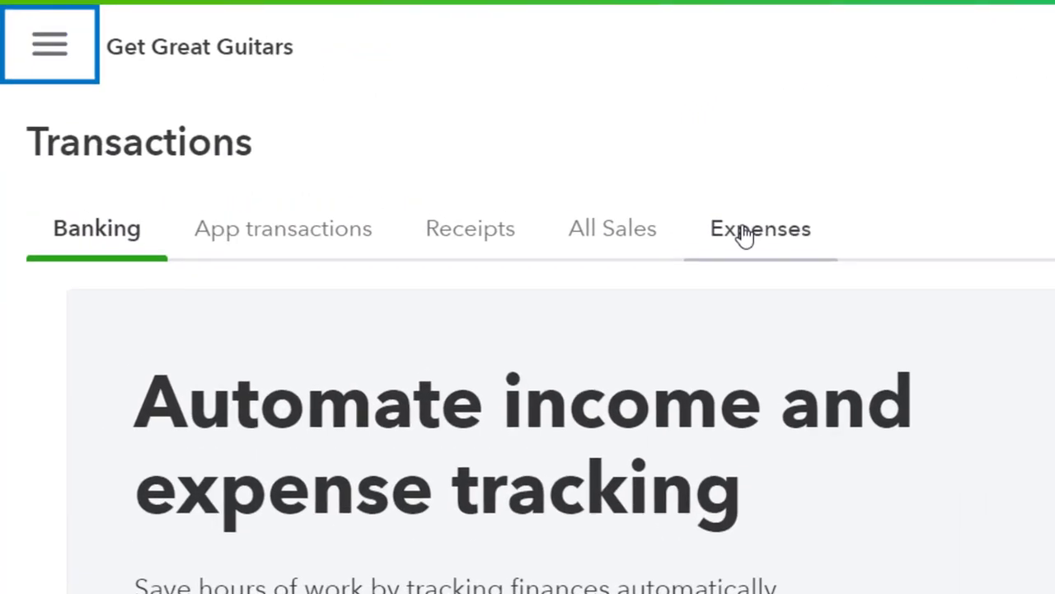
pyautogui.click(744, 231)
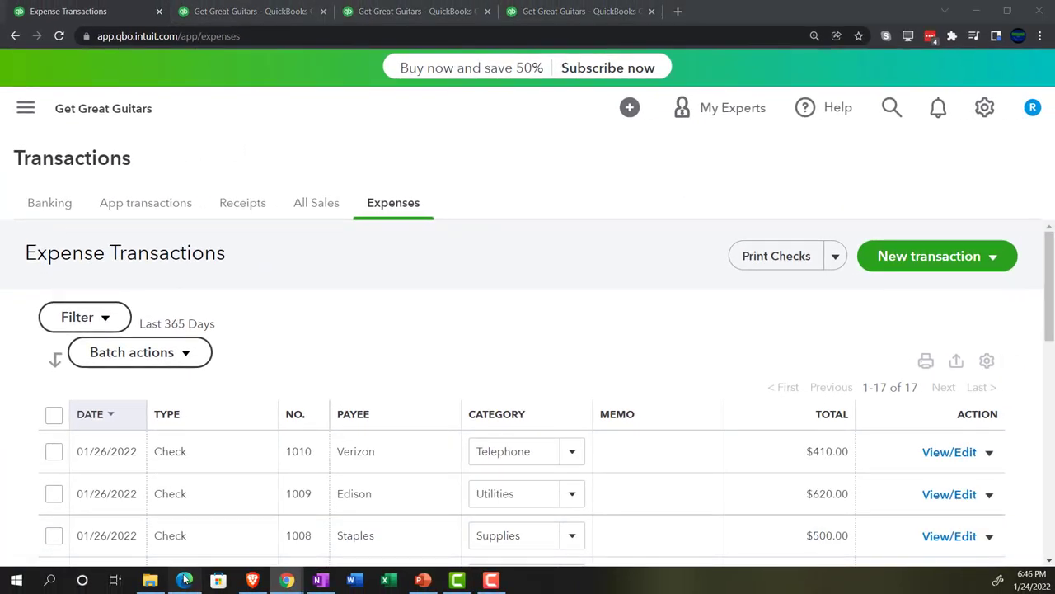
# Switch to the sample company in Edge, view its Expense Transactions, and return to Get Great Guitars in Chrome
pyautogui.click(185, 580)
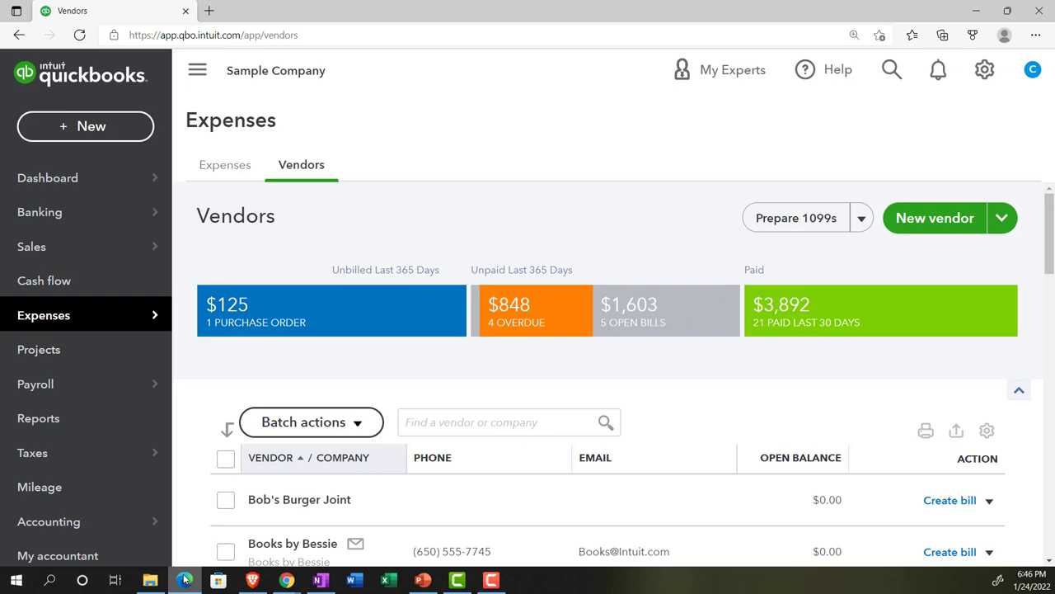
pyautogui.moveTo(58, 320)
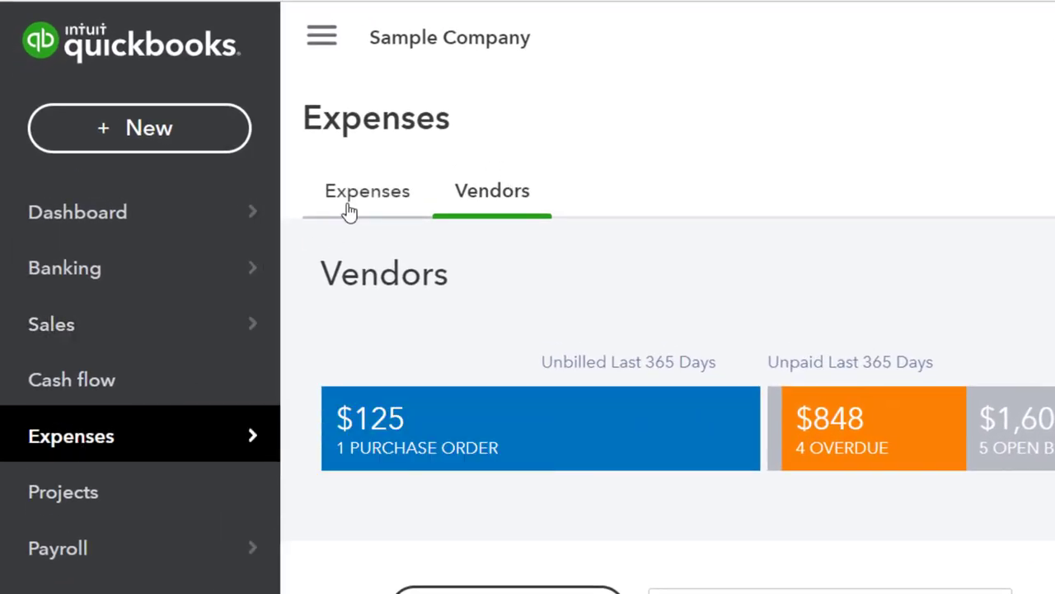
pyautogui.click(349, 212)
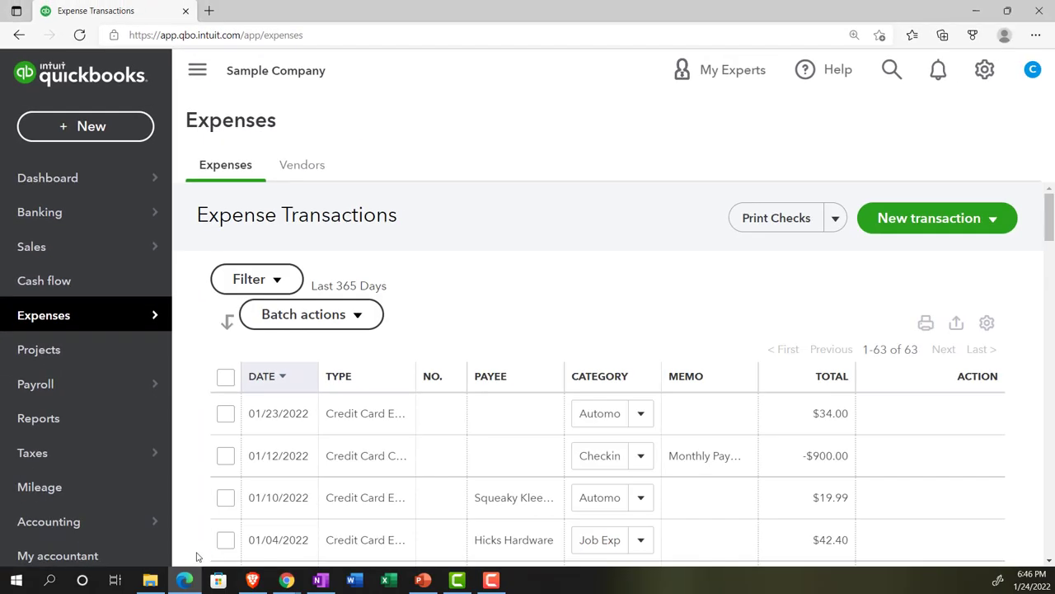
pyautogui.click(184, 579)
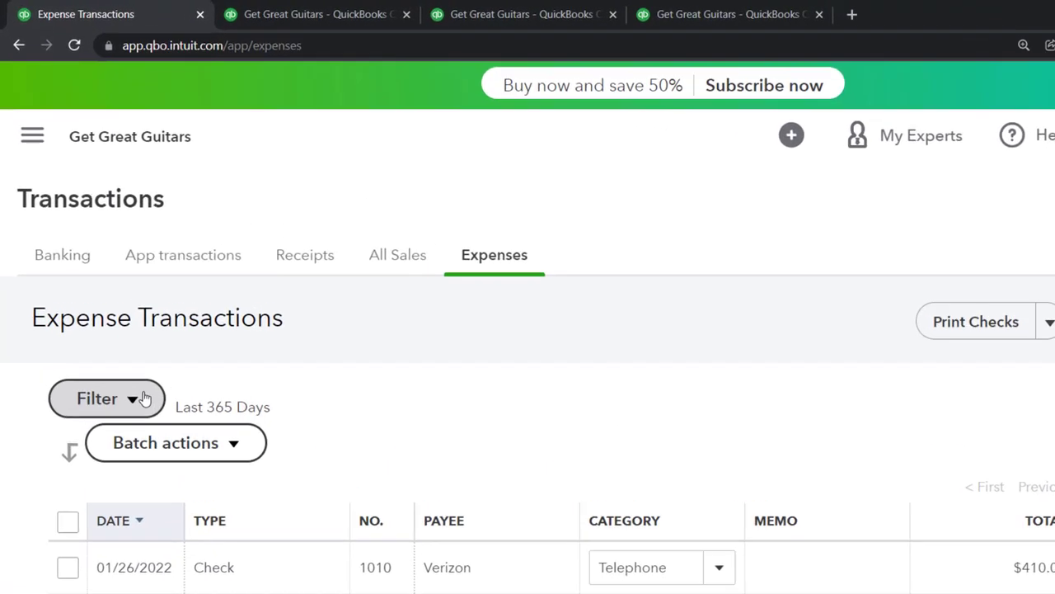
# Filter the expense transactions to type Bill with status Open and apply the filter
pyautogui.click(112, 318)
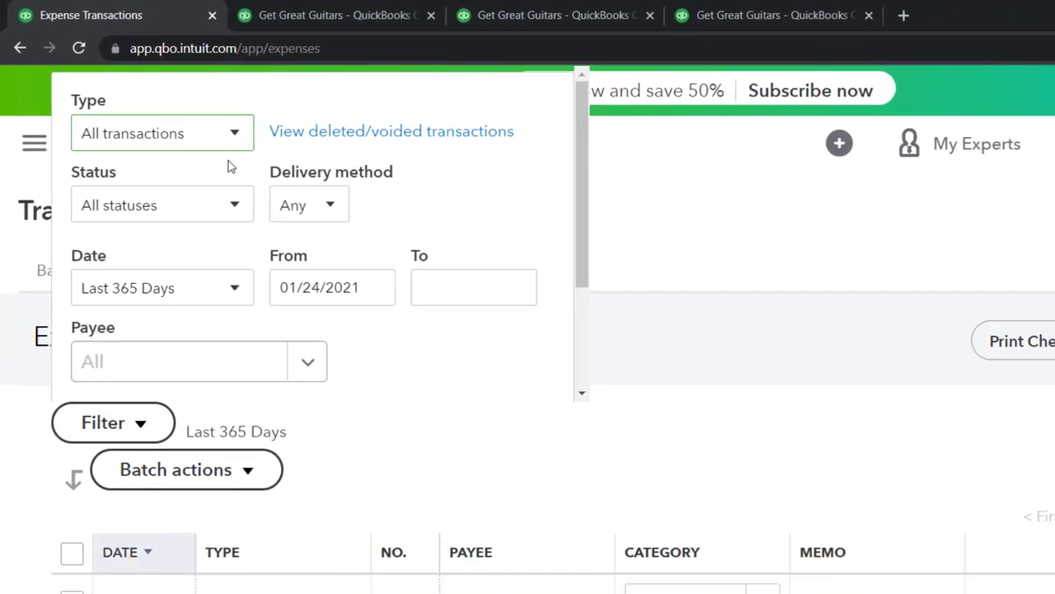
pyautogui.click(248, 159)
pyautogui.click(257, 246)
pyautogui.click(172, 98)
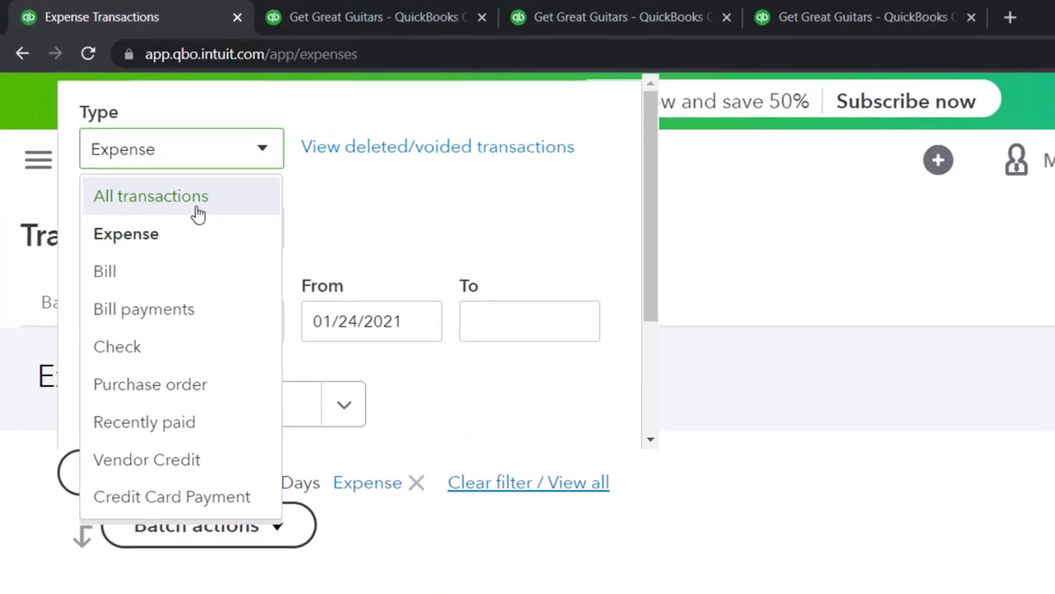
pyautogui.click(108, 179)
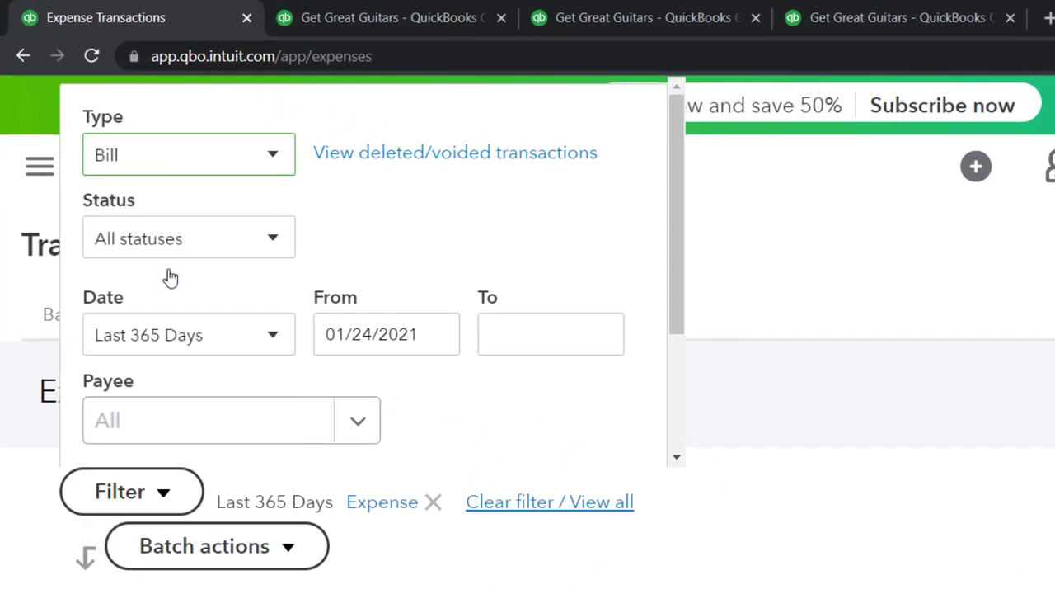
pyautogui.click(263, 246)
pyautogui.click(218, 325)
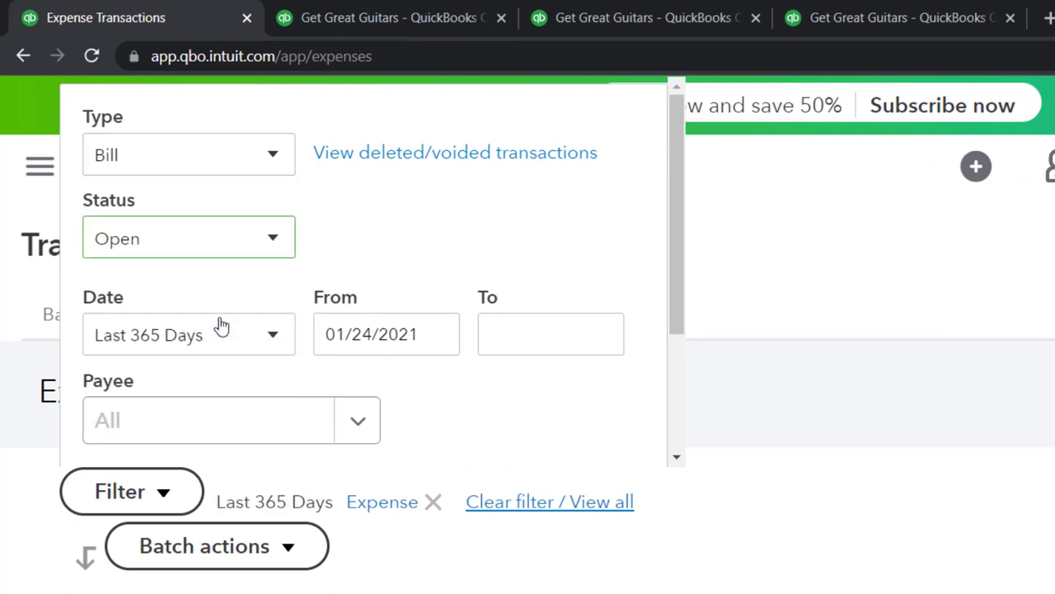
pyautogui.scroll(-3, 521, 366)
pyautogui.click(559, 404)
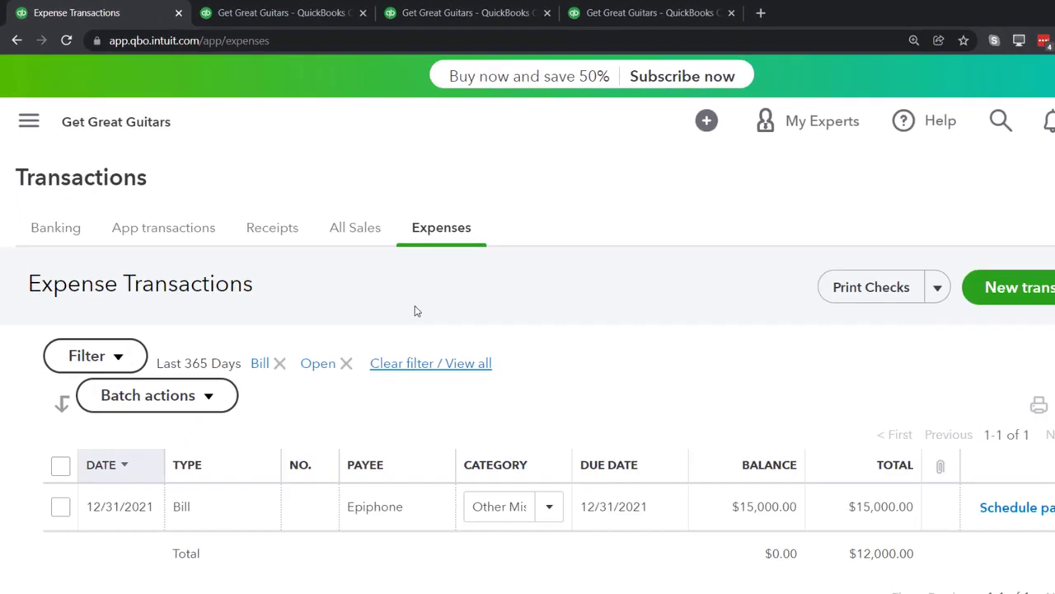
pyautogui.scroll(-1, 554, 381)
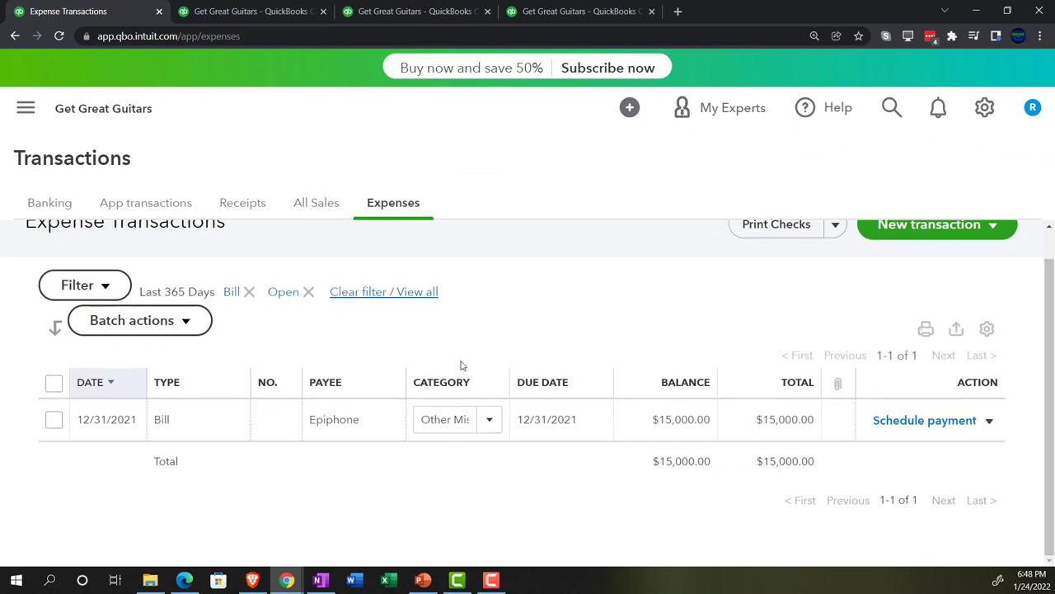
# Open the Pay Bills form for vendors from the new transaction list
pyautogui.click(35, 122)
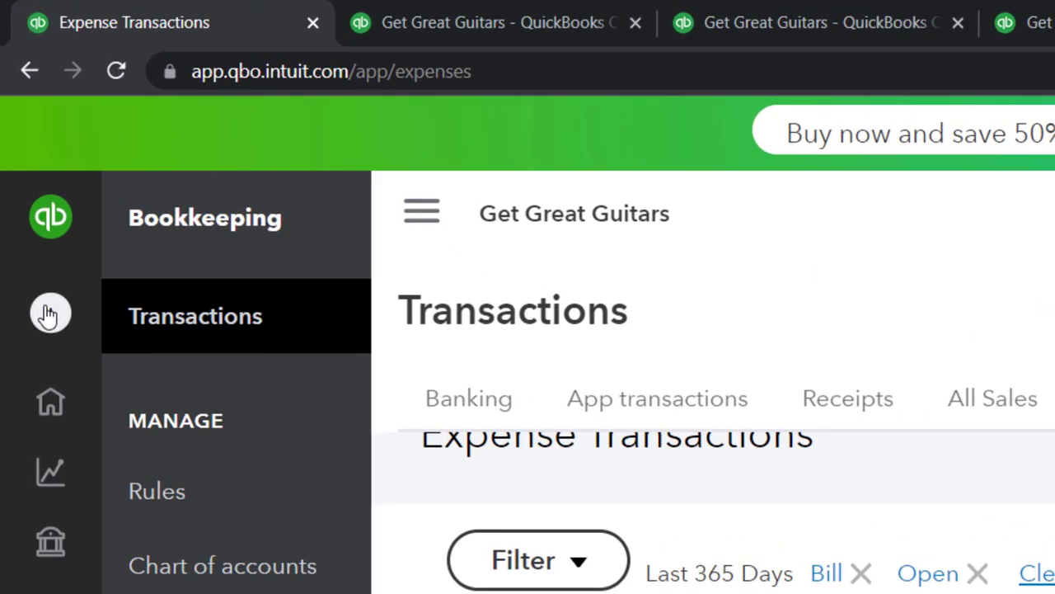
pyautogui.click(32, 202)
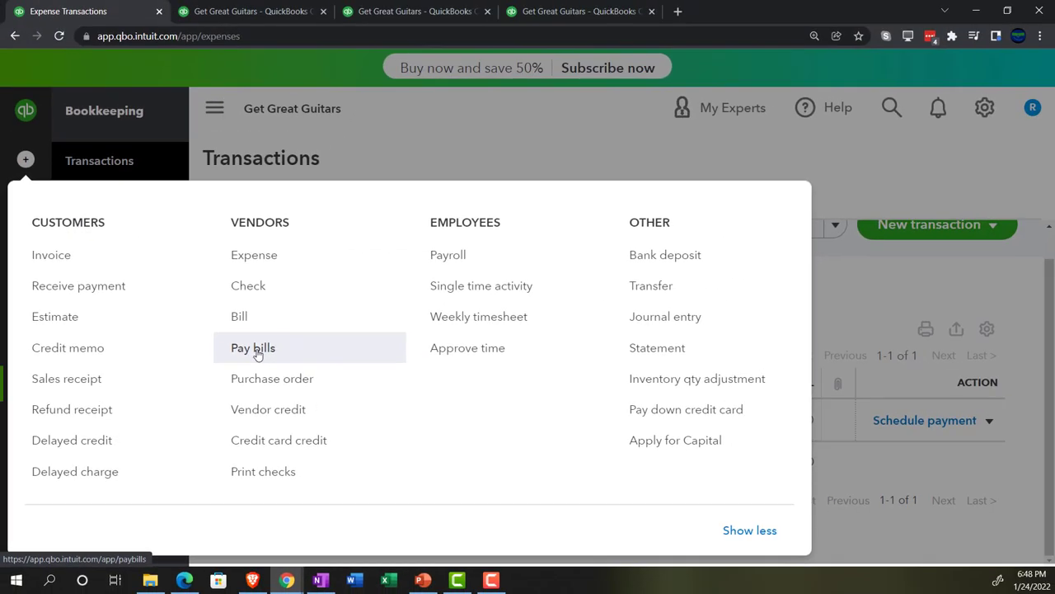
pyautogui.click(323, 286)
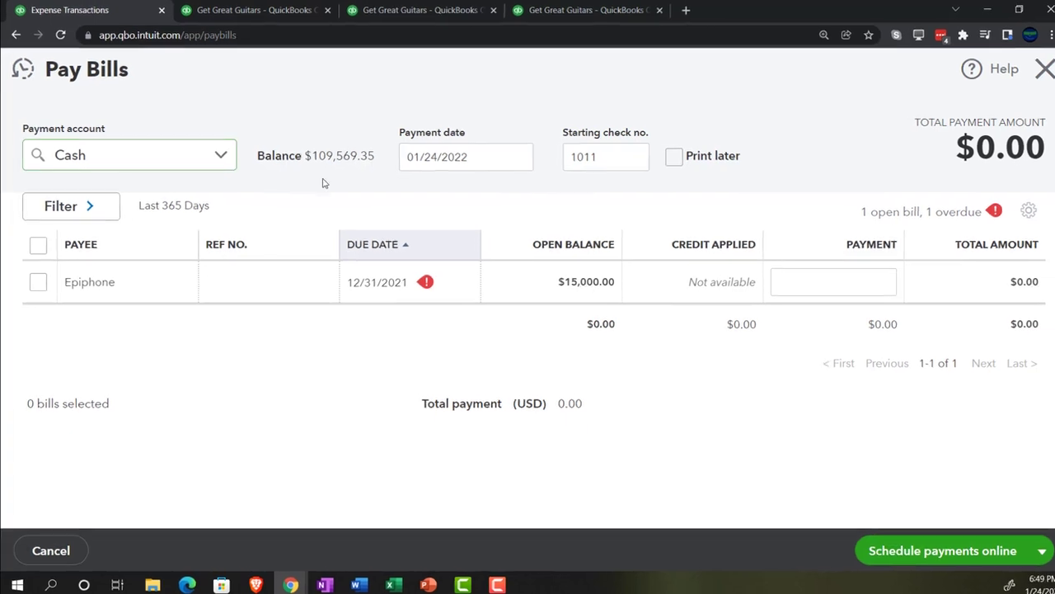
# Set the payment date of the bill payment to 01/28/2022
pyautogui.tripleClick(473, 151)
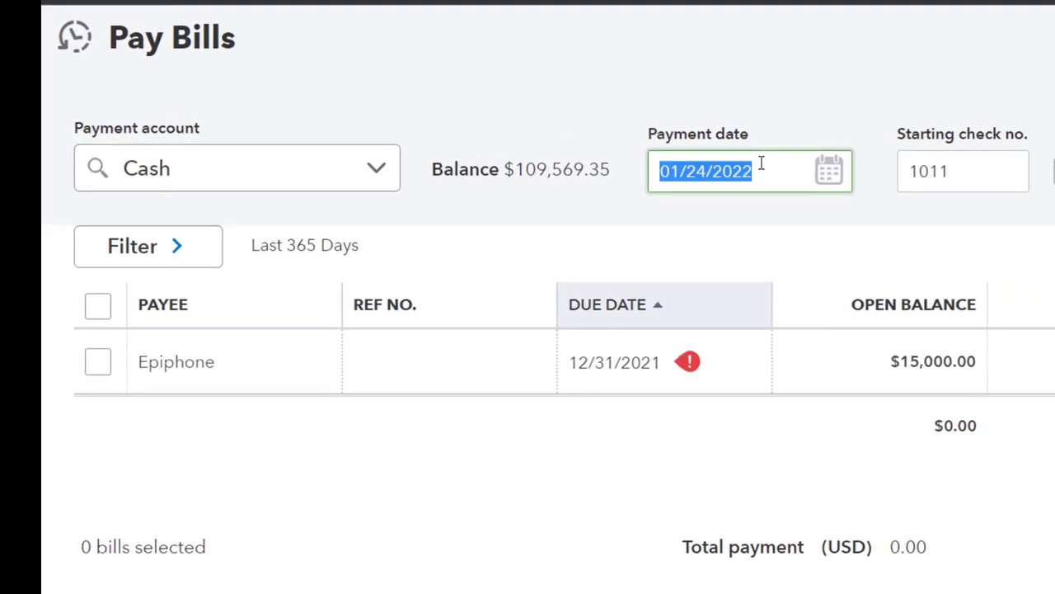
pyautogui.press('+')
pyautogui.press('+')
pyautogui.press('+')
pyautogui.press('+')
pyautogui.press('Tab')
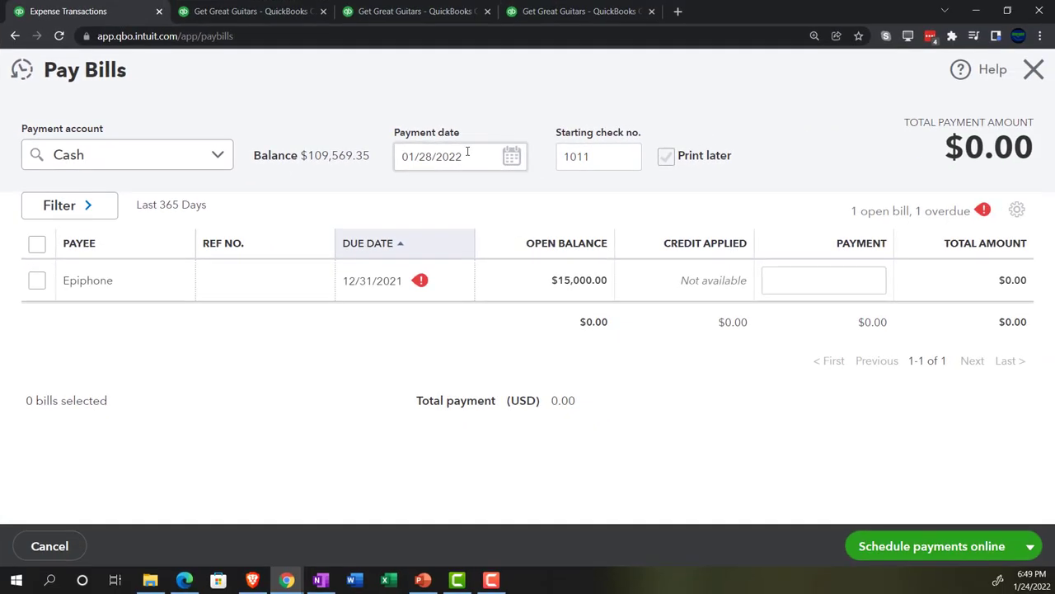
pyautogui.press('Tab')
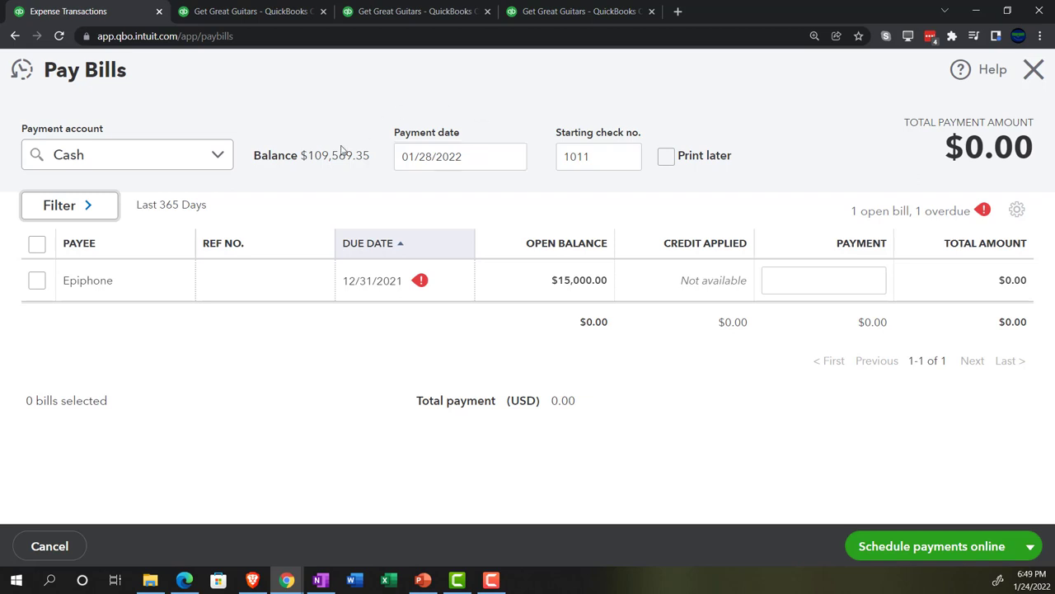
pyautogui.hotkey('shift', 'Tab')
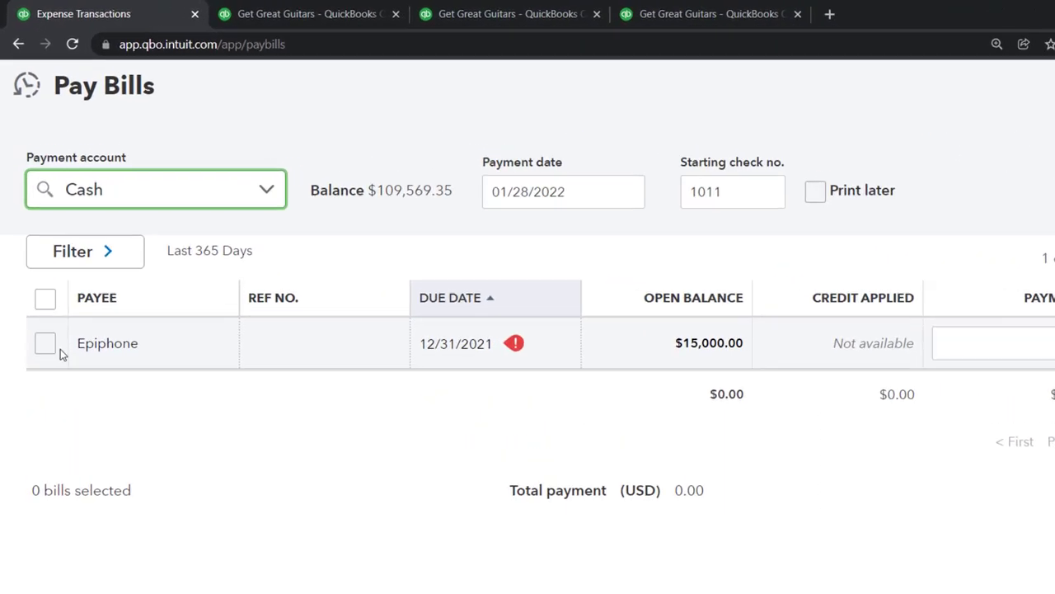
# Select the Epiphone bill for full payment, then save and close the bill payment
pyautogui.click(52, 347)
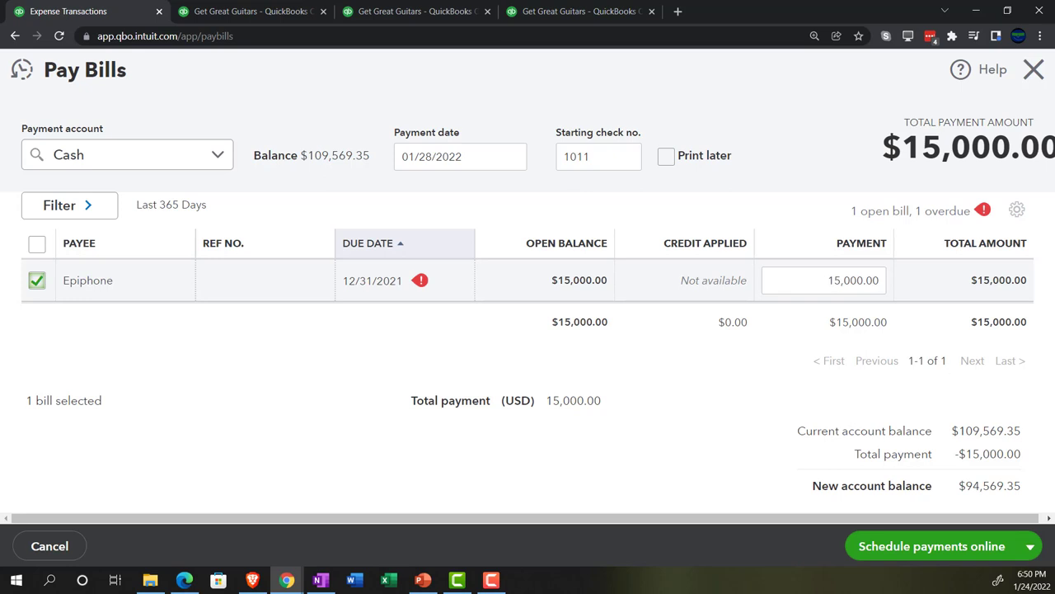
pyautogui.click(1028, 548)
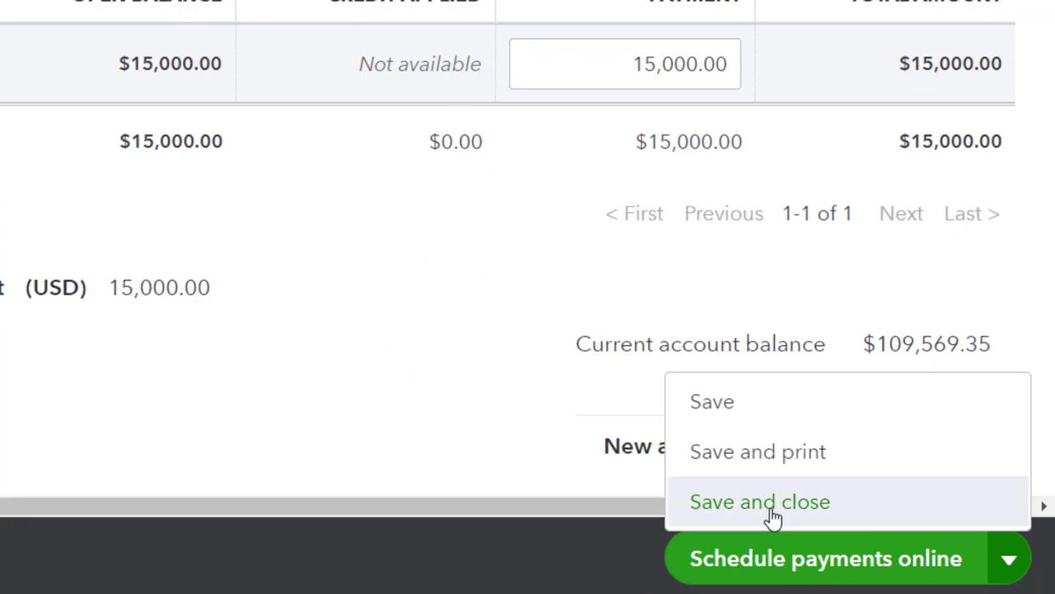
pyautogui.click(773, 512)
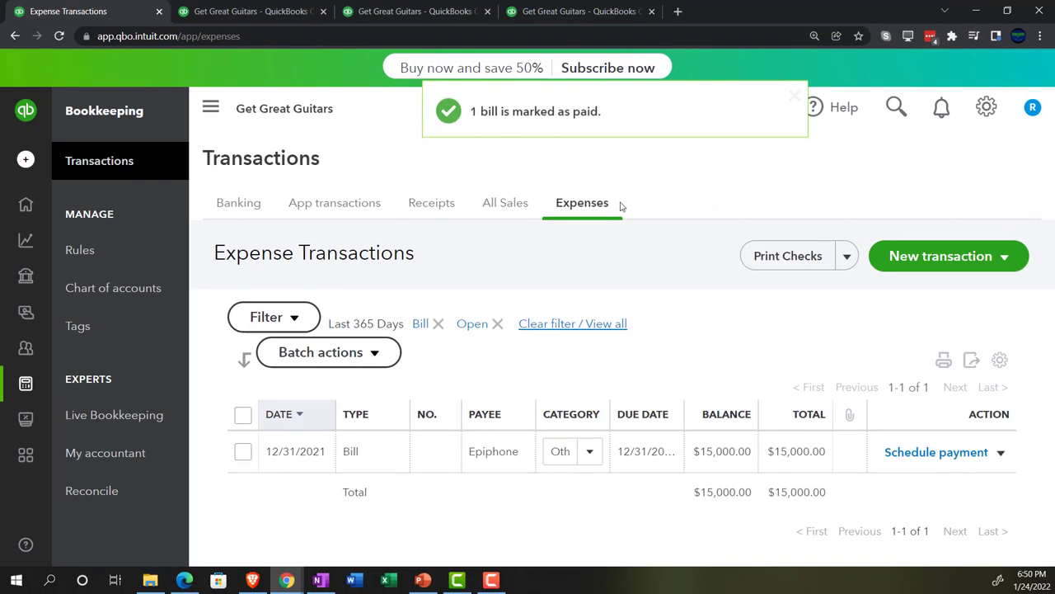
# Switch to the Balance Sheet report as of December 31, 2022 and open the transaction detail behind Cash
pyautogui.click(256, 11)
pyautogui.hotkey('ctrl', '+')
pyautogui.hotkey('ctrl', '+')
pyautogui.hotkey('ctrl', '+')
pyautogui.hotkey('ctrl', '+')
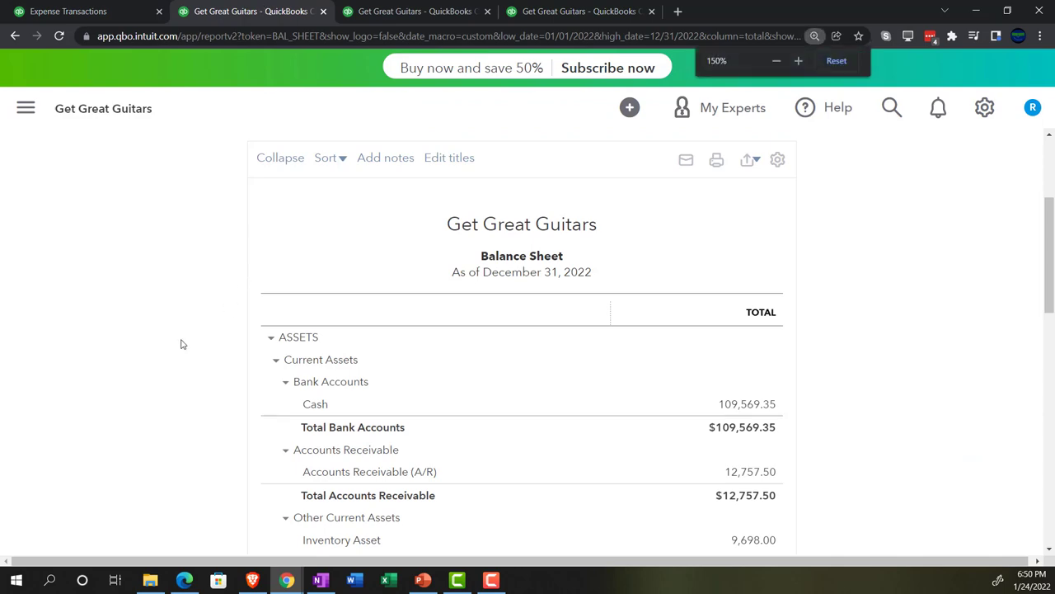
pyautogui.scroll(-1, 183, 339)
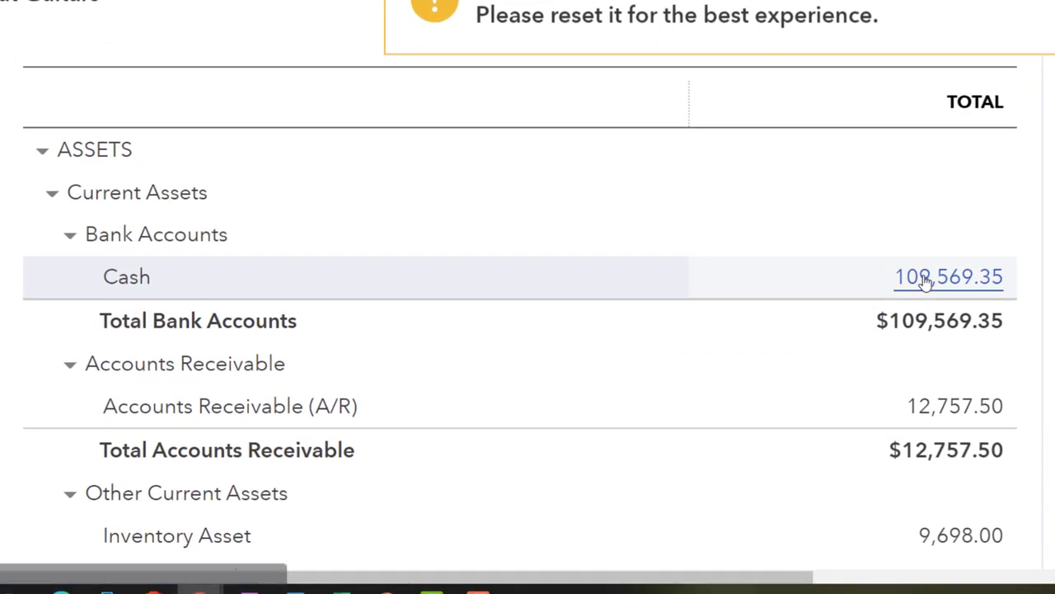
pyautogui.click(926, 279)
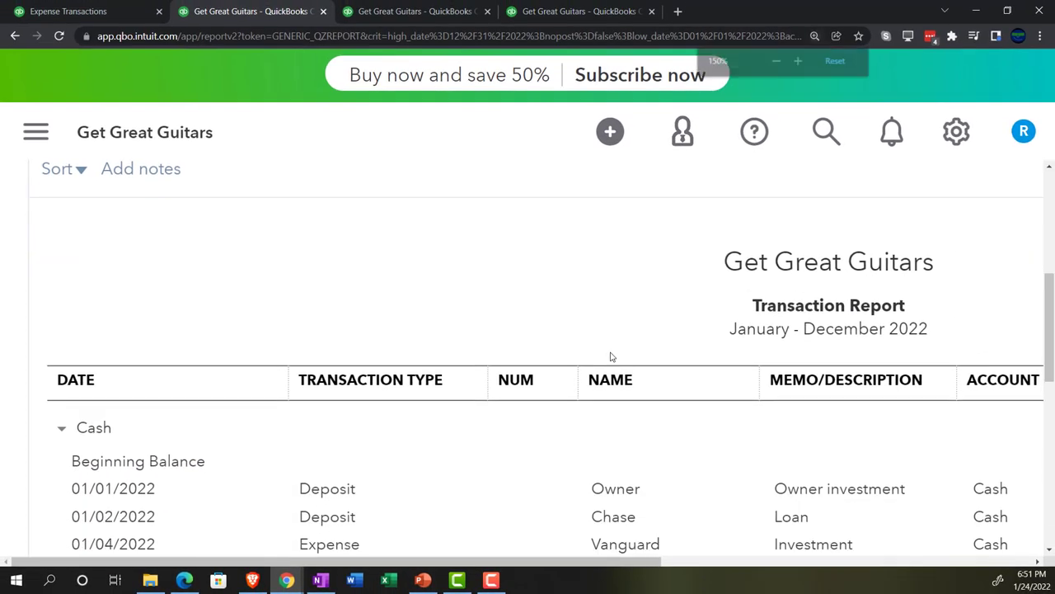
# Open the Epiphone bill payment posted to Accounts Payable (A/P) from the Cash transaction report and review its details
pyautogui.hotkey('ctrl', '-')
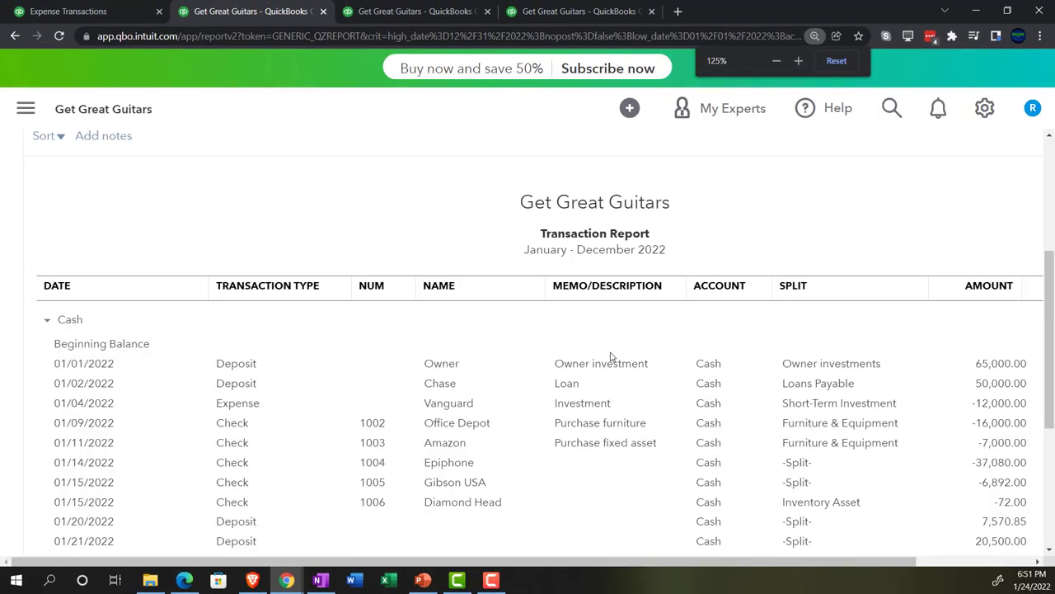
pyautogui.scroll(-1, 611, 356)
pyautogui.scroll(-2, 611, 356)
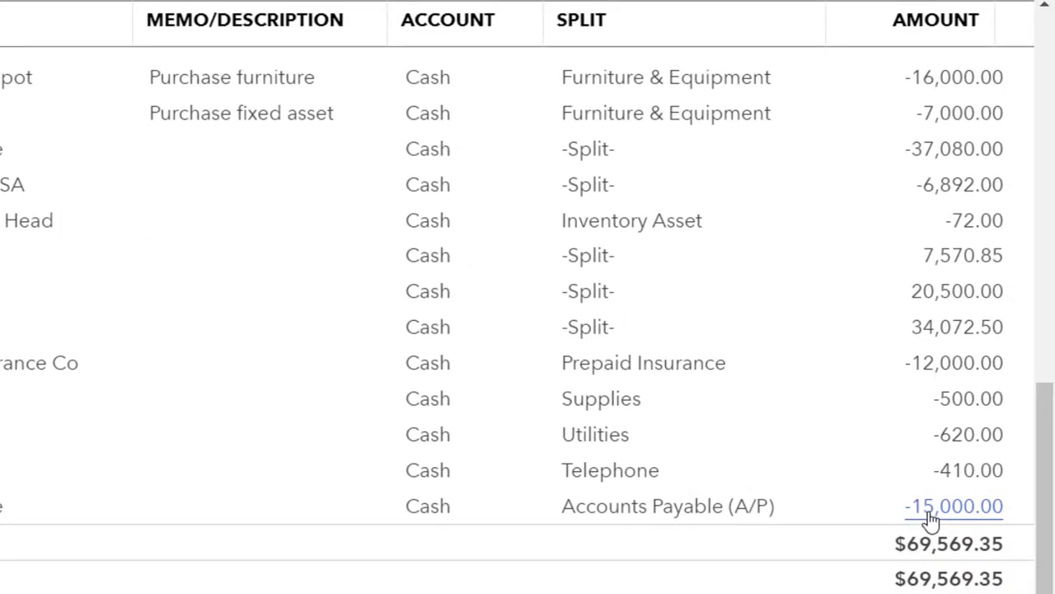
pyautogui.click(930, 509)
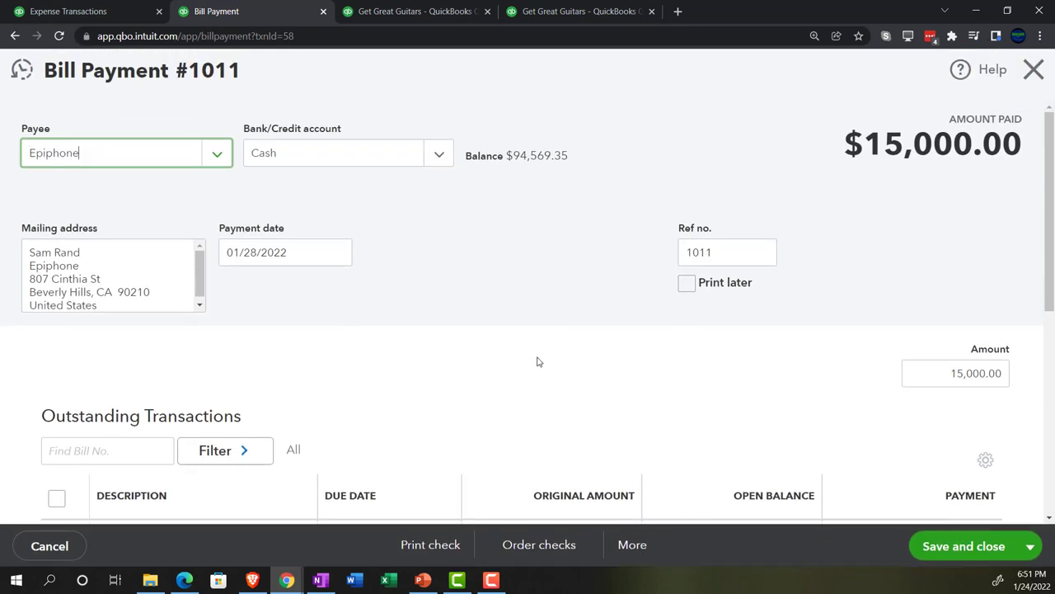
pyautogui.scroll(-2, 538, 361)
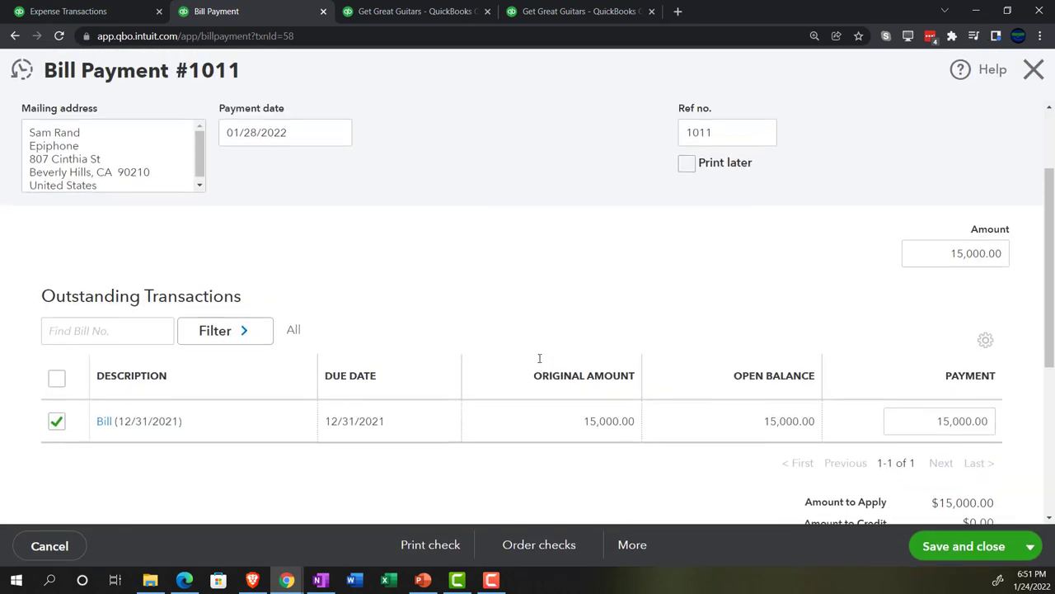
pyautogui.scroll(2, 537, 361)
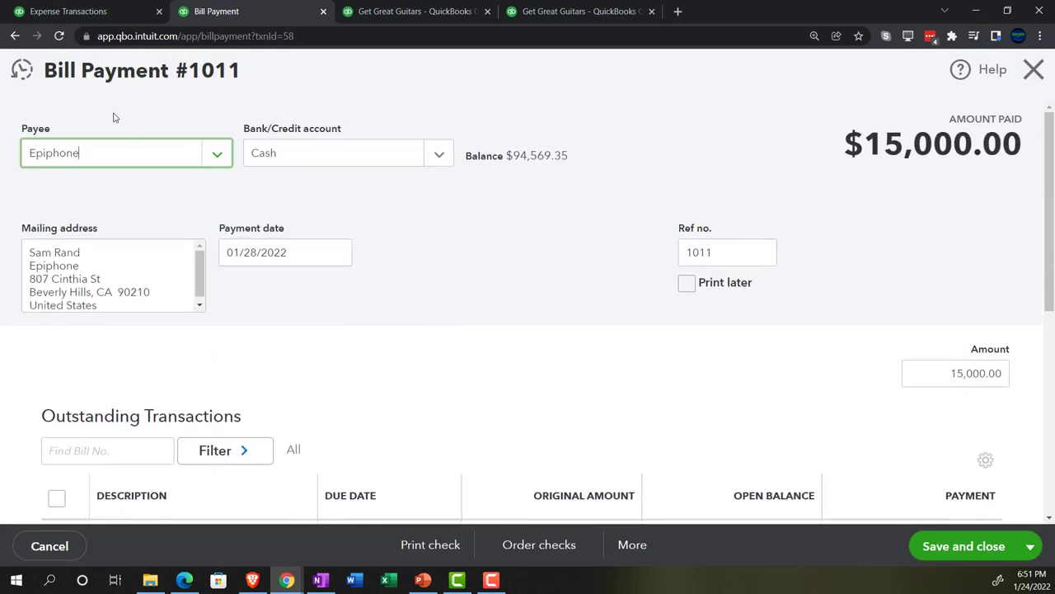
# Review the linked 12/31/2021 bill behind the Epiphone payment, then close it
pyautogui.scroll(-1, 496, 317)
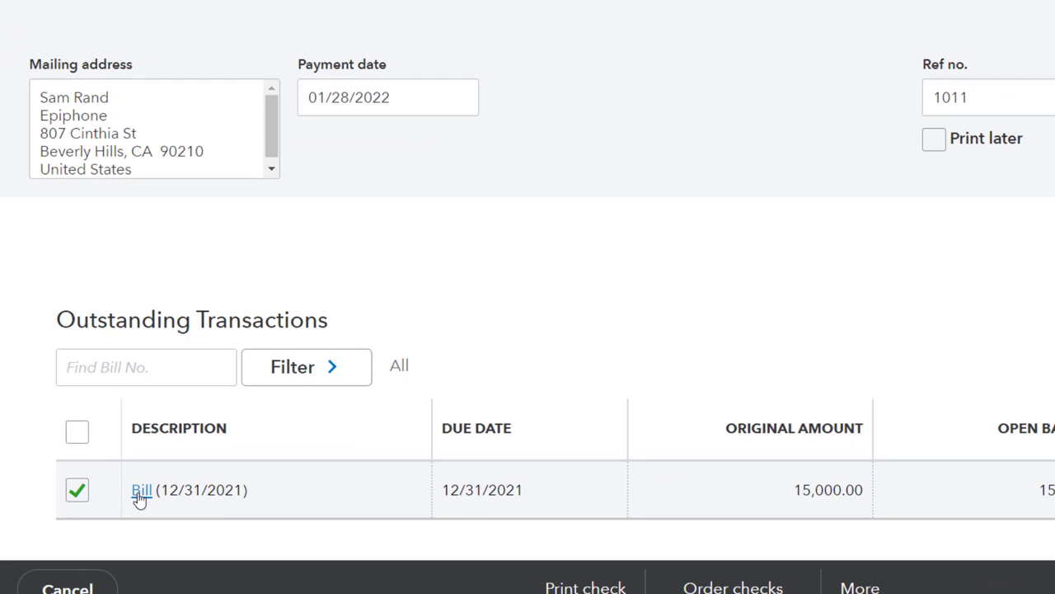
pyautogui.click(141, 492)
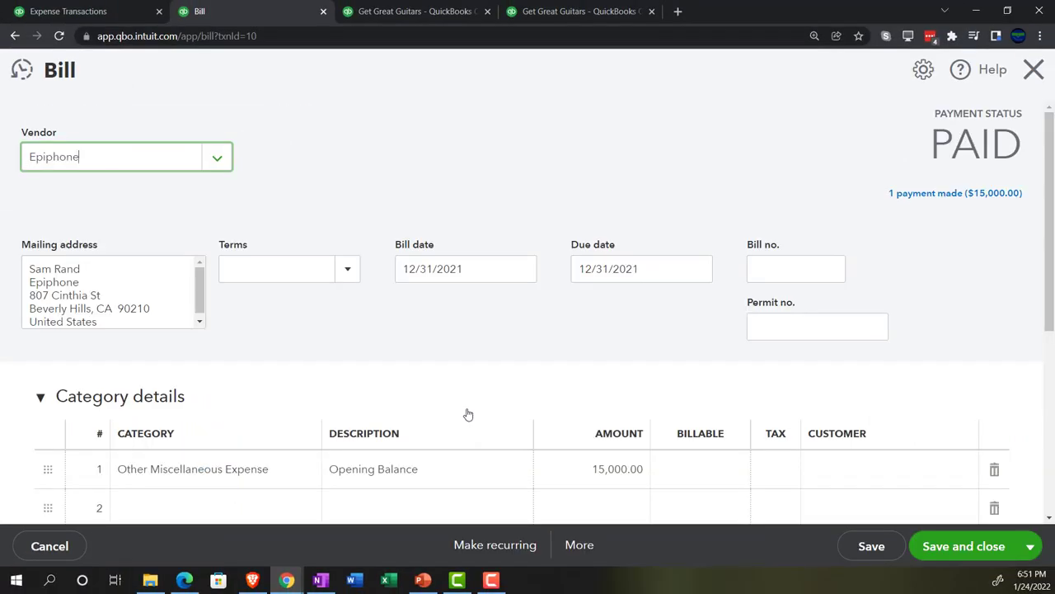
pyautogui.scroll(-1, 467, 416)
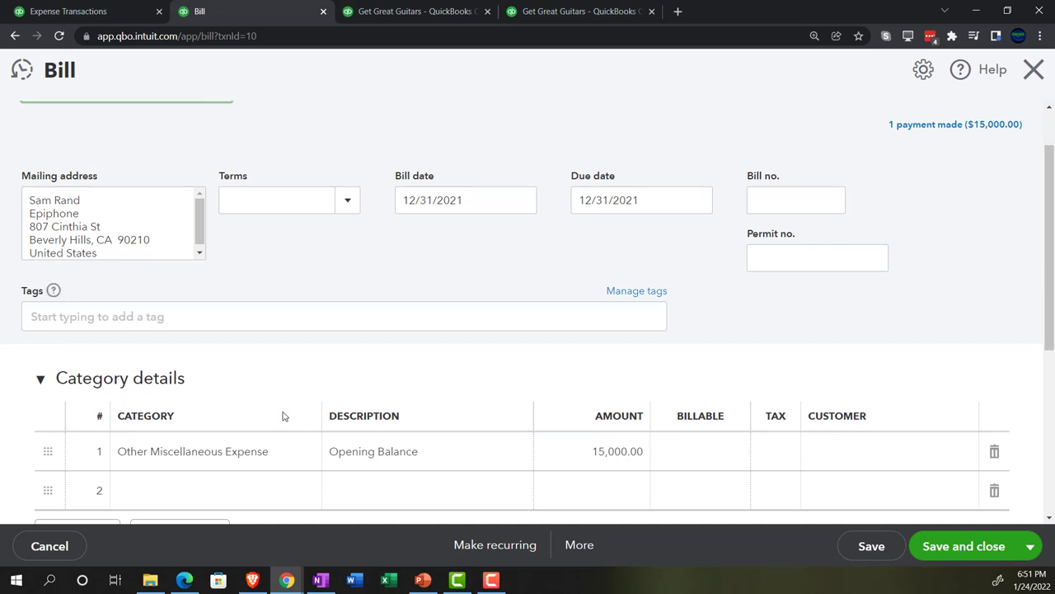
pyautogui.click(1041, 69)
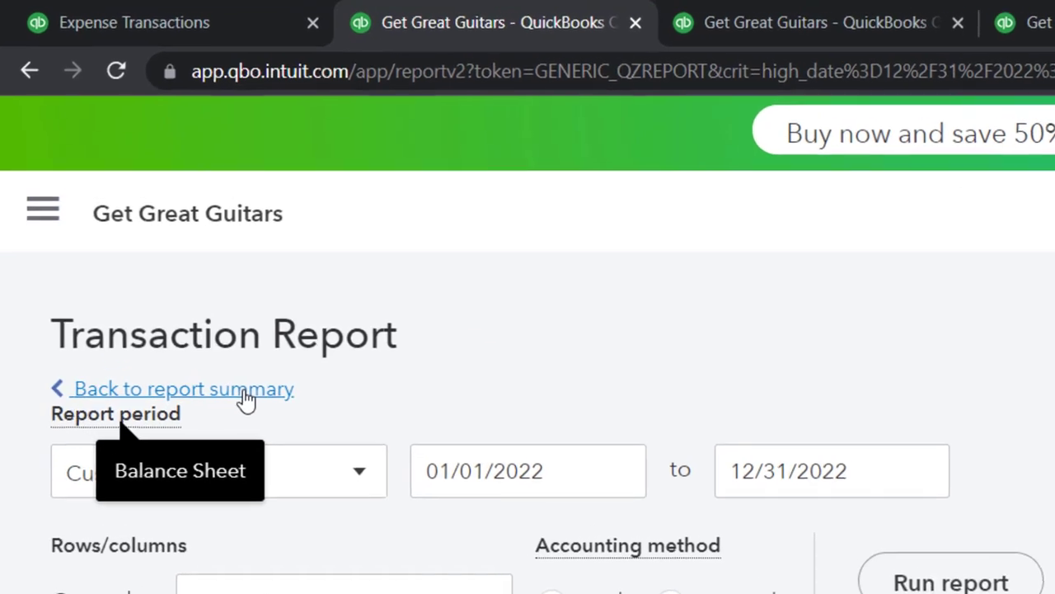
# Review the Accounts Payable (A/P) transaction detail from the Balance Sheet, then return to the report summary
pyautogui.click(119, 199)
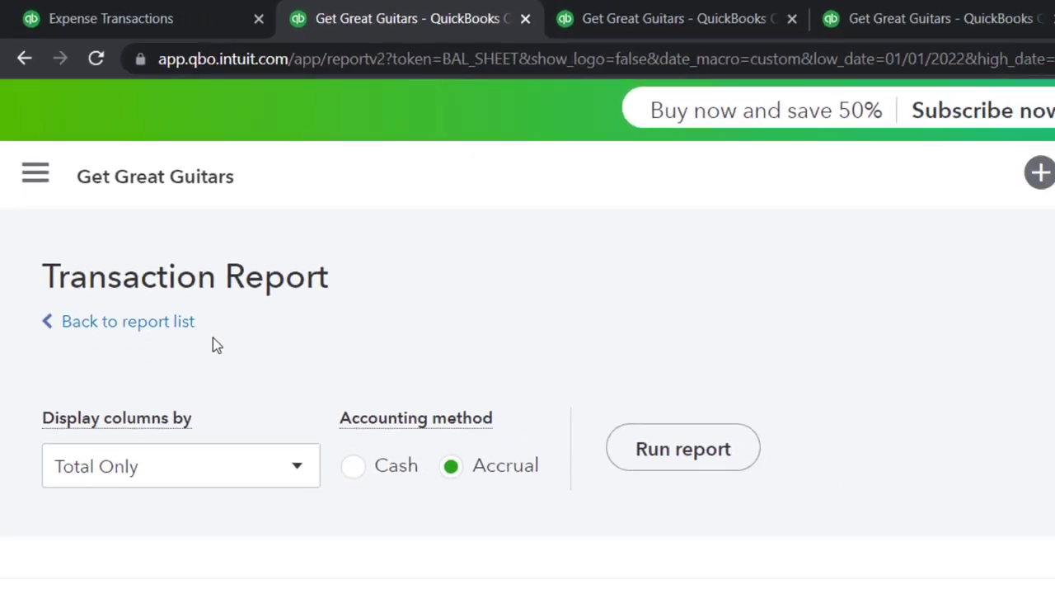
pyautogui.scroll(-5, 213, 345)
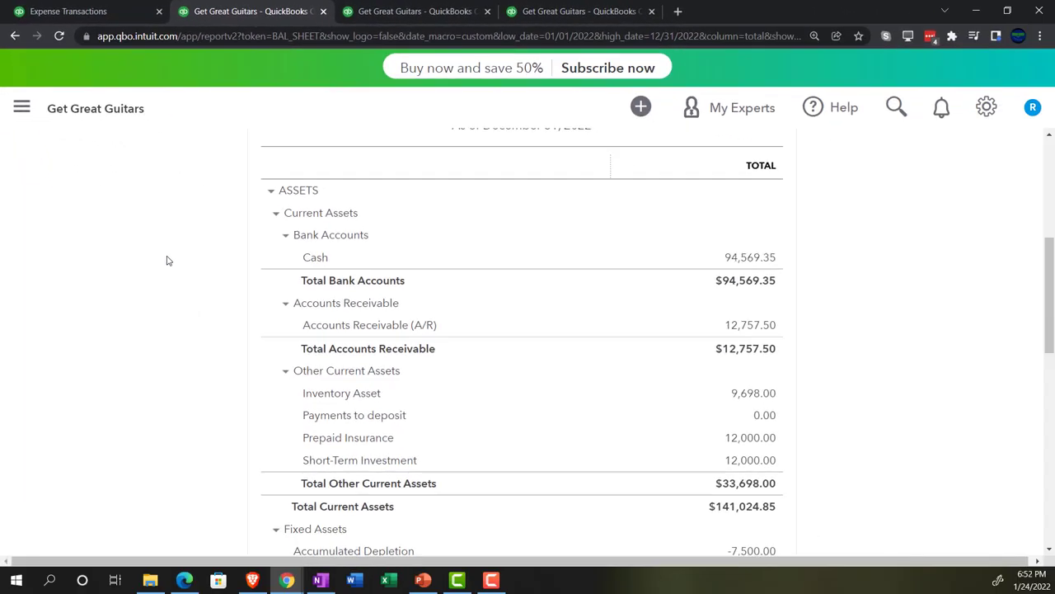
pyautogui.scroll(-3, 166, 261)
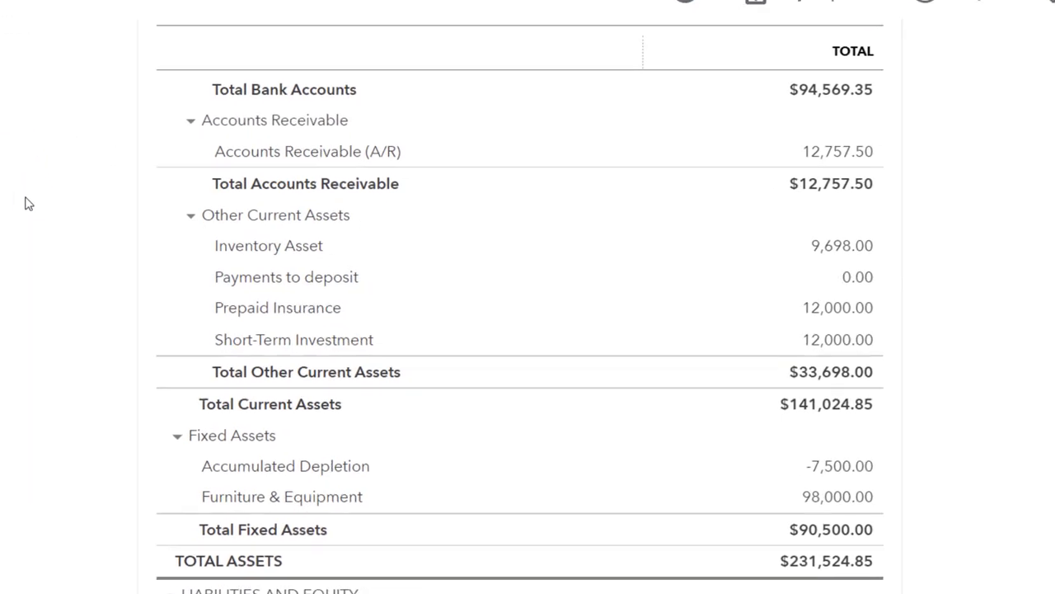
pyautogui.scroll(-3, 11, 196)
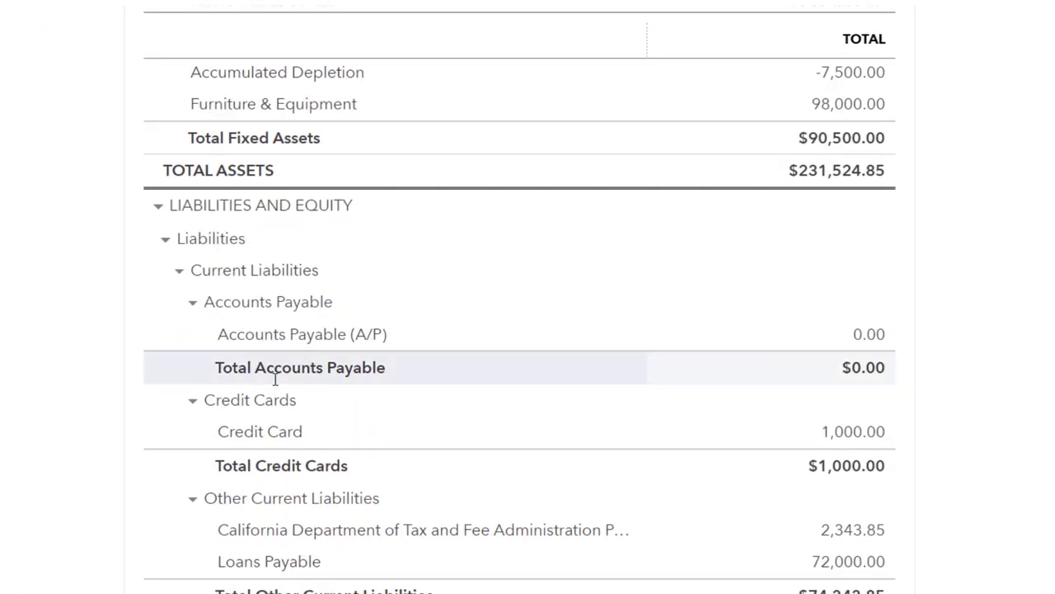
pyautogui.click(872, 338)
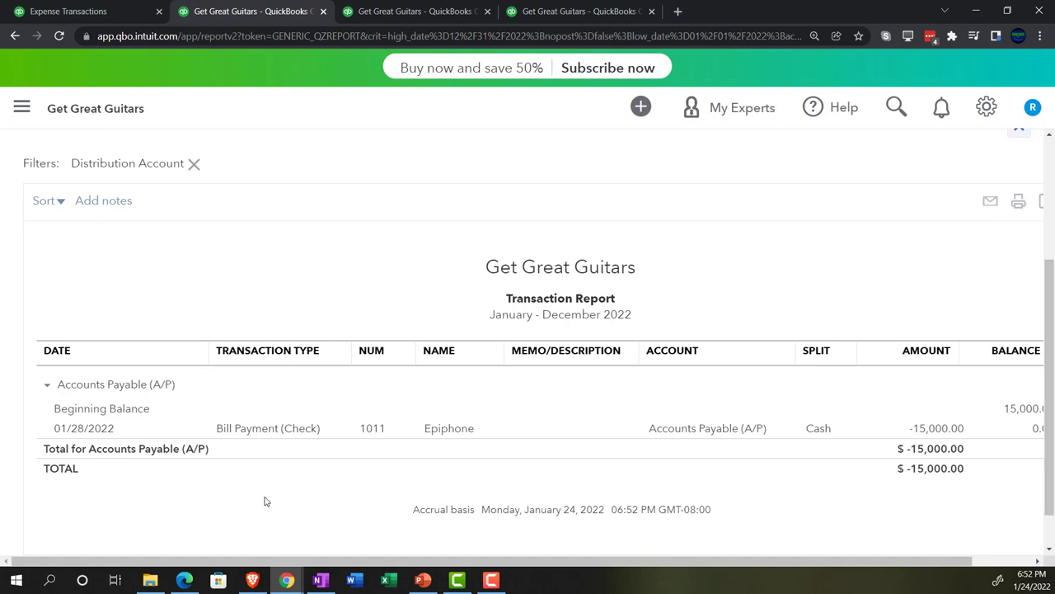
pyautogui.scroll(3, 264, 502)
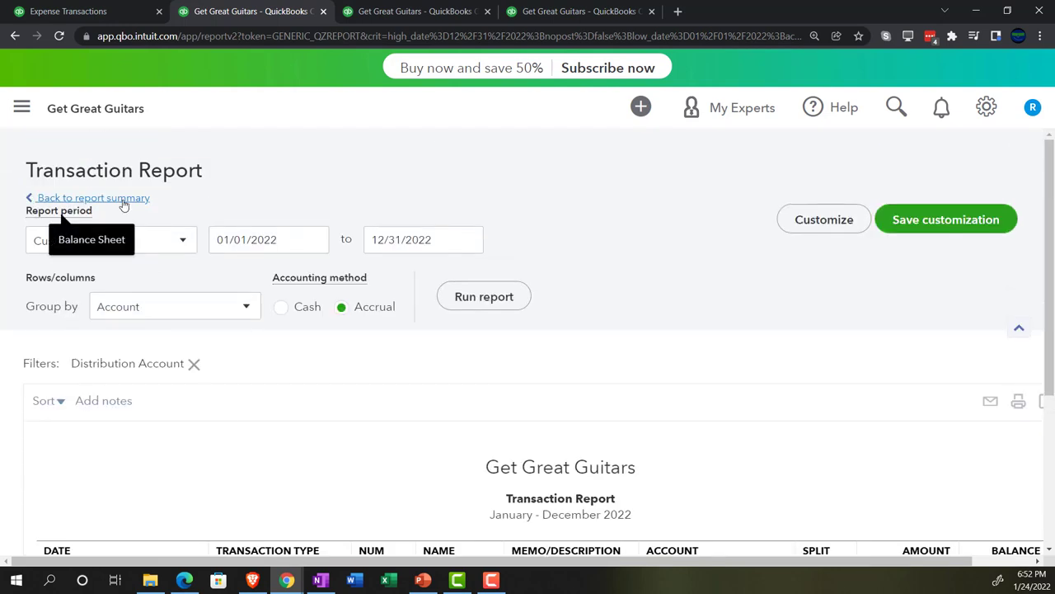
pyautogui.click(124, 200)
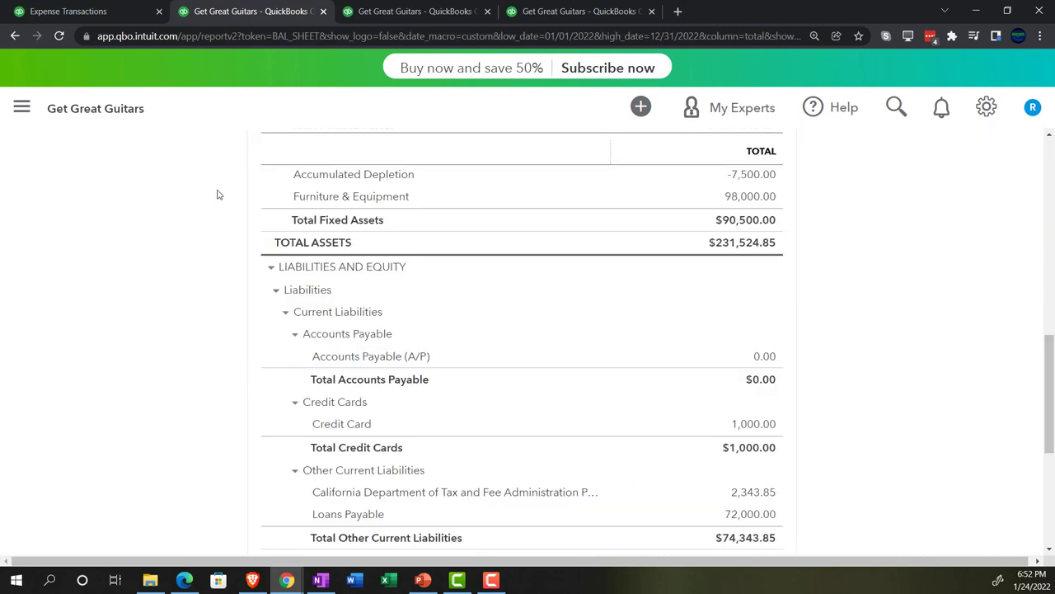
# Duplicate the browser tab holding the Profit and Loss report
pyautogui.click(566, 11)
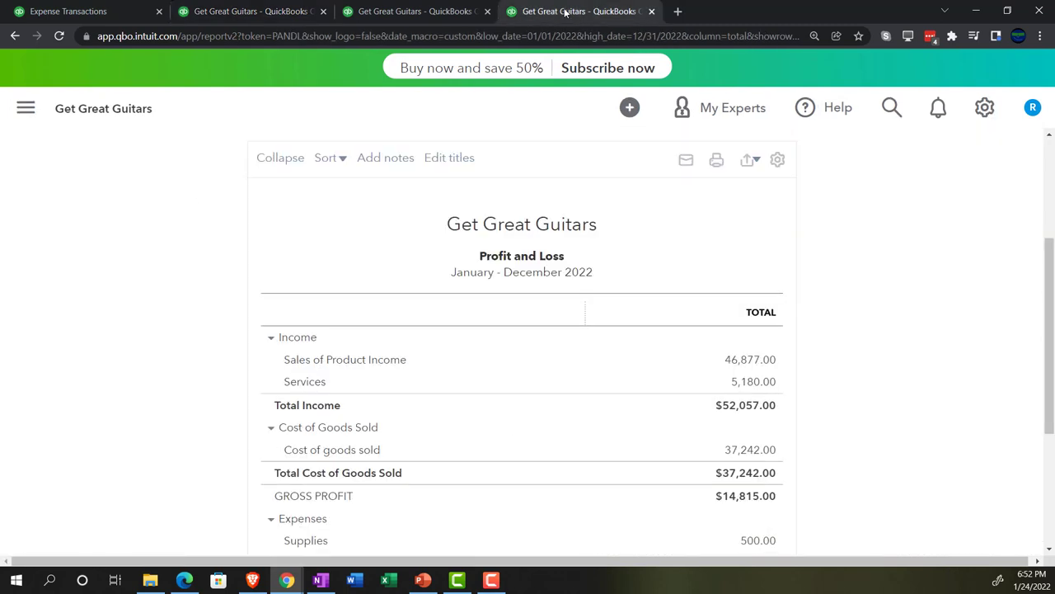
pyautogui.rightClick(566, 12)
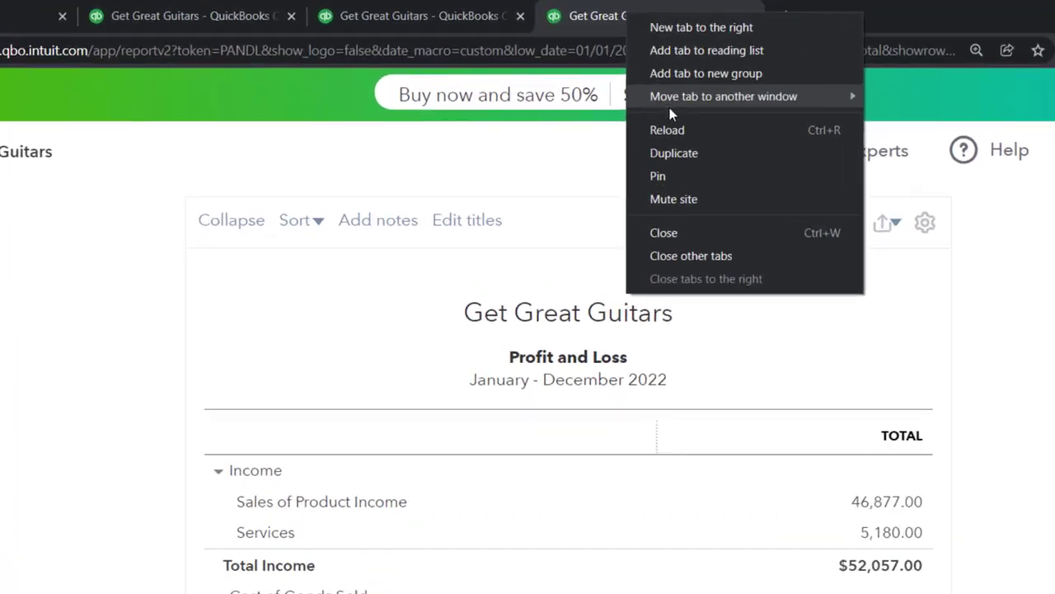
pyautogui.click(600, 108)
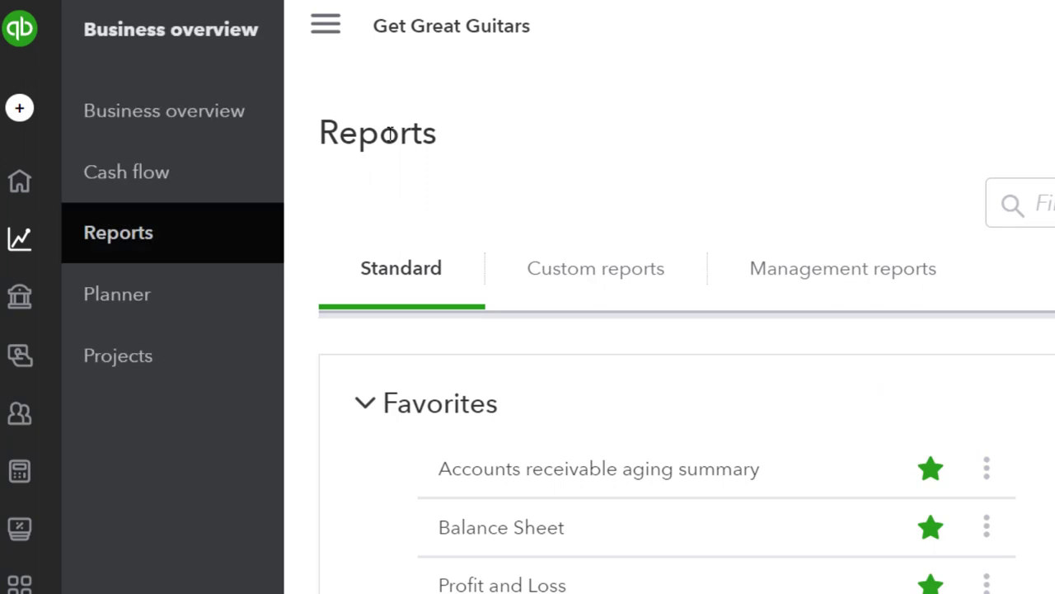
# Open the Vendor Balance Detail report from the What you owe section of the report list
pyautogui.click(330, 41)
pyautogui.scroll(-3, 412, 488)
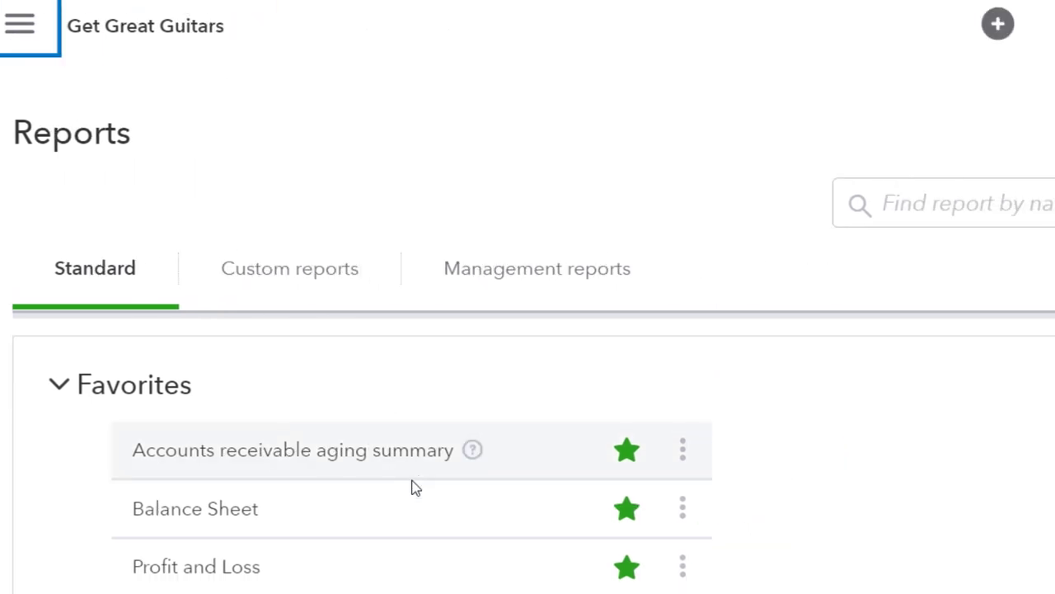
pyautogui.scroll(-10, 415, 486)
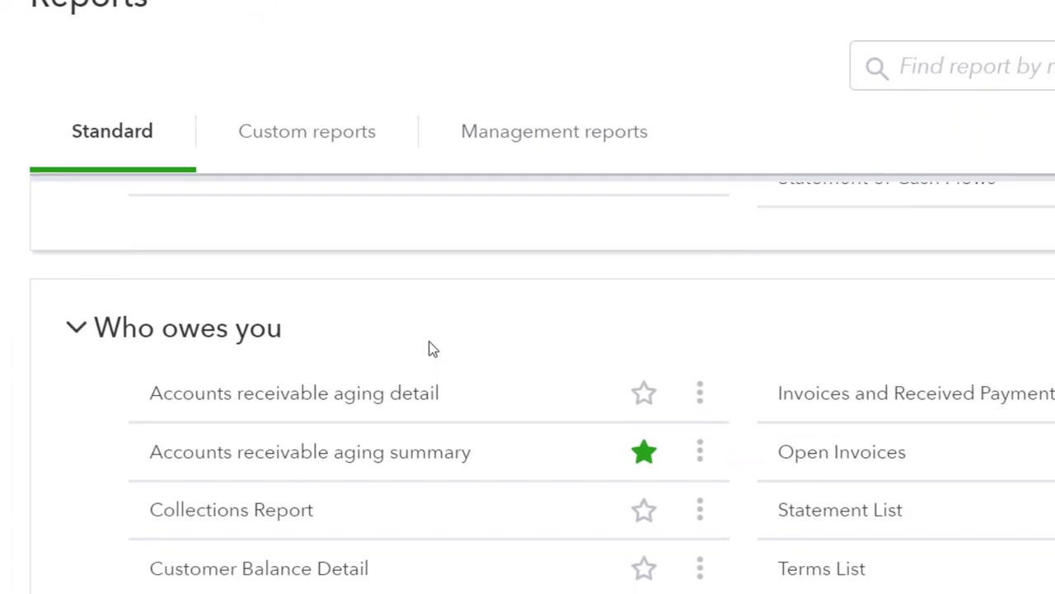
pyautogui.scroll(-10, 437, 309)
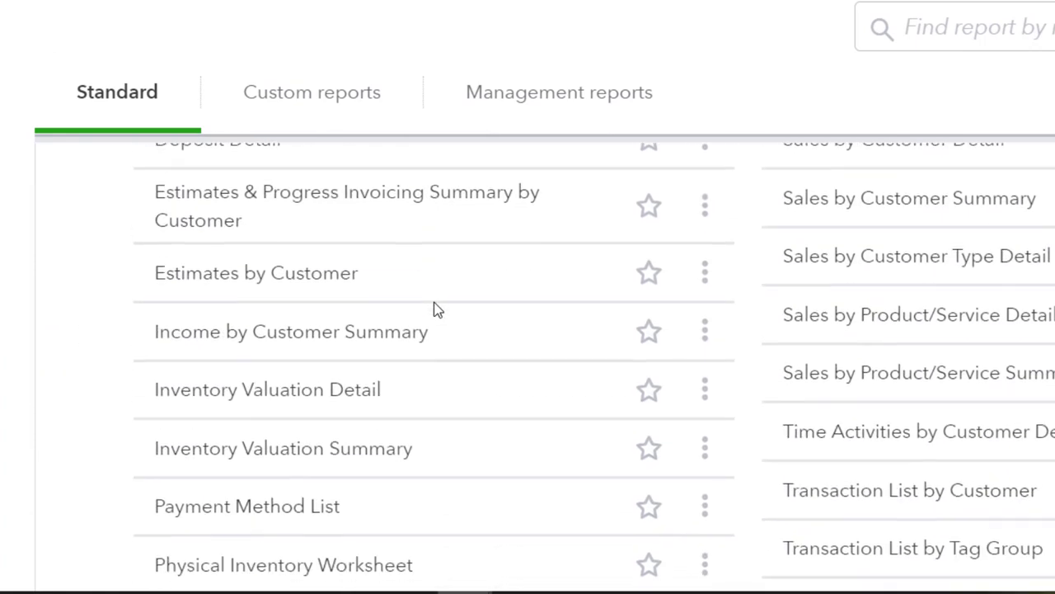
pyautogui.scroll(-3, 437, 309)
pyautogui.scroll(-2, 437, 310)
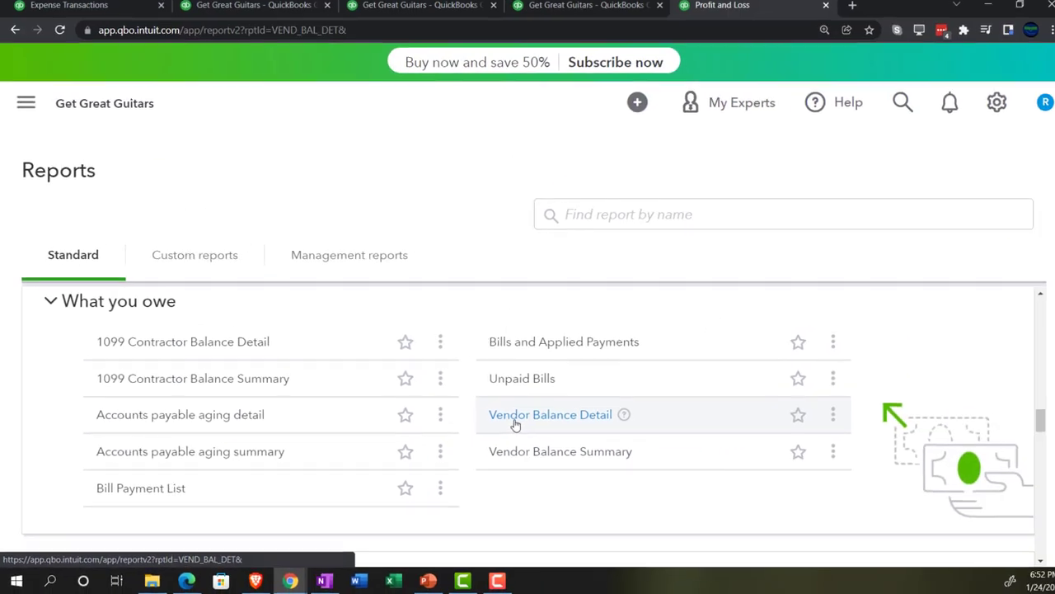
pyautogui.click(824, 361)
pyautogui.scroll(-1, 509, 427)
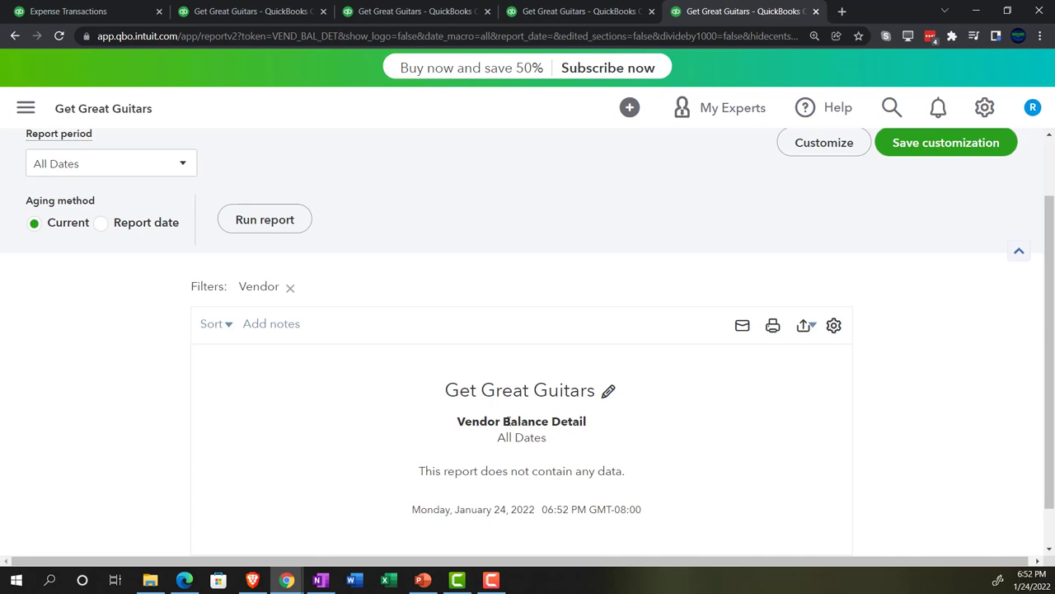
pyautogui.scroll(2, 506, 421)
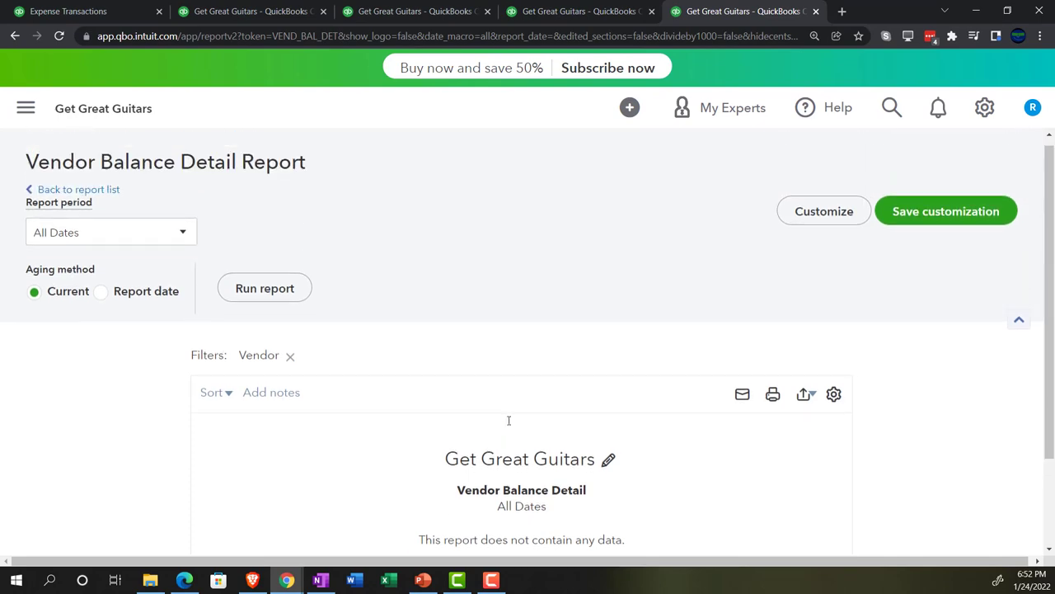
# Customize the Vendor Balance Detail report by setting the A/P Paid filter to All, then run it
pyautogui.click(794, 206)
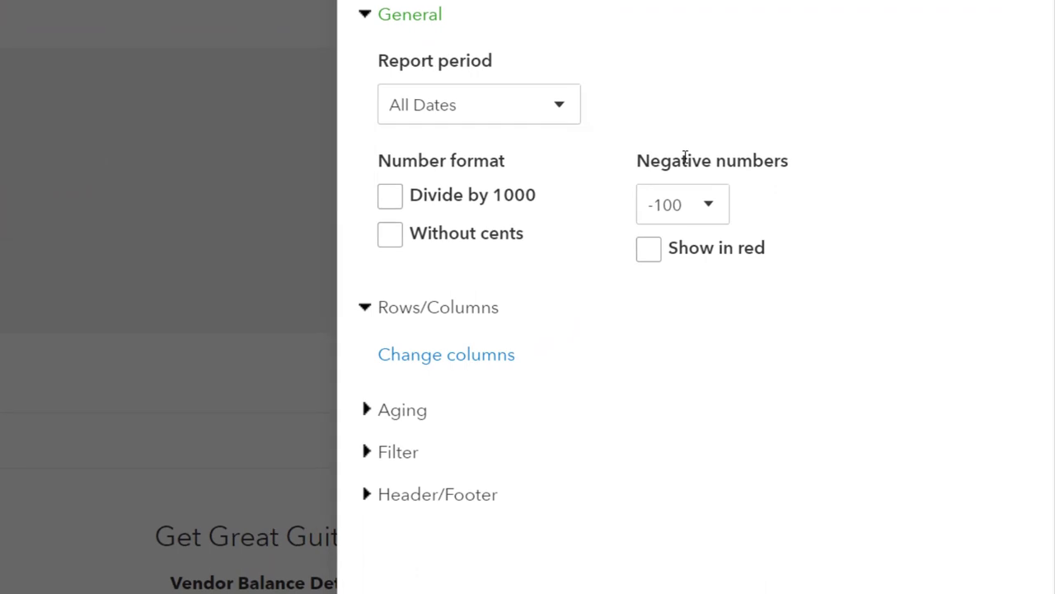
pyautogui.click(381, 452)
pyautogui.scroll(-3, 478, 366)
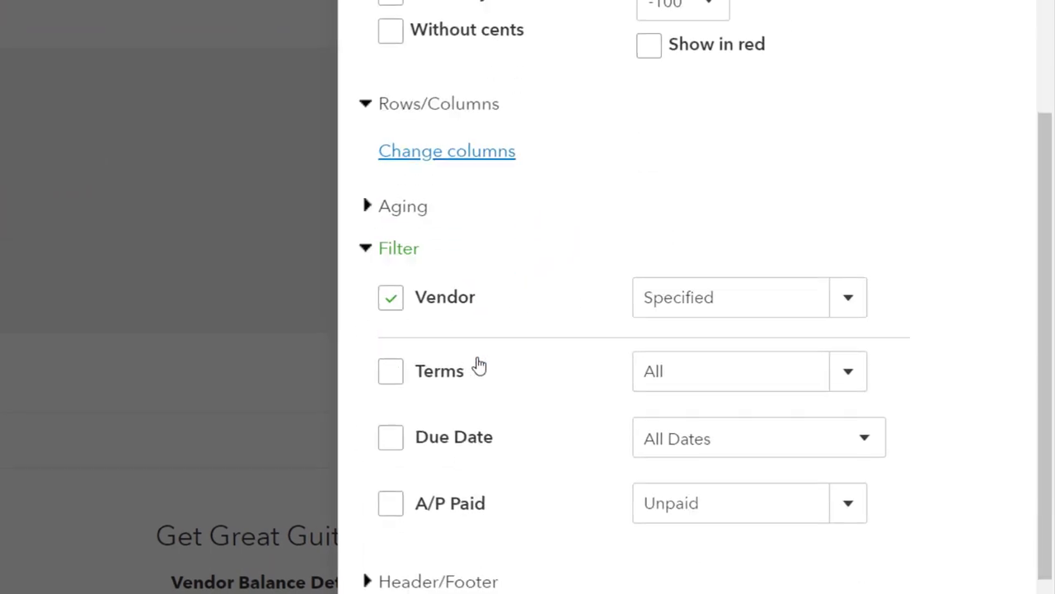
pyautogui.click(871, 437)
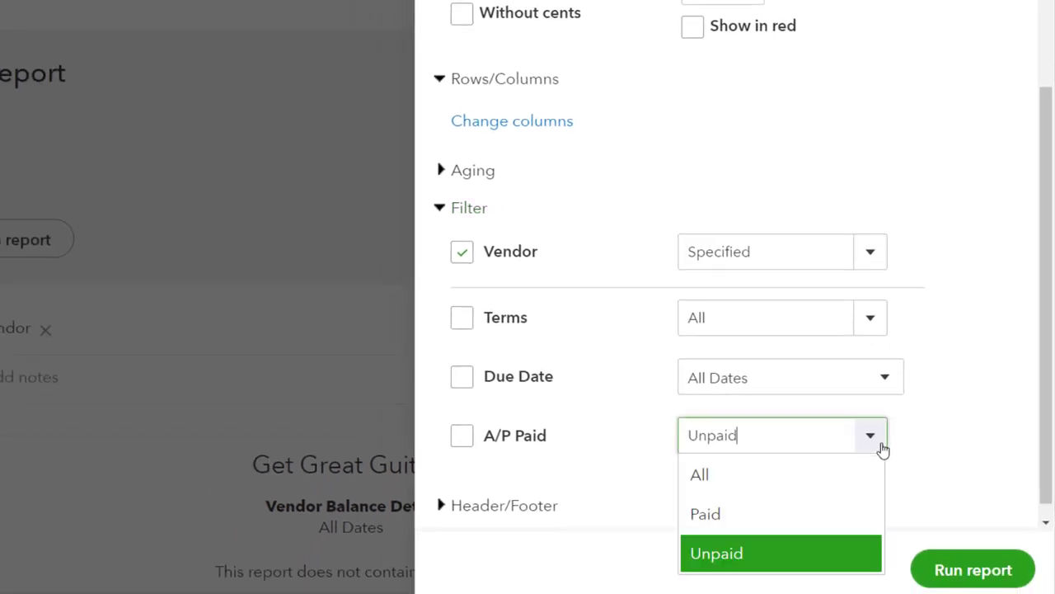
pyautogui.click(768, 477)
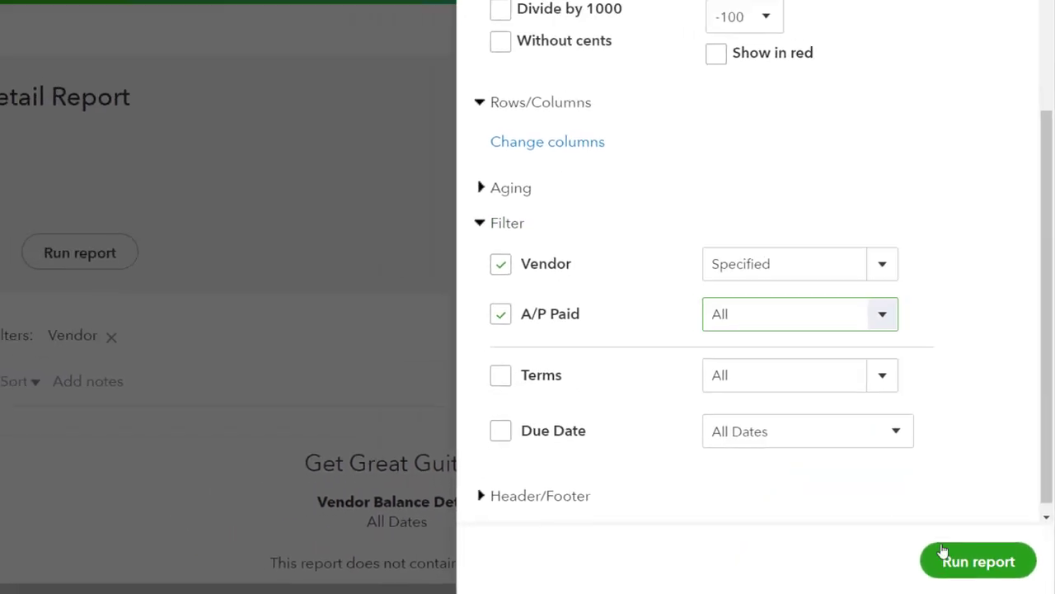
pyautogui.click(949, 568)
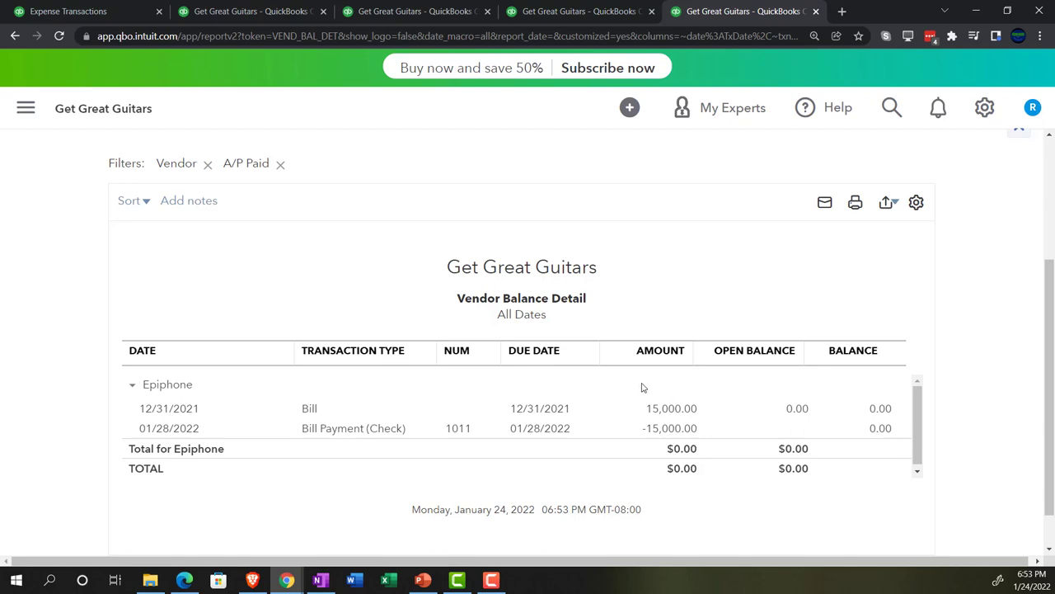
pyautogui.scroll(-1, 646, 400)
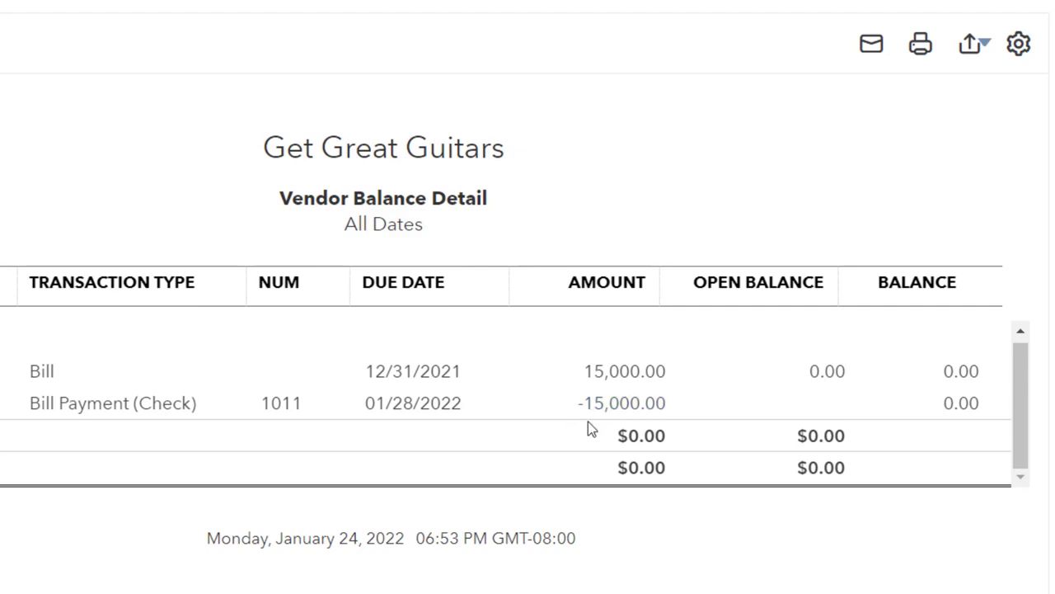
# Return to the Expense Transactions list
pyautogui.click(123, 11)
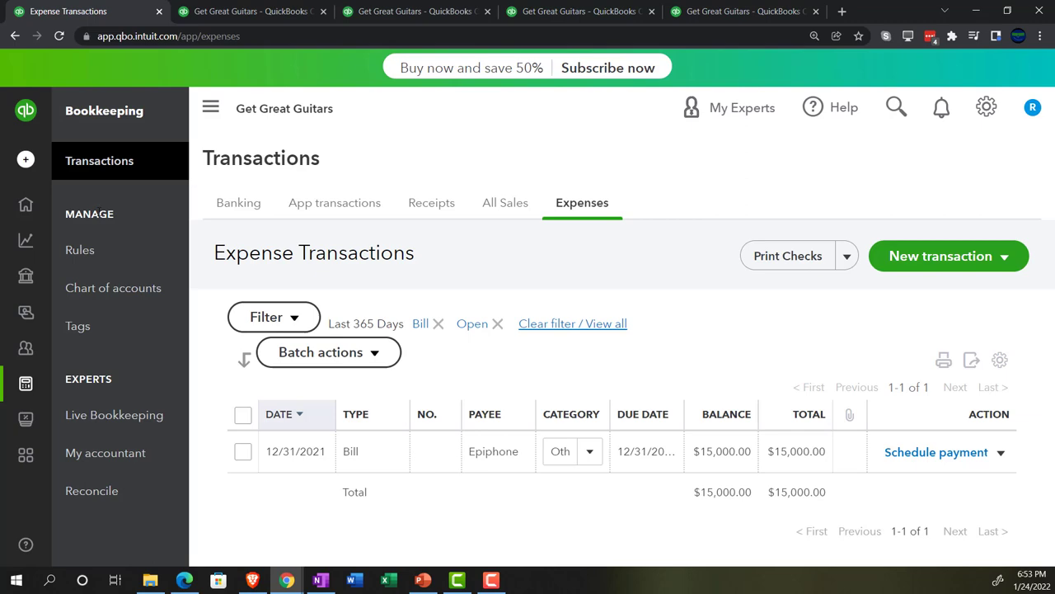
# Open Epiphone's record from the vendor list and review its transaction list, including the bill and bill payment
pyautogui.moveTo(34, 237)
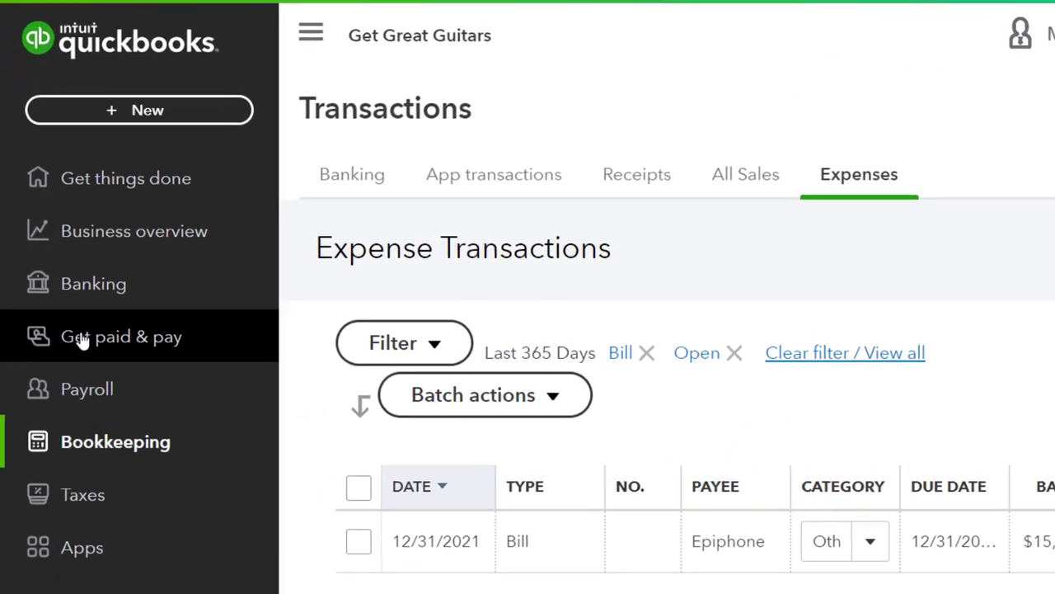
pyautogui.click(49, 313)
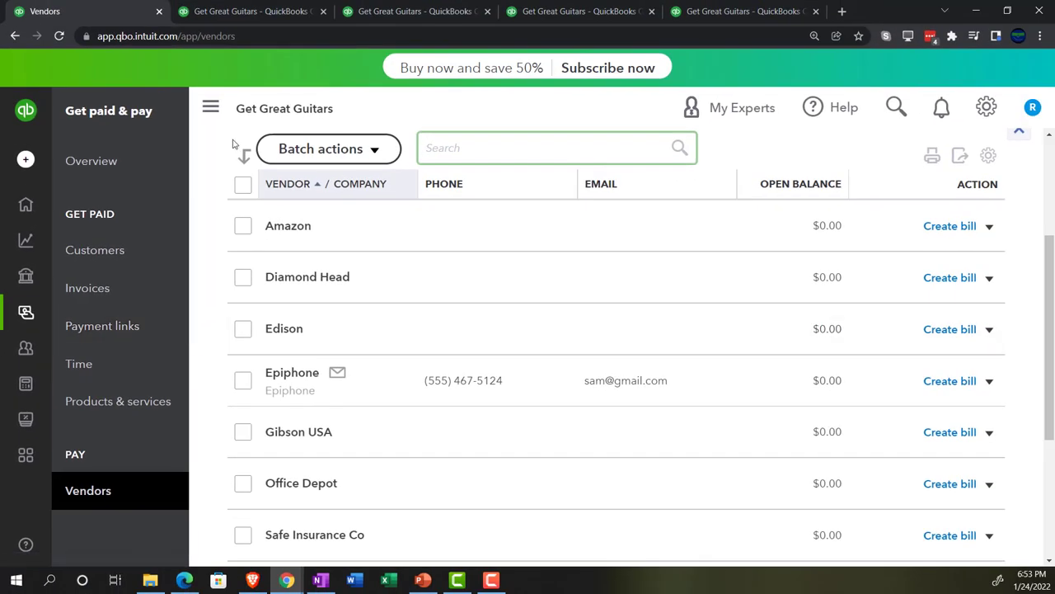
pyautogui.click(211, 108)
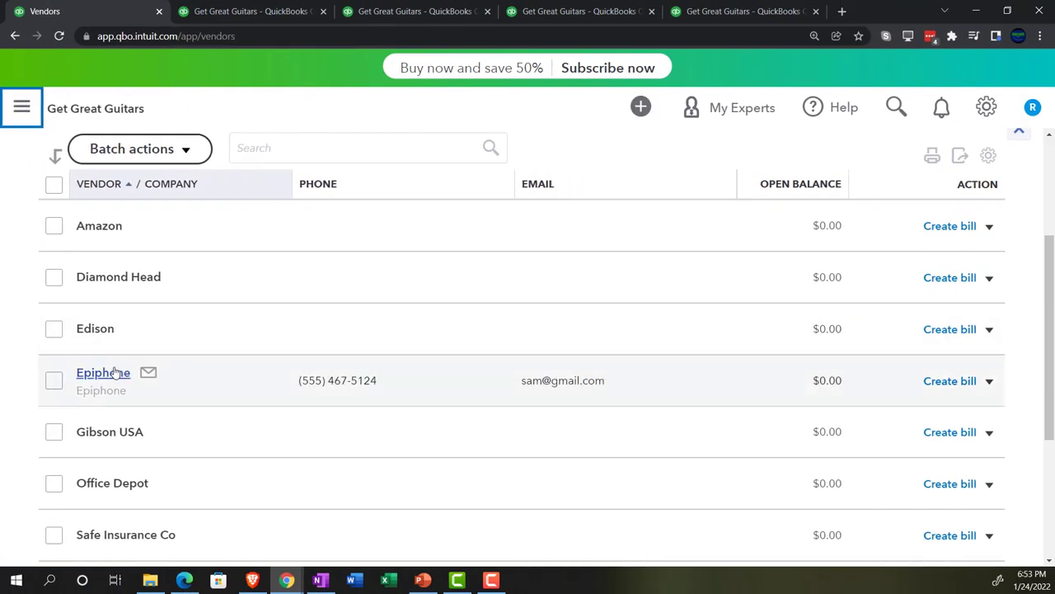
pyautogui.click(114, 372)
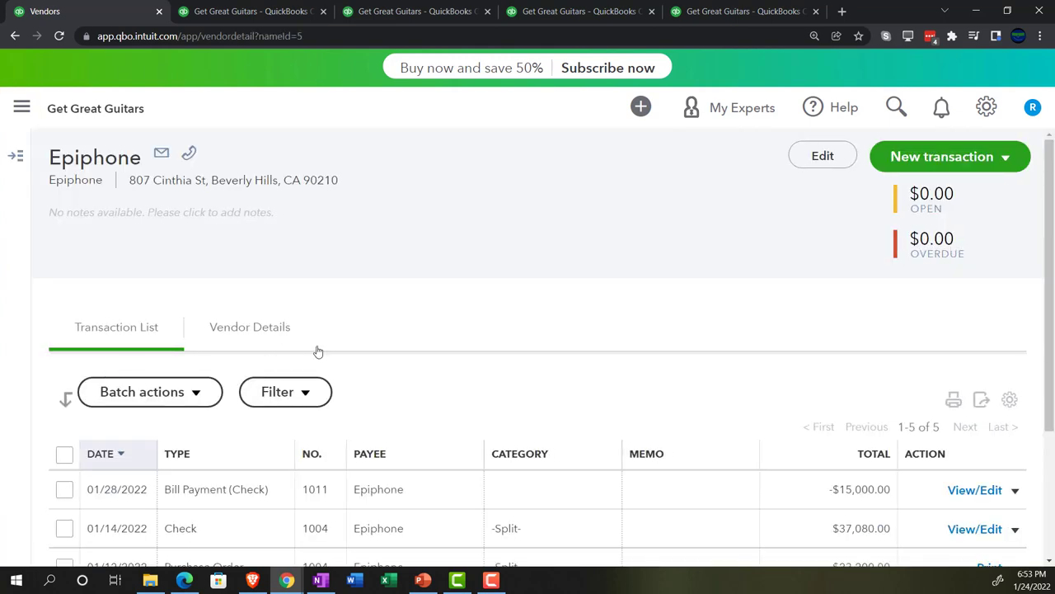
pyautogui.scroll(-2, 318, 351)
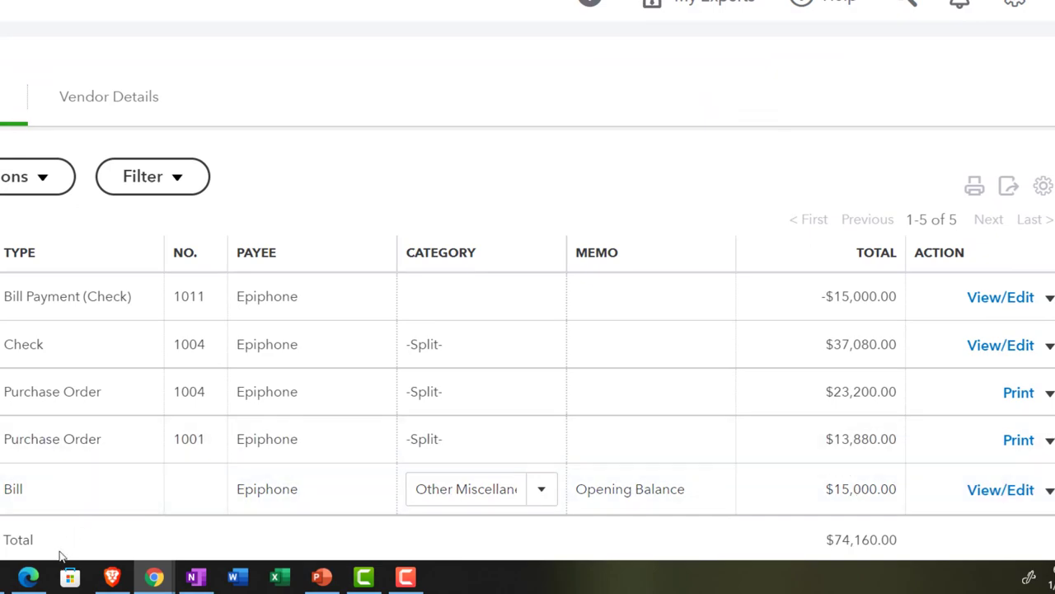
# Switch to the sample company in Edge, view its Vendors page beside Expenses, and return to Get Great Guitars in Chrome
pyautogui.click(29, 576)
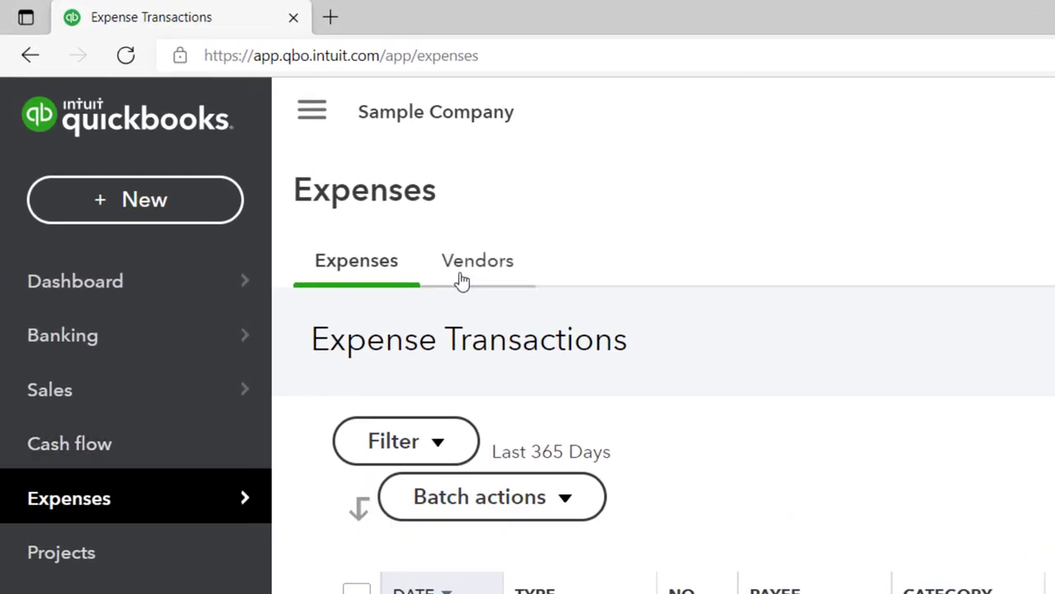
pyautogui.click(470, 265)
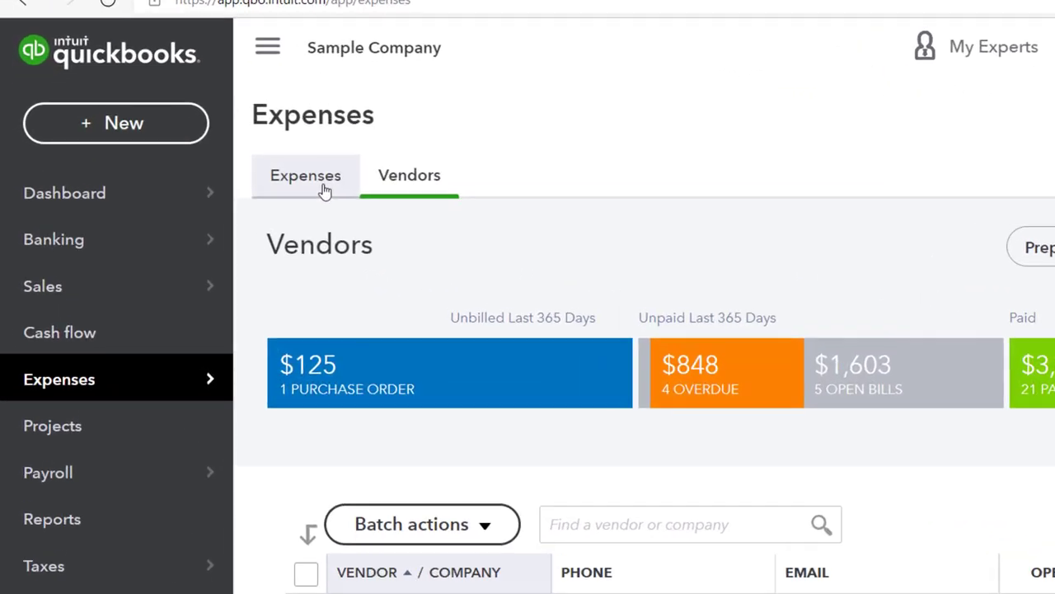
pyautogui.click(239, 176)
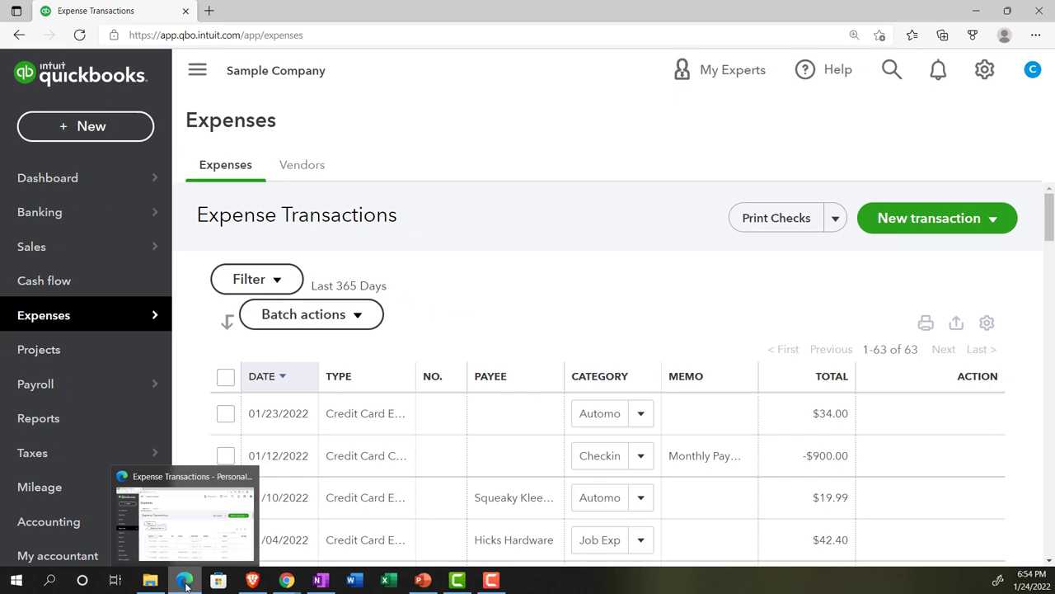
pyautogui.click(185, 582)
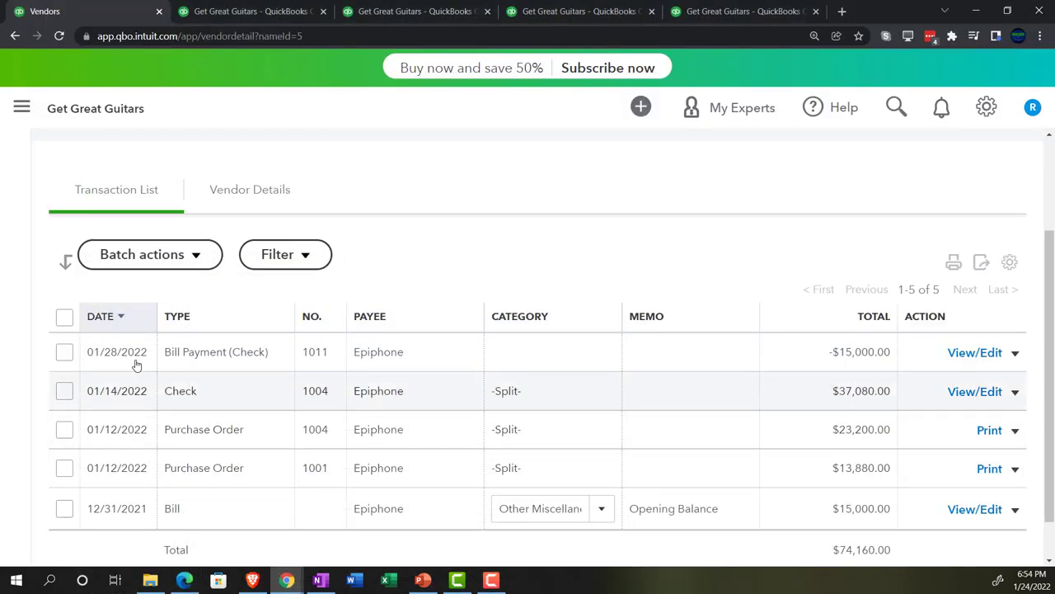
# Return to the Expense Transactions list in the Bookkeeping area of Get Great Guitars
pyautogui.click(22, 108)
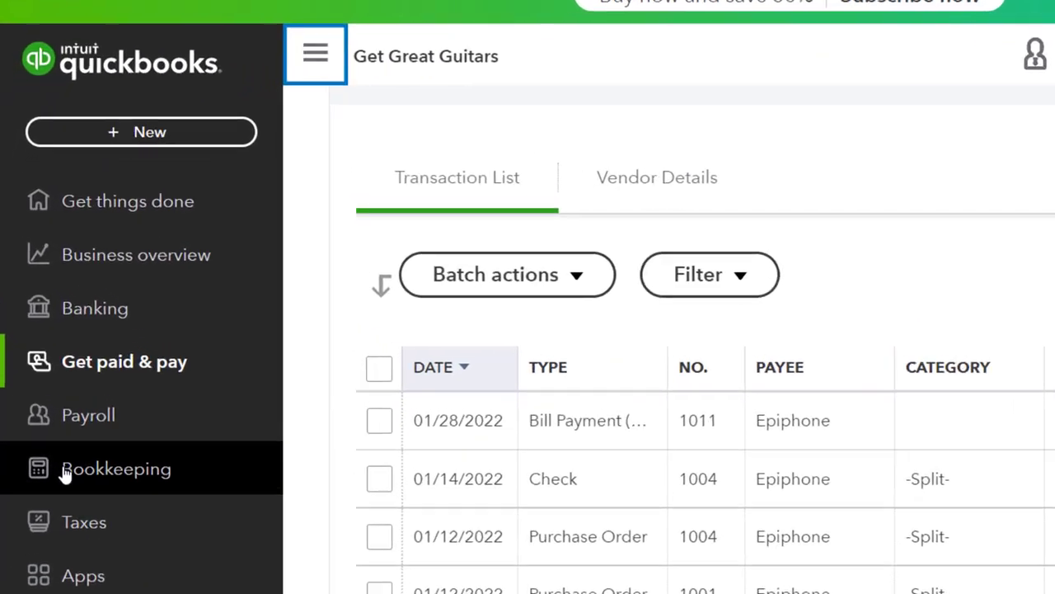
pyautogui.click(62, 387)
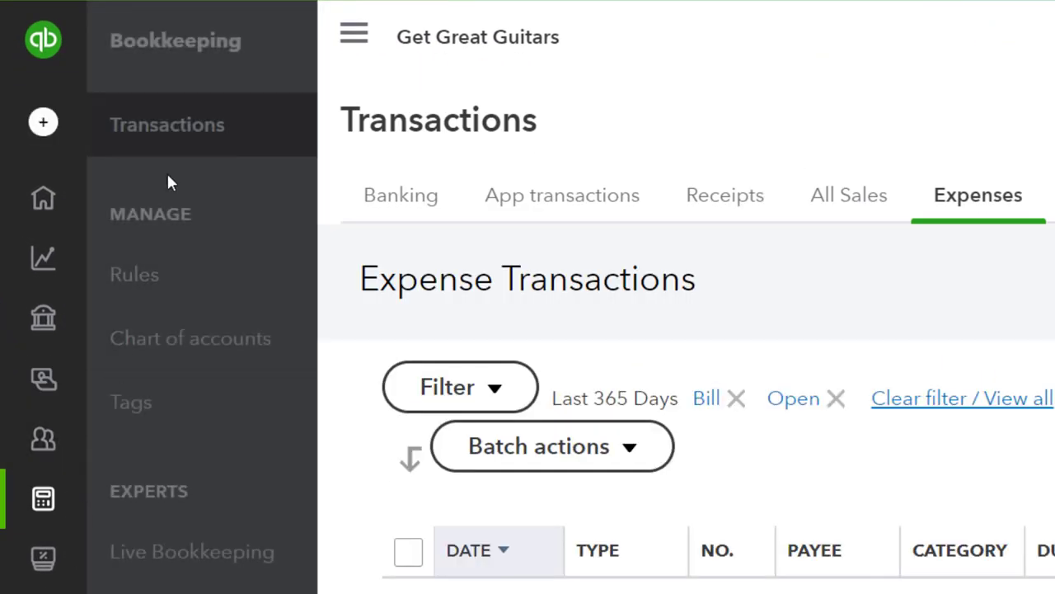
pyautogui.click(170, 134)
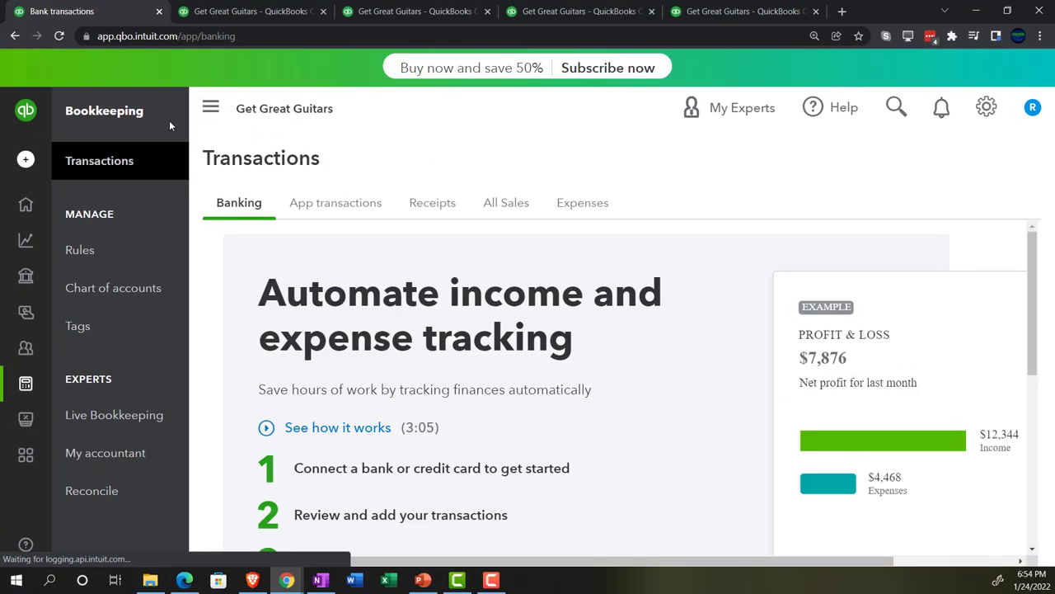
pyautogui.click(210, 110)
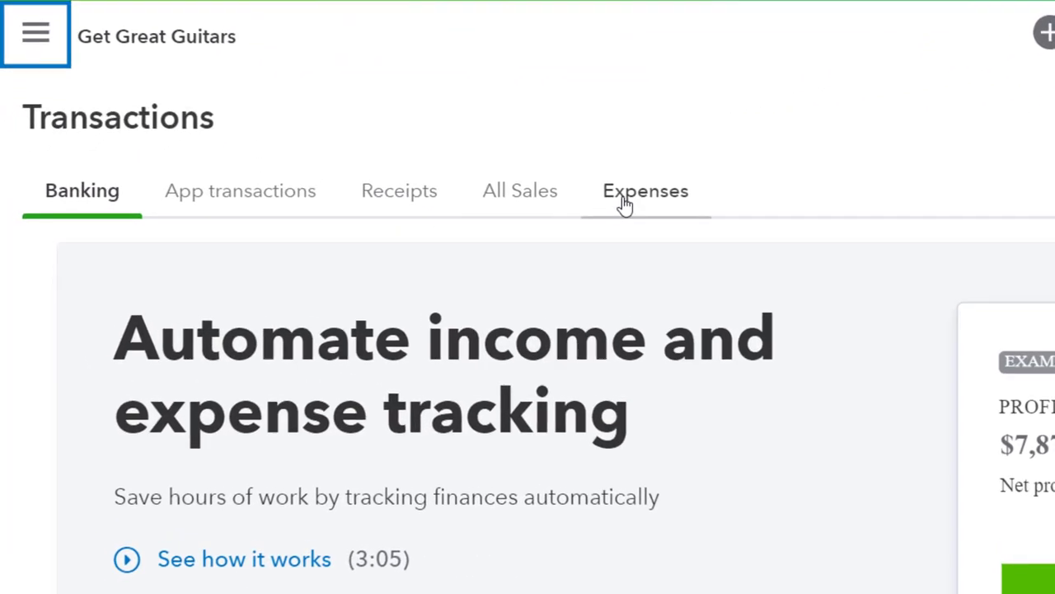
pyautogui.click(625, 202)
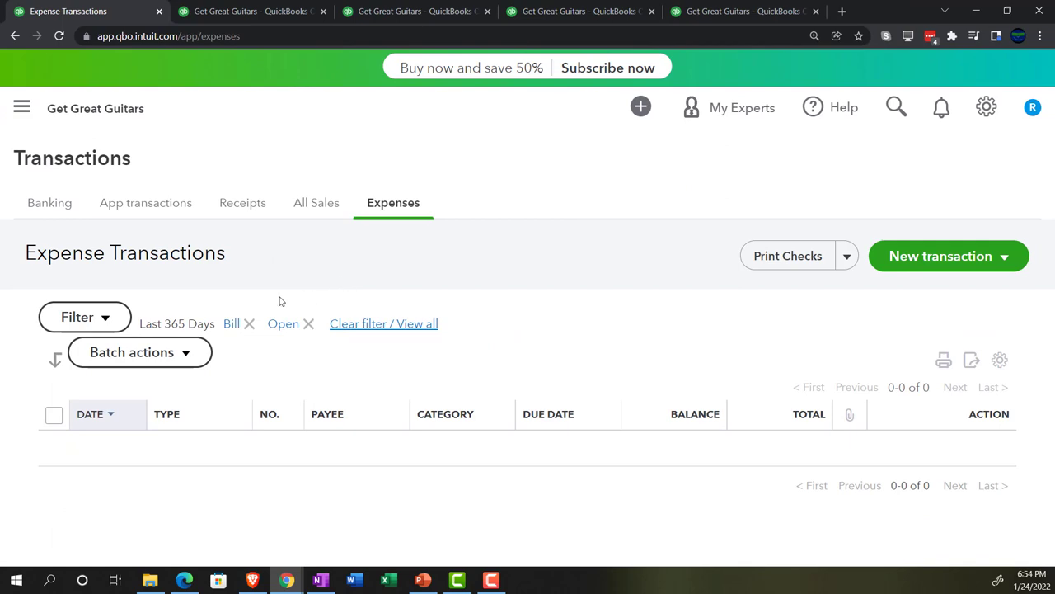
# Filter the expense transactions to bills of all statuses from the last 365 days
pyautogui.click(106, 317)
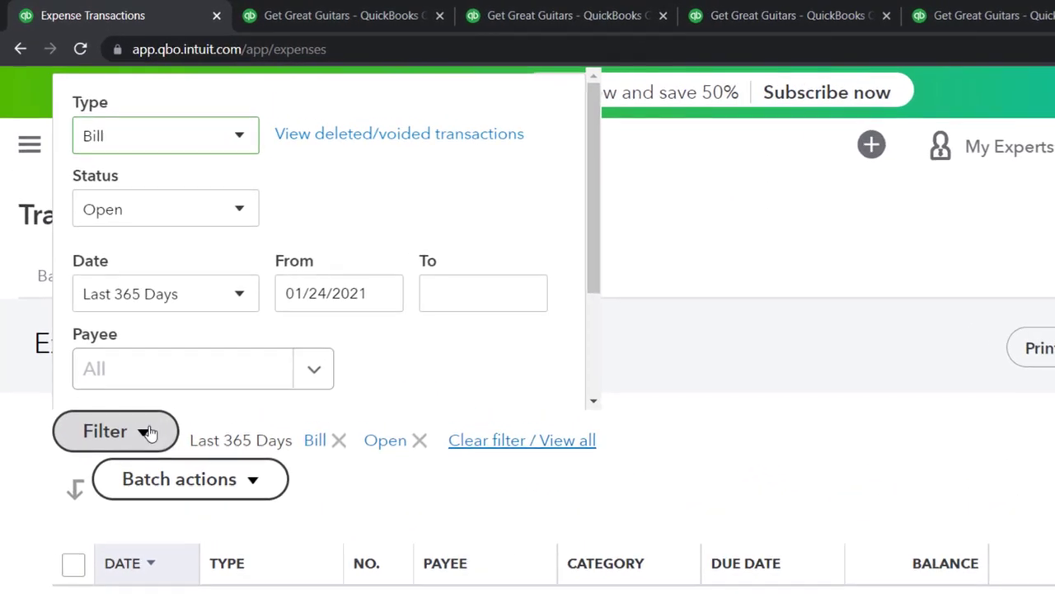
pyautogui.press('Escape')
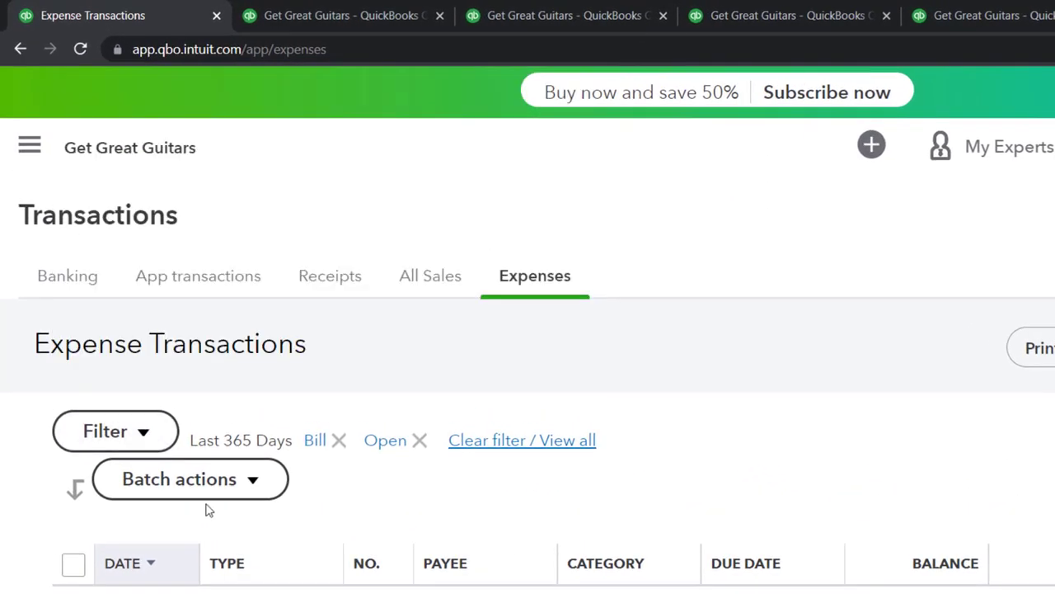
pyautogui.click(143, 432)
pyautogui.click(238, 221)
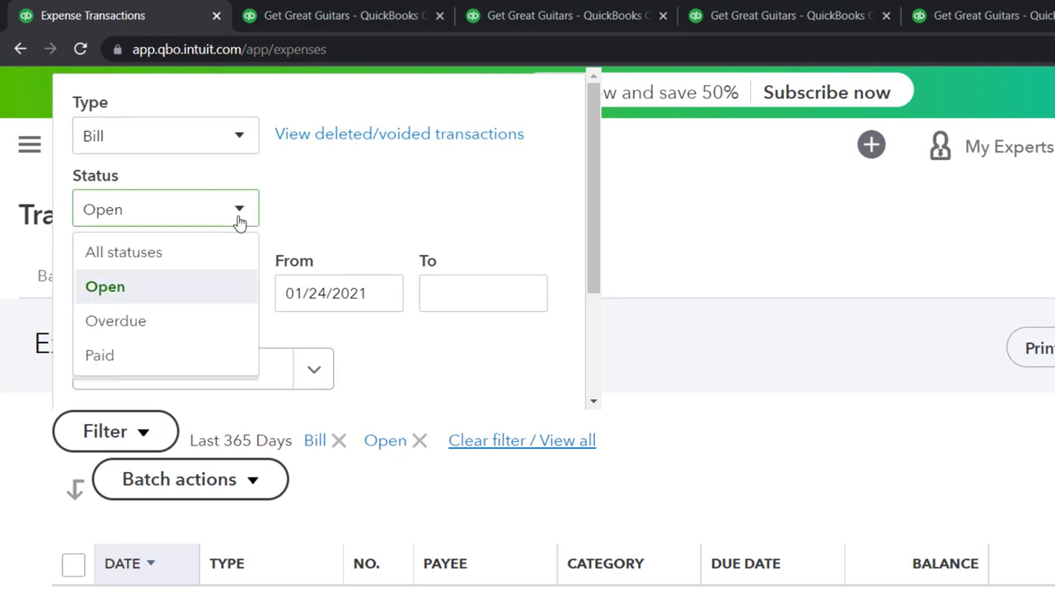
pyautogui.click(182, 253)
pyautogui.scroll(-3, 454, 324)
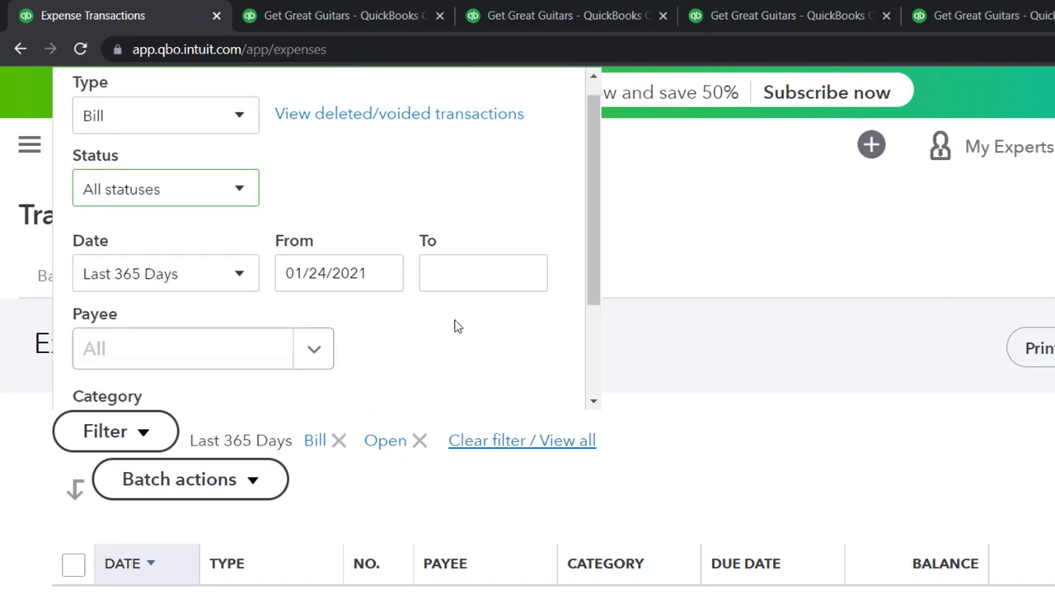
pyautogui.click(495, 353)
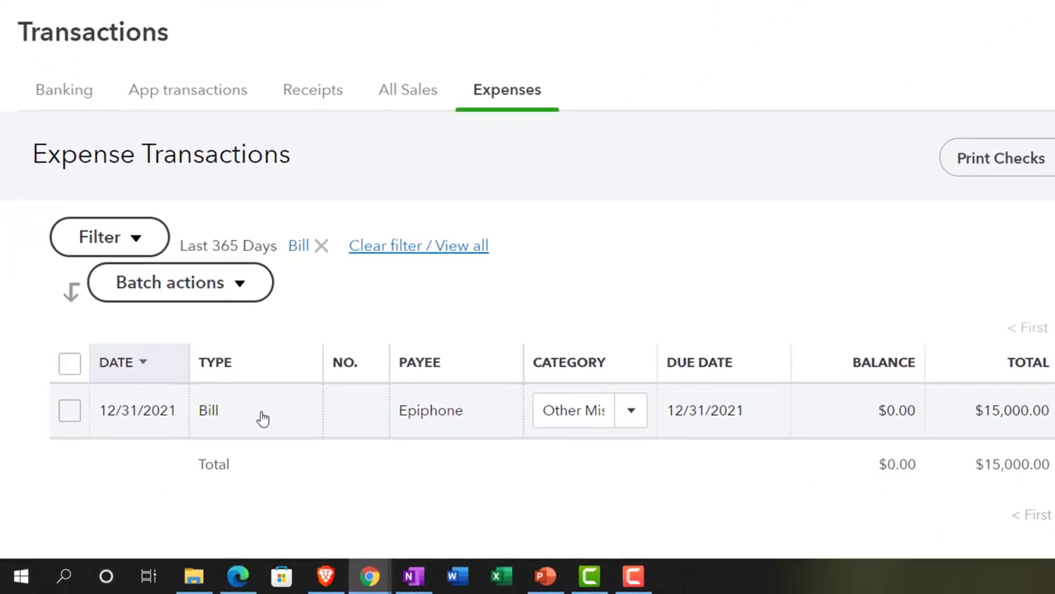
# Open the Epiphone bill, follow its payment link to the 01/28/2022 bill payment, and close the payment form
pyautogui.click(264, 417)
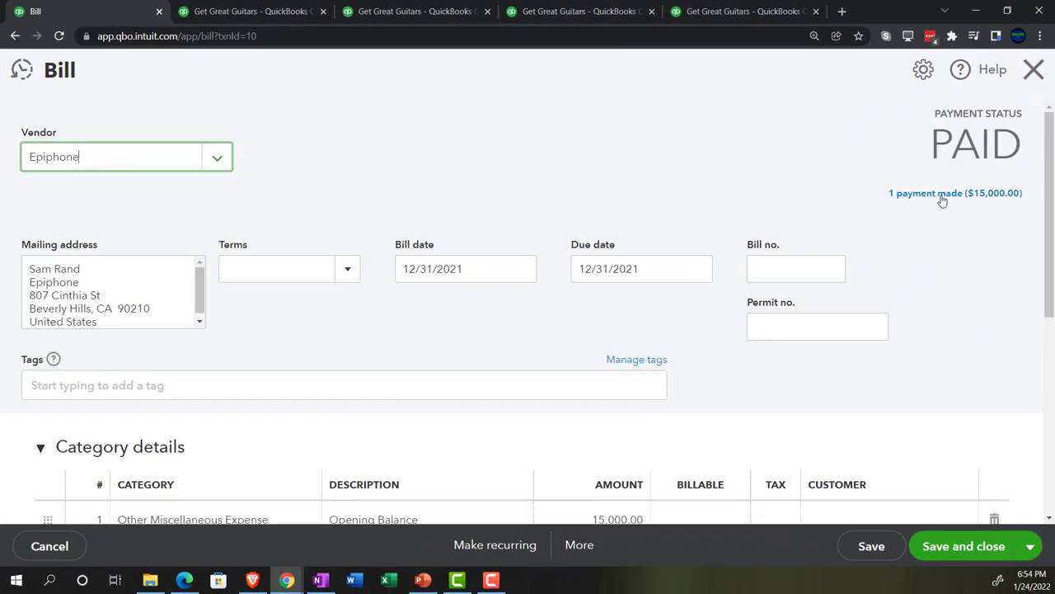
pyautogui.click(942, 194)
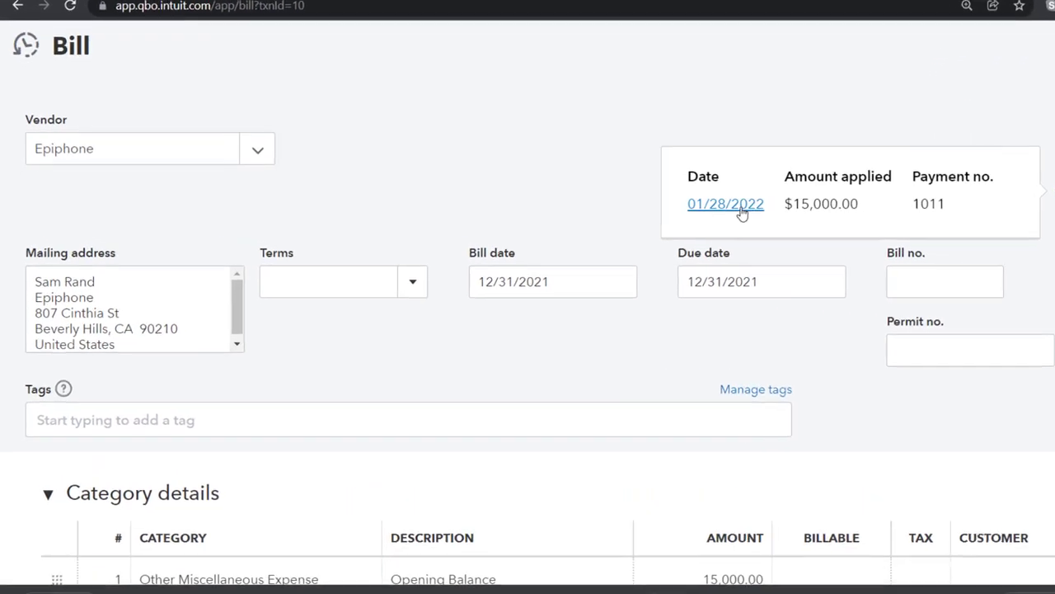
pyautogui.click(611, 203)
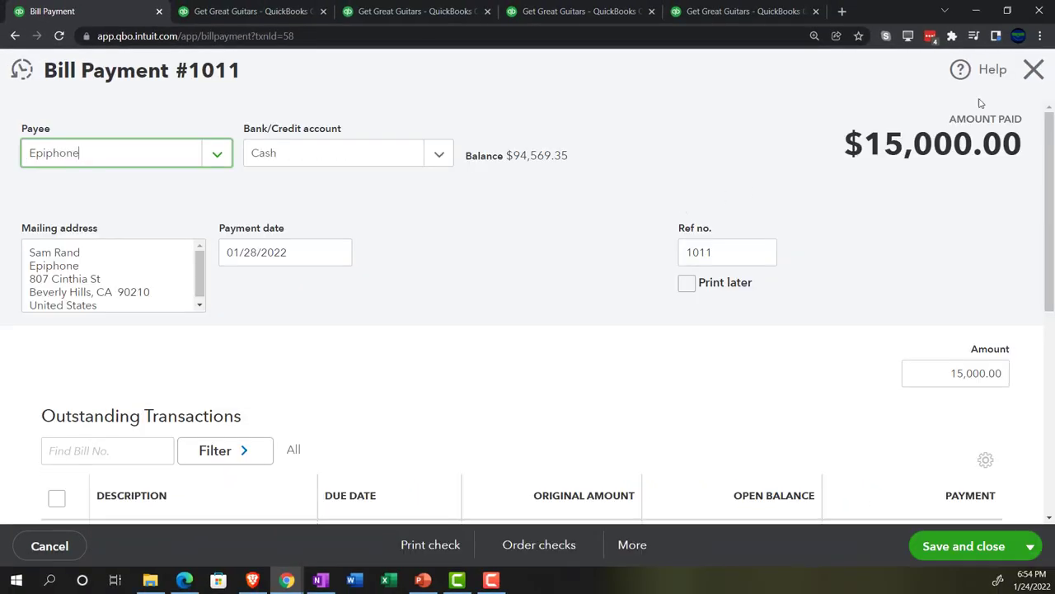
pyautogui.click(1033, 70)
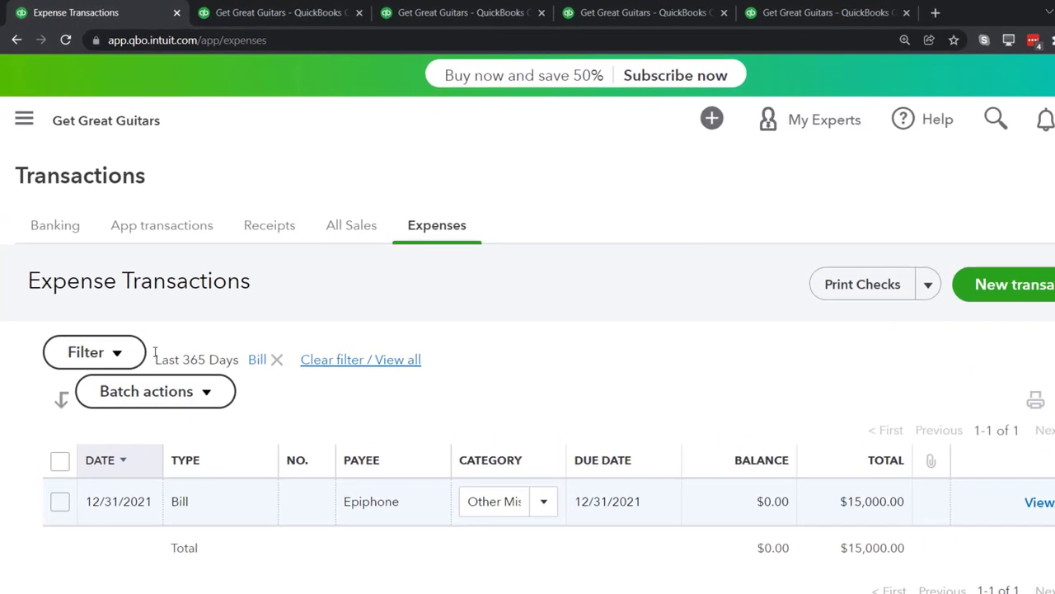
# Change the expense transaction type filter to Bill payments and apply it
pyautogui.click(95, 320)
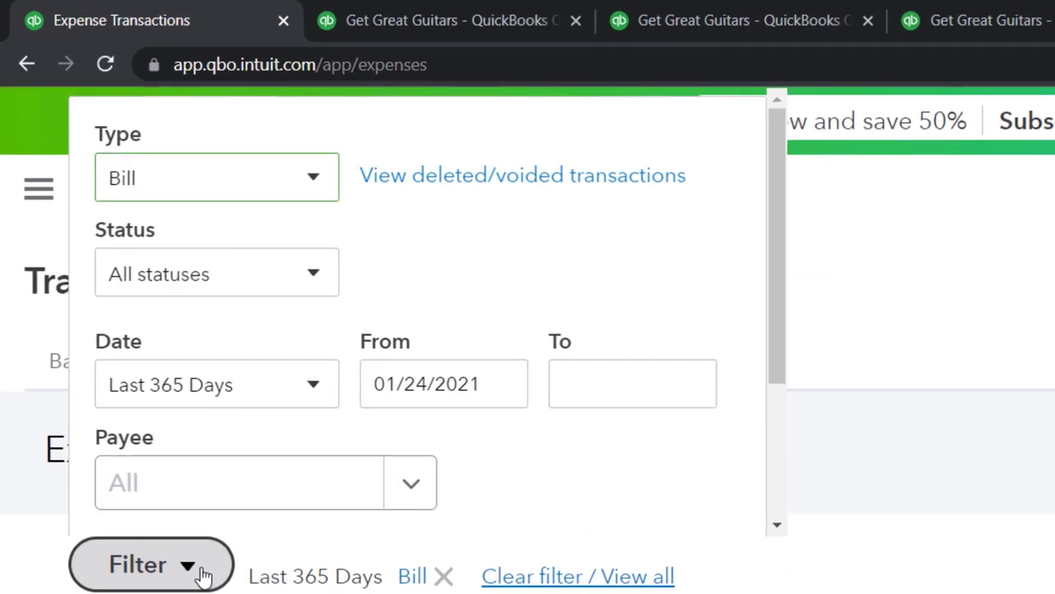
pyautogui.click(321, 181)
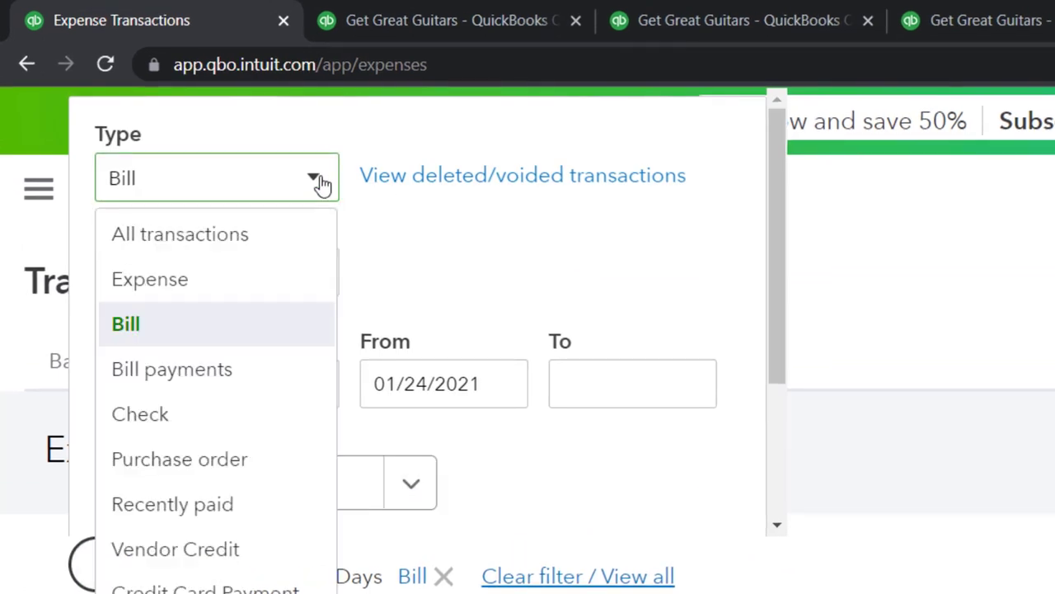
pyautogui.click(225, 365)
pyautogui.scroll(-1, 632, 489)
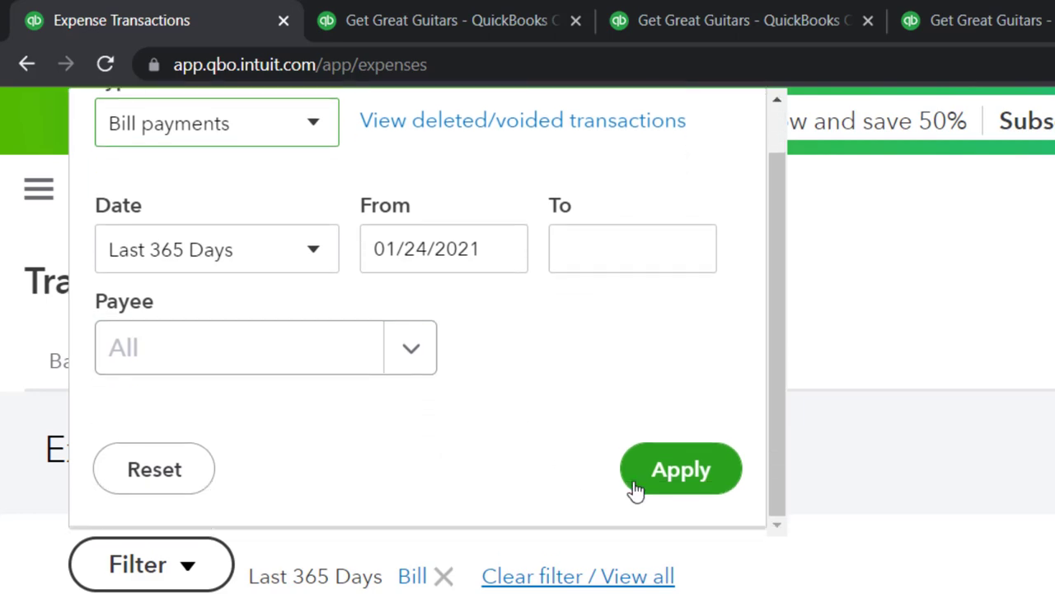
pyautogui.click(544, 386)
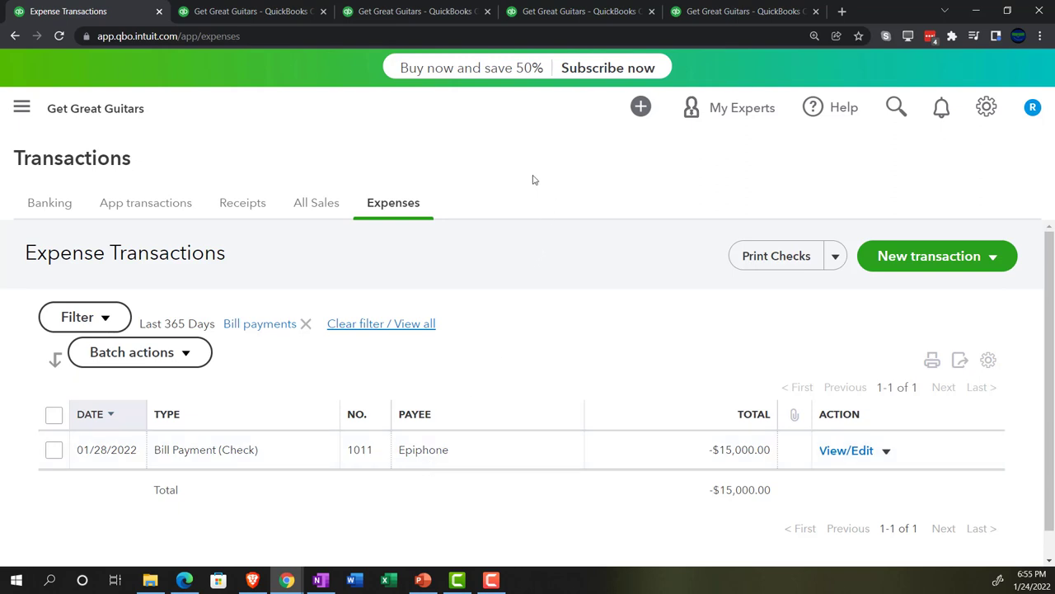
# Review the Profit and Loss and Balance Sheet reports in their open browser tabs
pyautogui.click(568, 12)
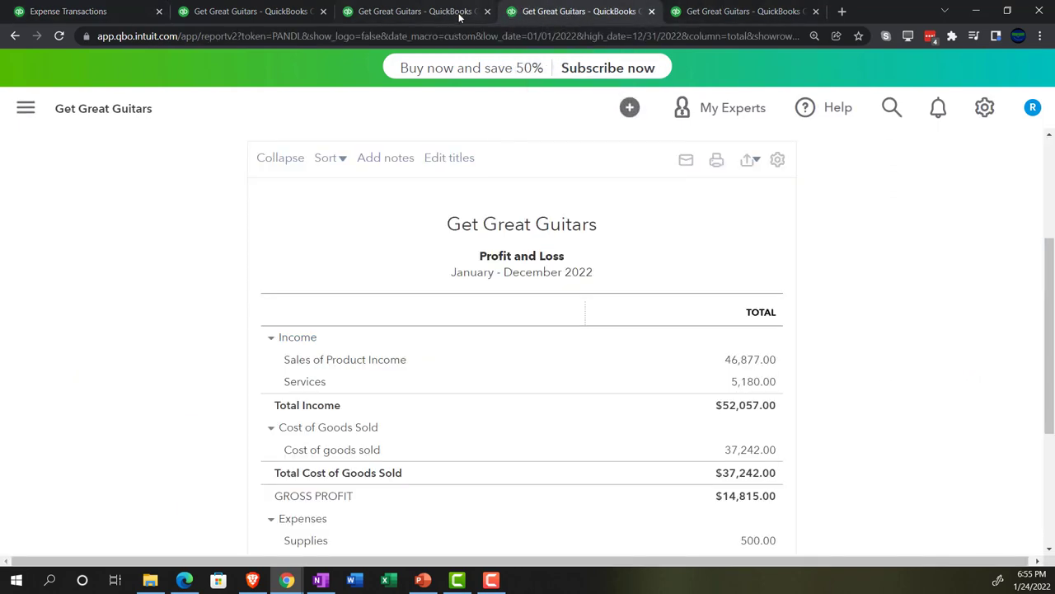
pyautogui.click(422, 10)
pyautogui.click(263, 10)
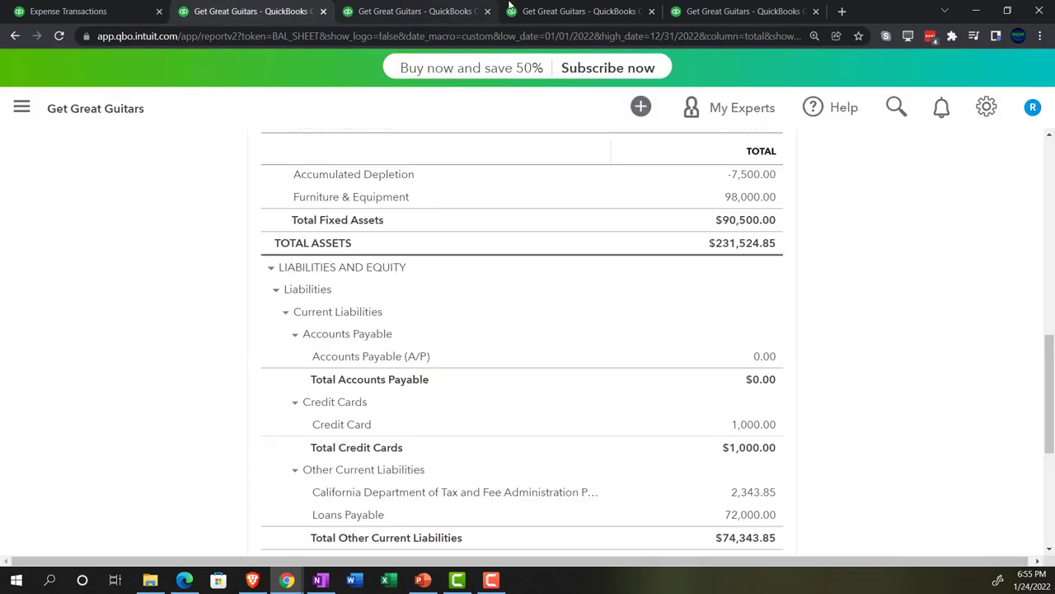
# In the Profit and Loss browser tab, go back to Reports, search for "trial" and open the Trial Balance report
pyautogui.click(547, 10)
pyautogui.scroll(3, 90, 348)
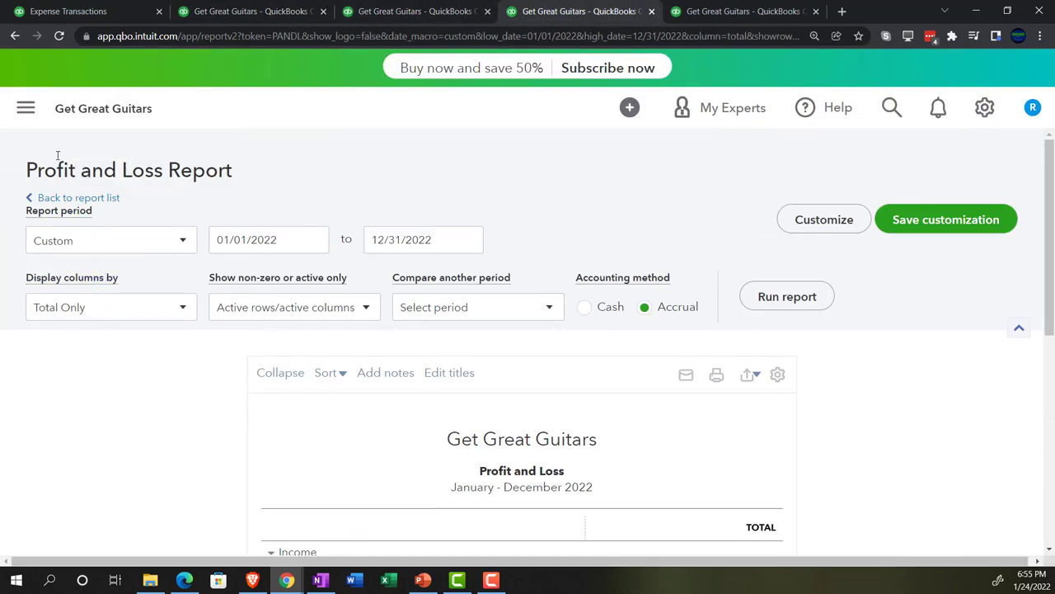
pyautogui.click(25, 110)
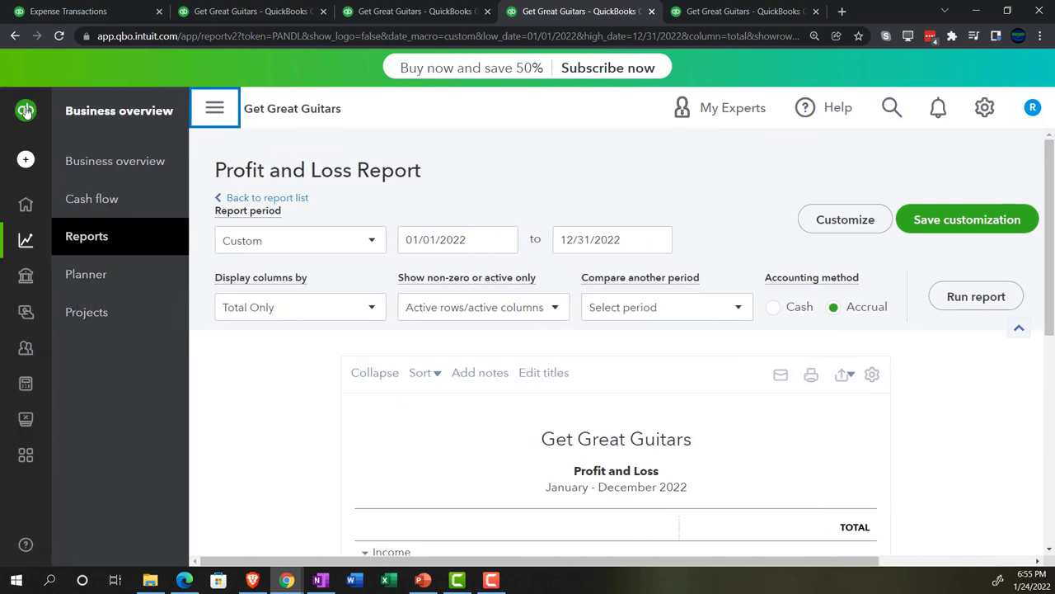
pyautogui.click(78, 236)
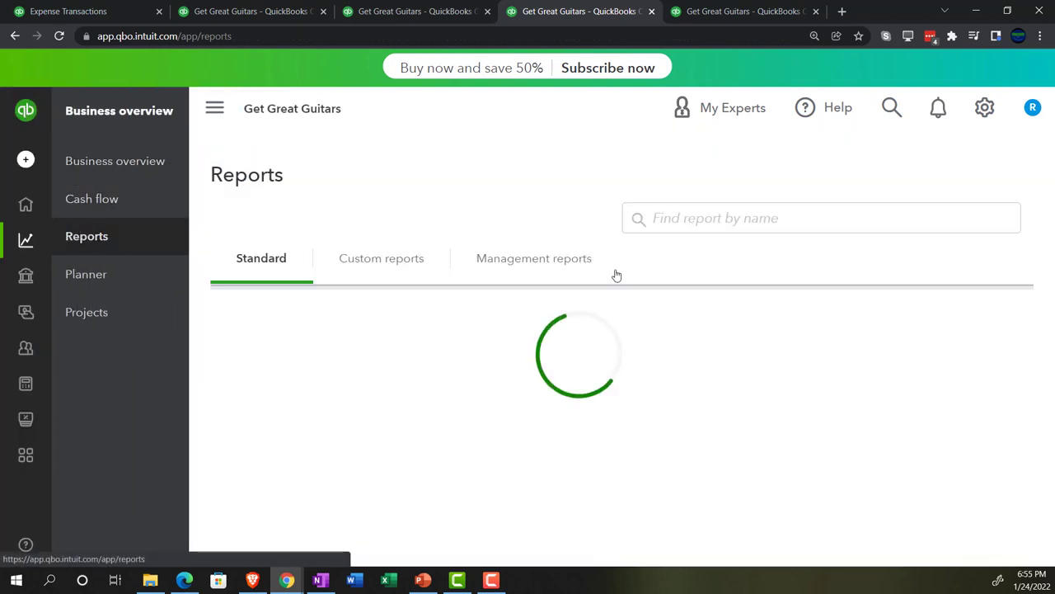
pyautogui.click(717, 219)
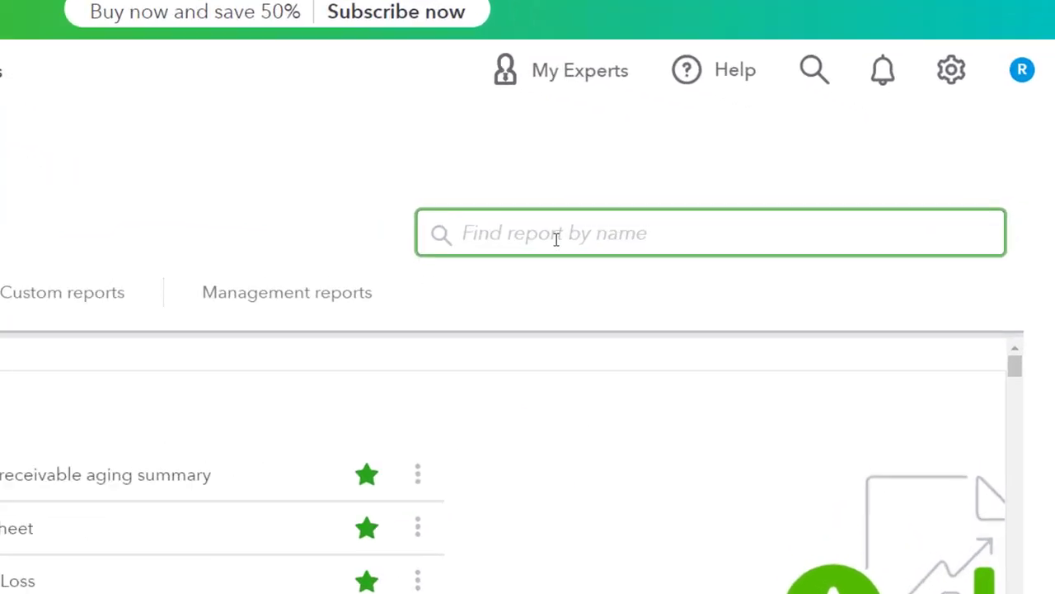
pyautogui.write('trial')
pyautogui.press('Down')
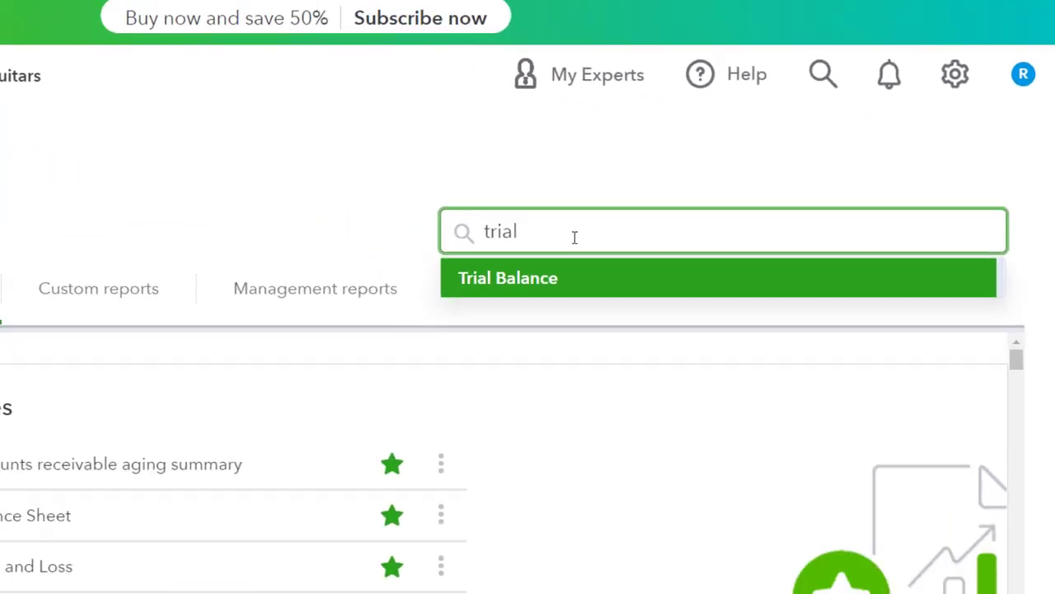
pyautogui.press('Return')
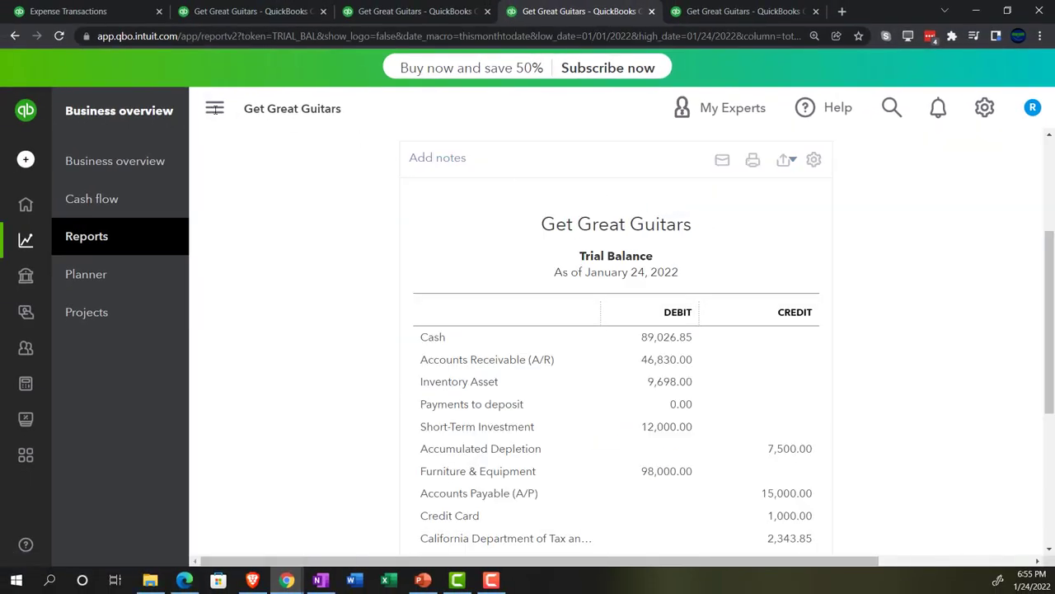
# Hide the navigation menu and set the Trial Balance report's start date to 01/01/2022
pyautogui.click(215, 109)
pyautogui.moveTo(277, 239); pyautogui.dragTo(195, 202)
pyautogui.write('010122')
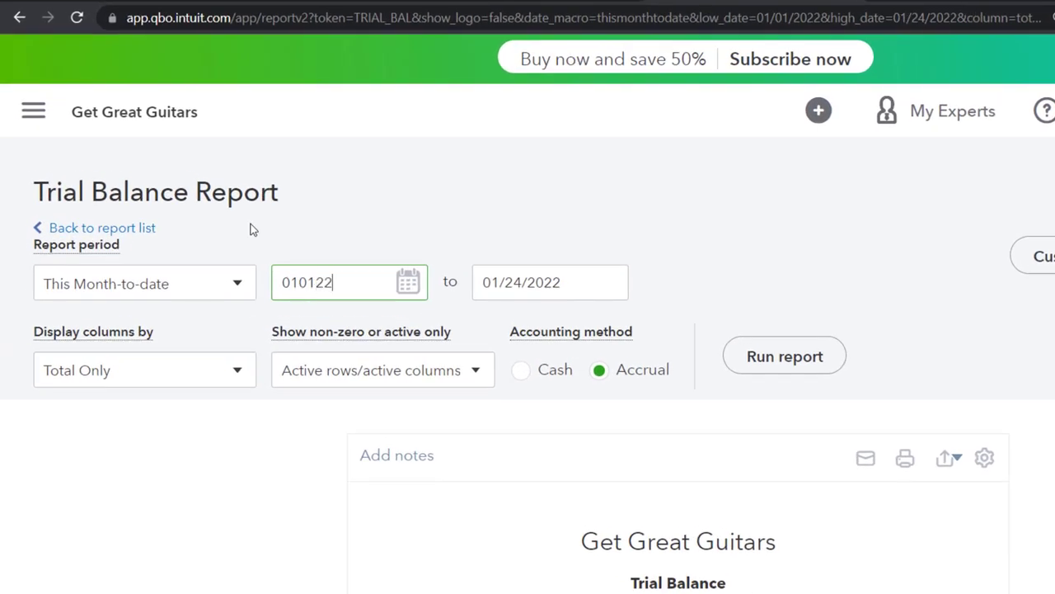
pyautogui.press('Tab')
# Set the Trial Balance report's end date to 12/31/2022 and run the report
pyautogui.write('12322')
pyautogui.press('Tab')
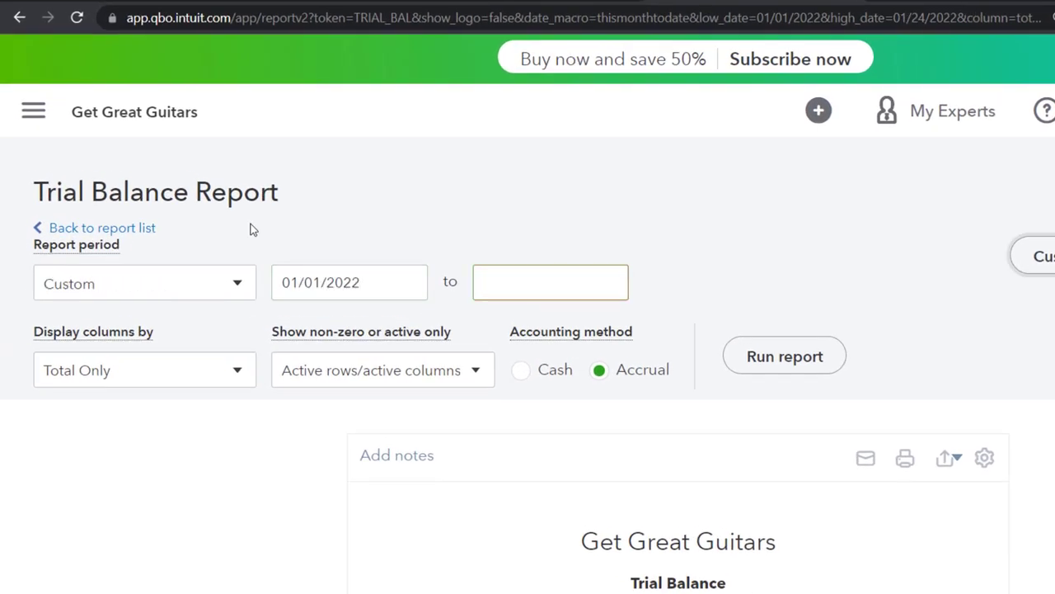
pyautogui.click(834, 371)
pyautogui.click(542, 284)
pyautogui.write('12')
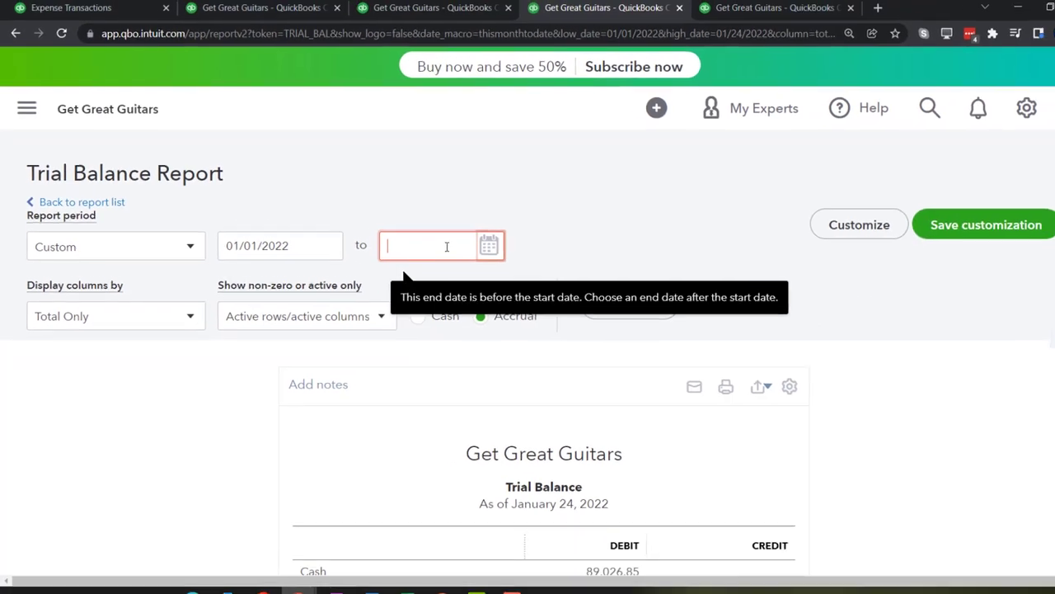
pyautogui.write('312022')
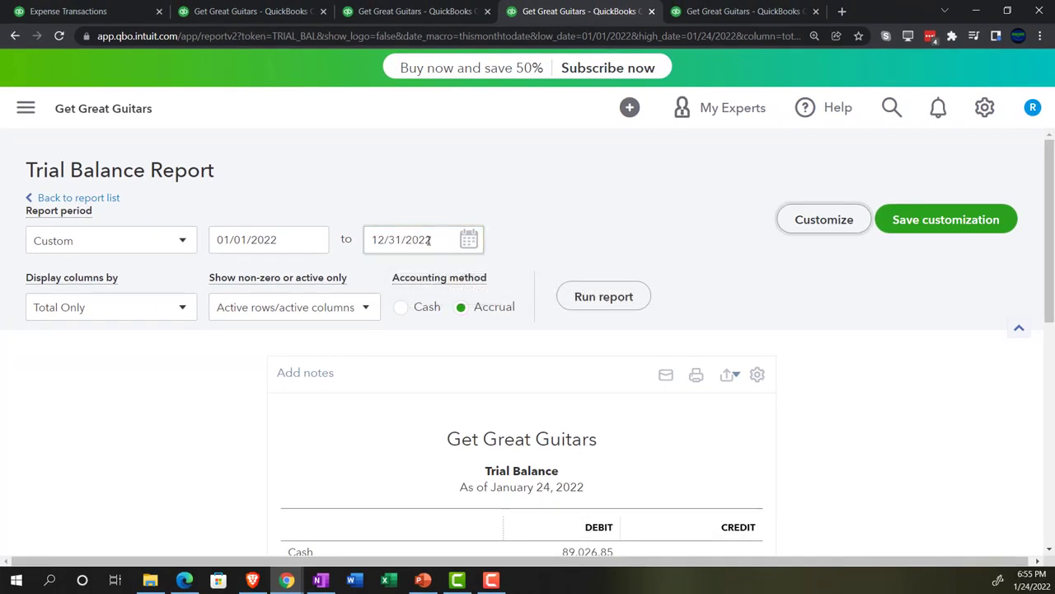
pyautogui.click(575, 294)
# Enlarge the Trial Balance and examine its account balances from Cash through Accounts Payable down to the TOTAL row
pyautogui.scroll(-3, 211, 420)
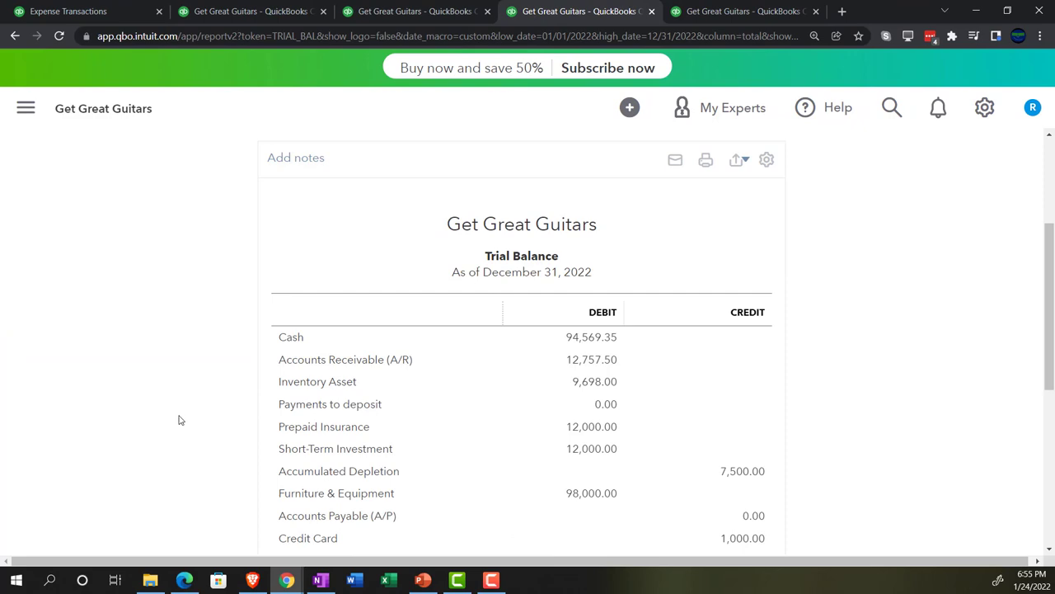
pyautogui.hotkey('ctrl', '+')
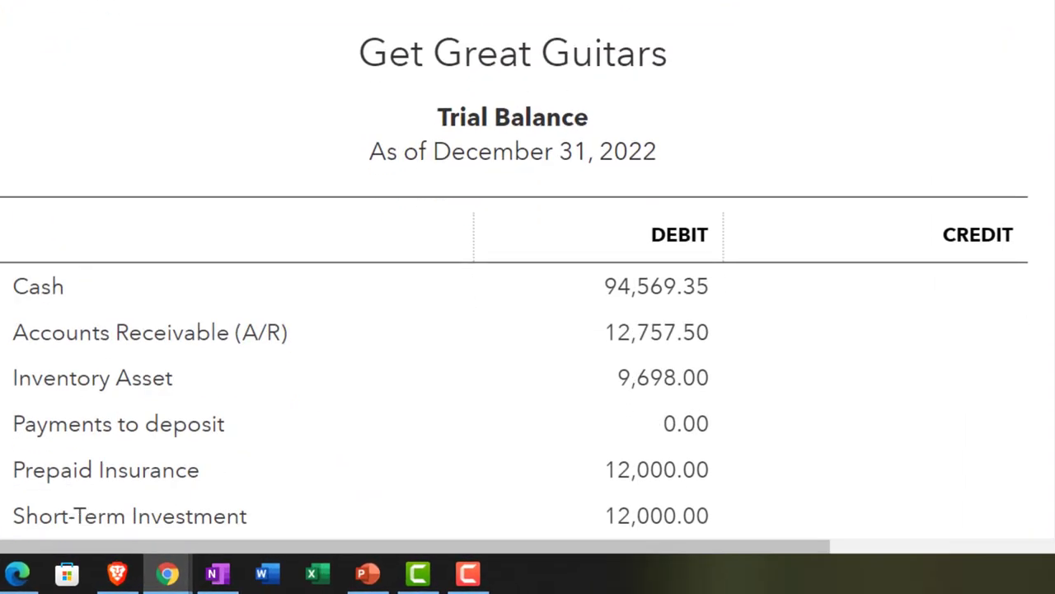
pyautogui.scroll(-1, 528, 330)
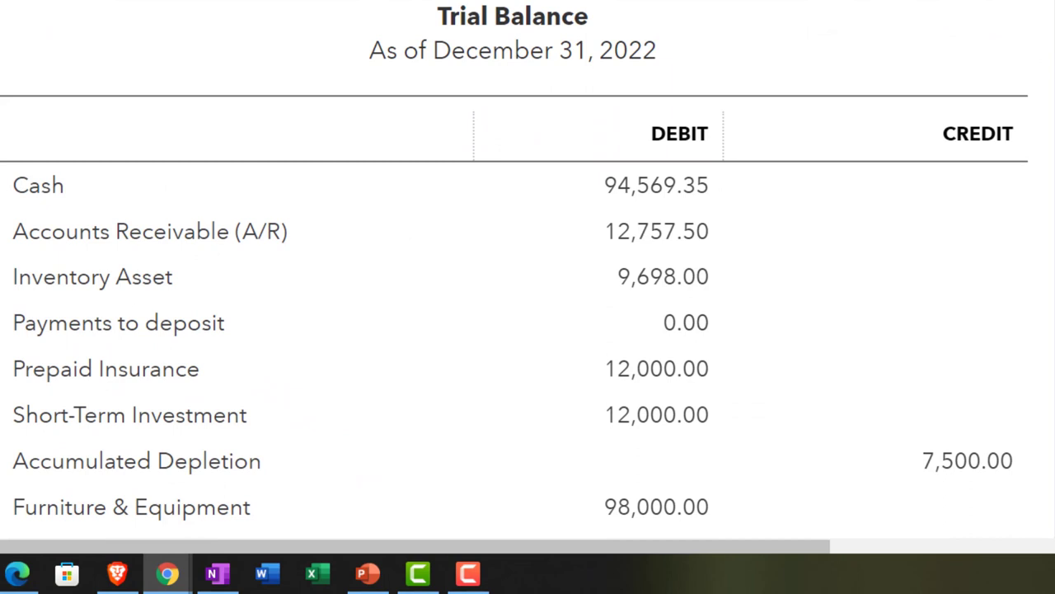
pyautogui.scroll(-3, 528, 330)
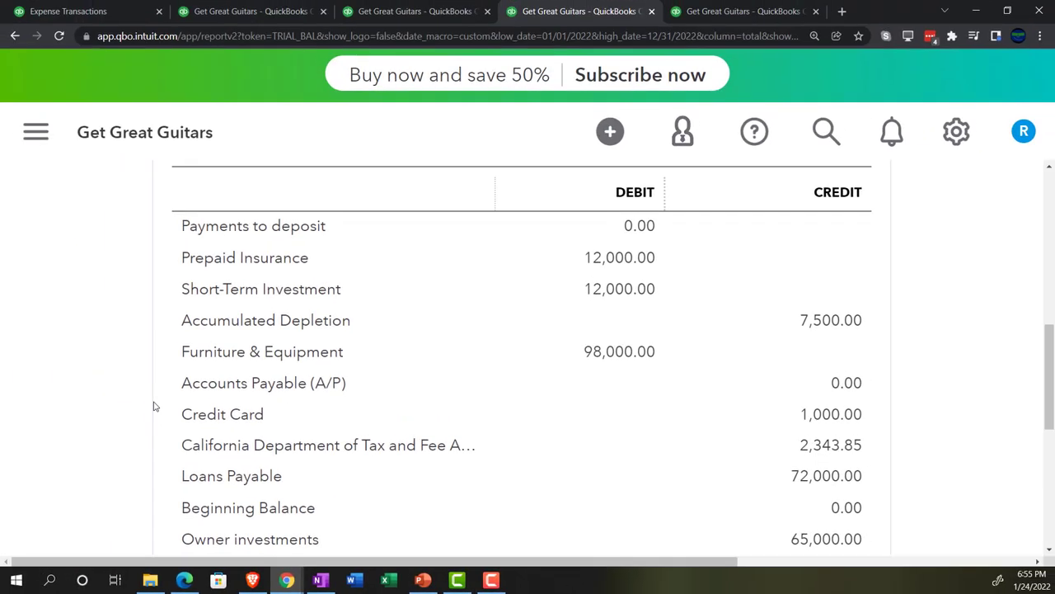
pyautogui.scroll(-1, 154, 407)
pyautogui.scroll(-1, 153, 407)
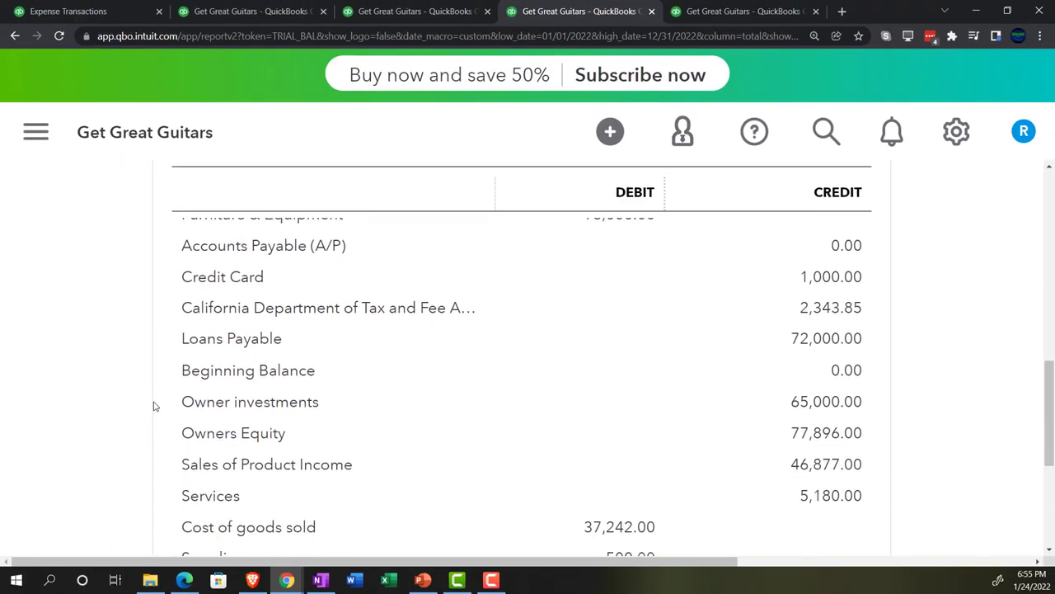
pyautogui.scroll(-2, 154, 407)
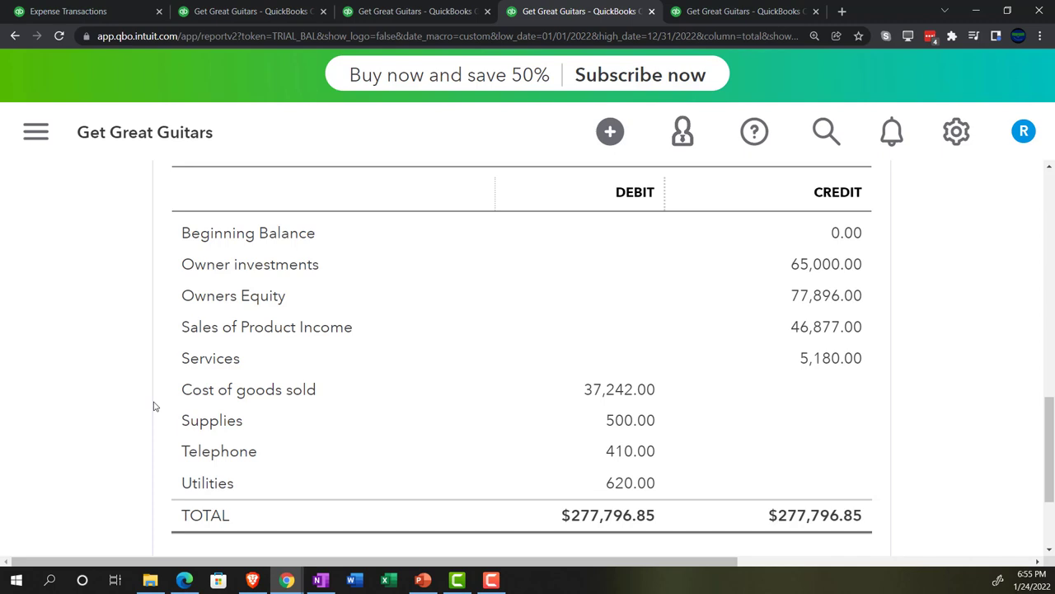